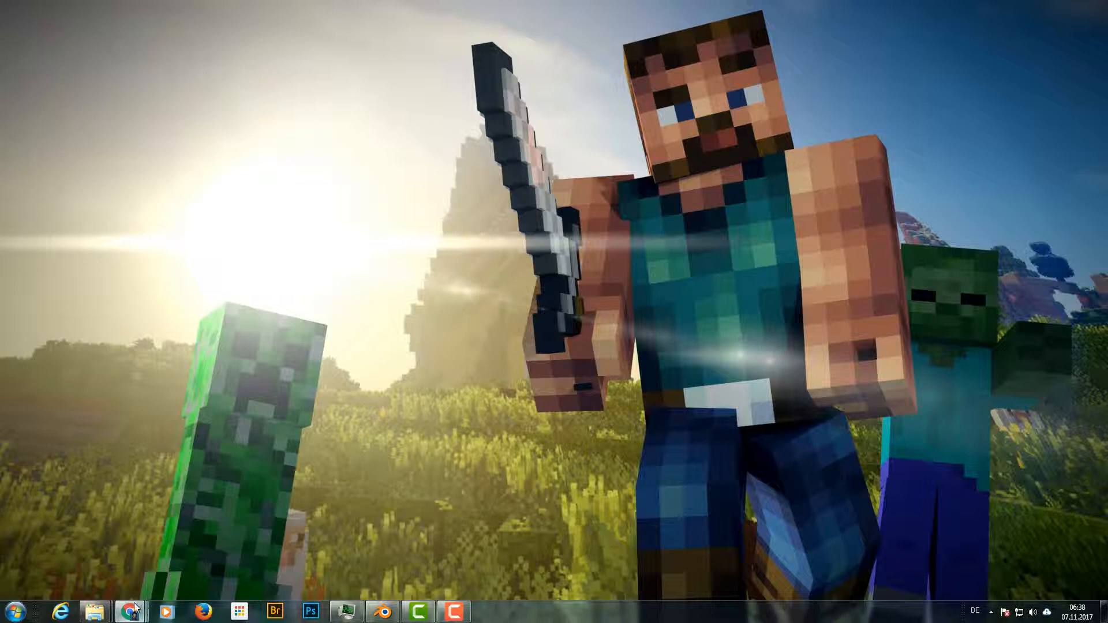
- Switch to Chrome and view the Minecraft Blender Rig's Cycles download on Rymdnisse.net and the Boxscape Studios downloads page
mouse_move(135, 611)
left_click(450, 554)
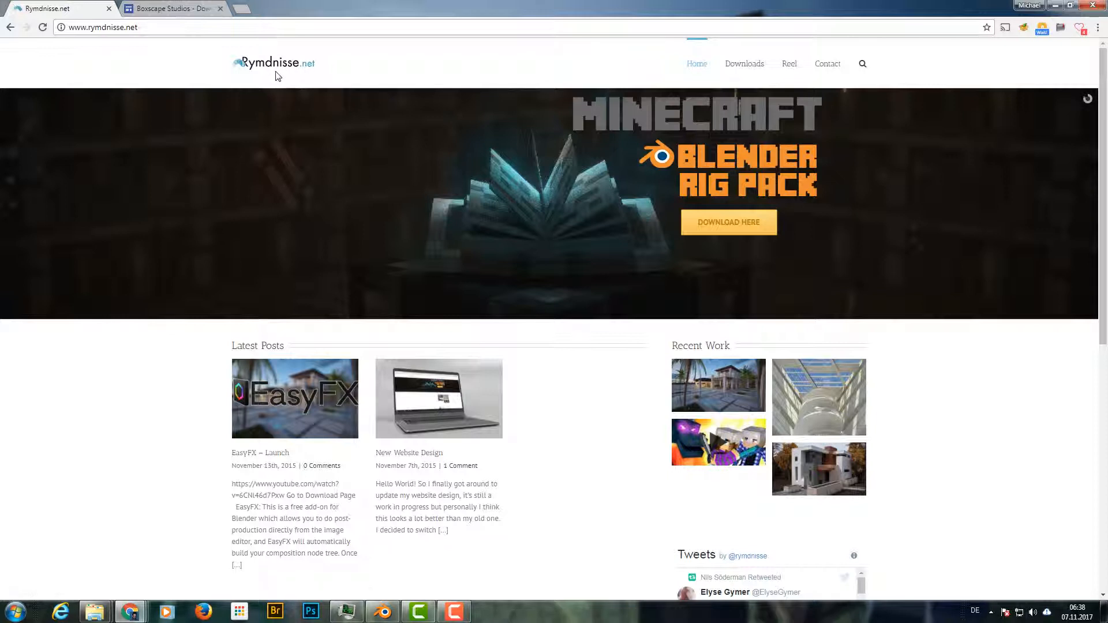
mouse_move(758, 71)
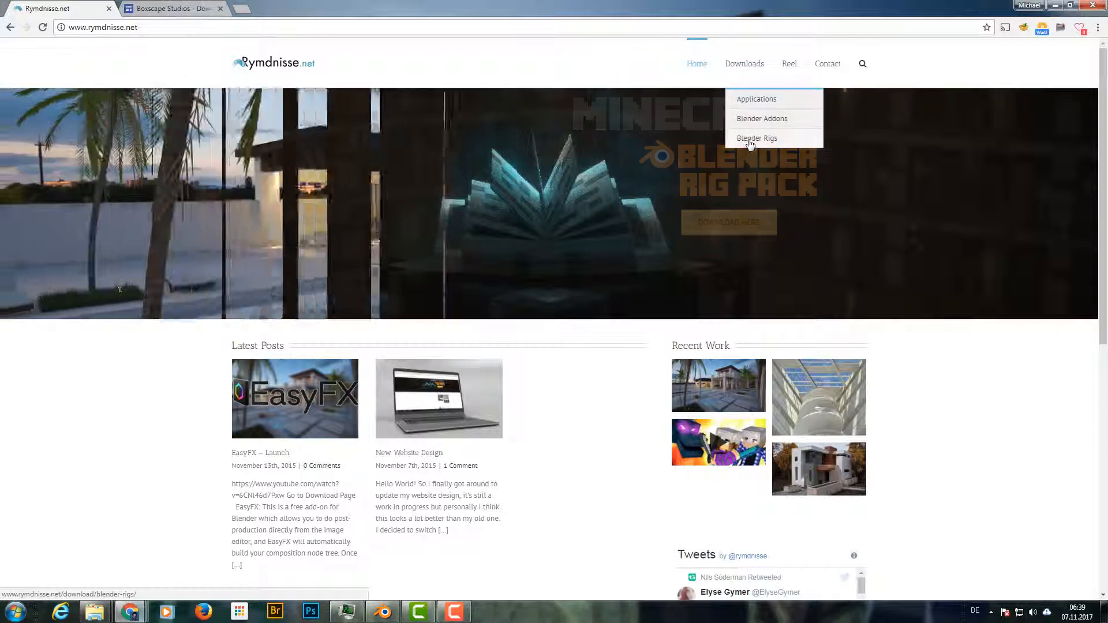
left_click(735, 139)
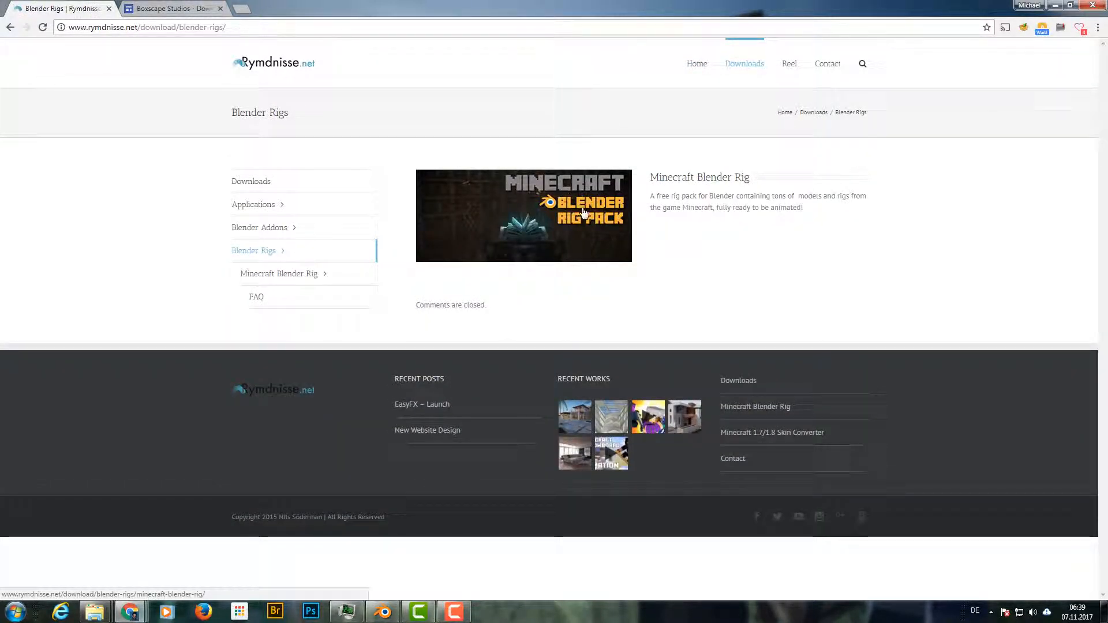
left_click(690, 180)
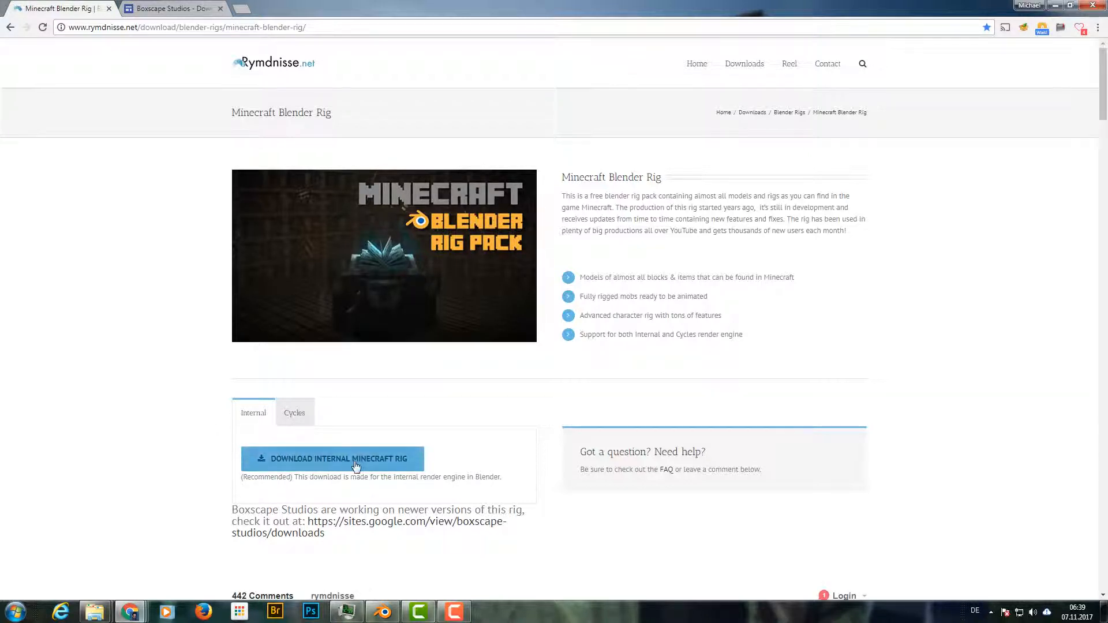
left_click(294, 414)
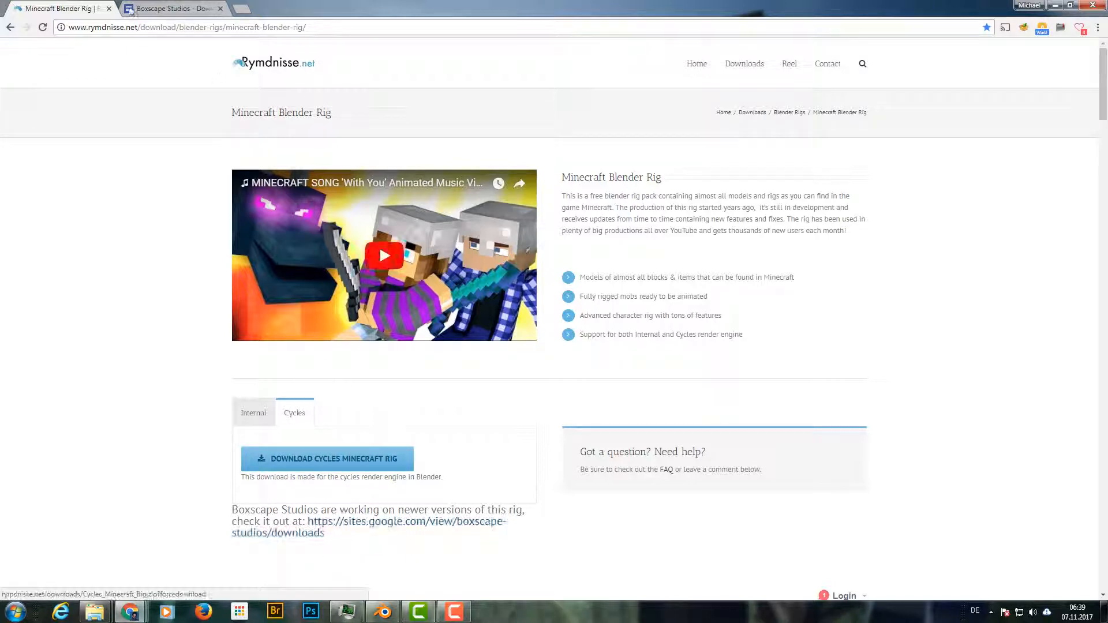
left_click(173, 8)
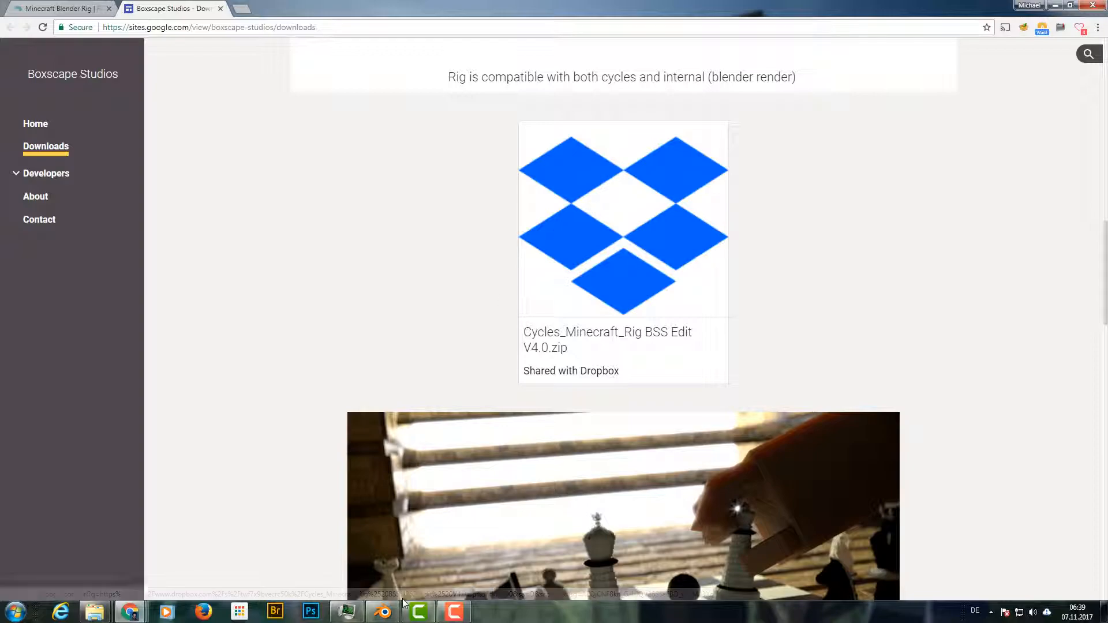
- Switch to Blender and delete the default cube from the scene
left_click(383, 612)
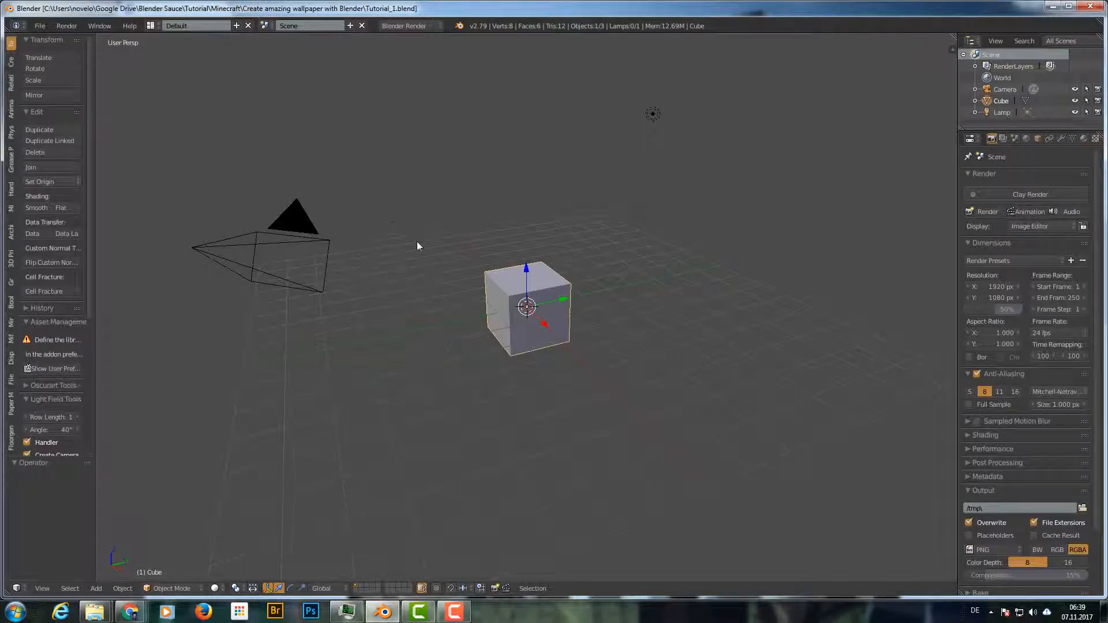
key("x")
left_click(521, 287)
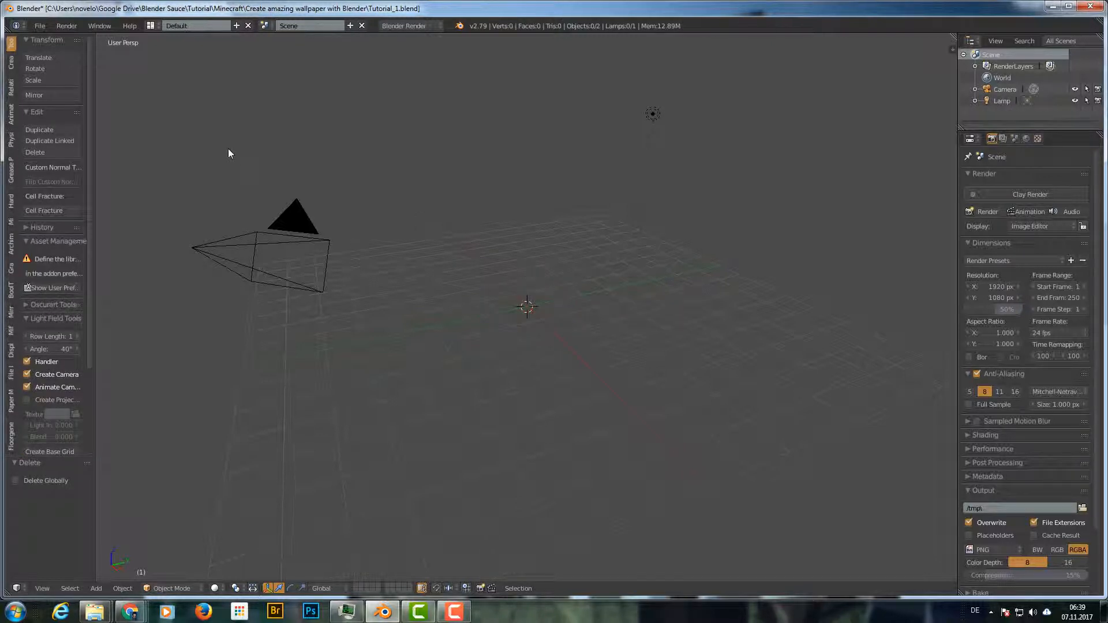
- Start appending from another blend file and go to the project's Cycles_Minecraft_Rig folder
left_click(37, 27)
left_click(58, 216)
left_click(167, 198)
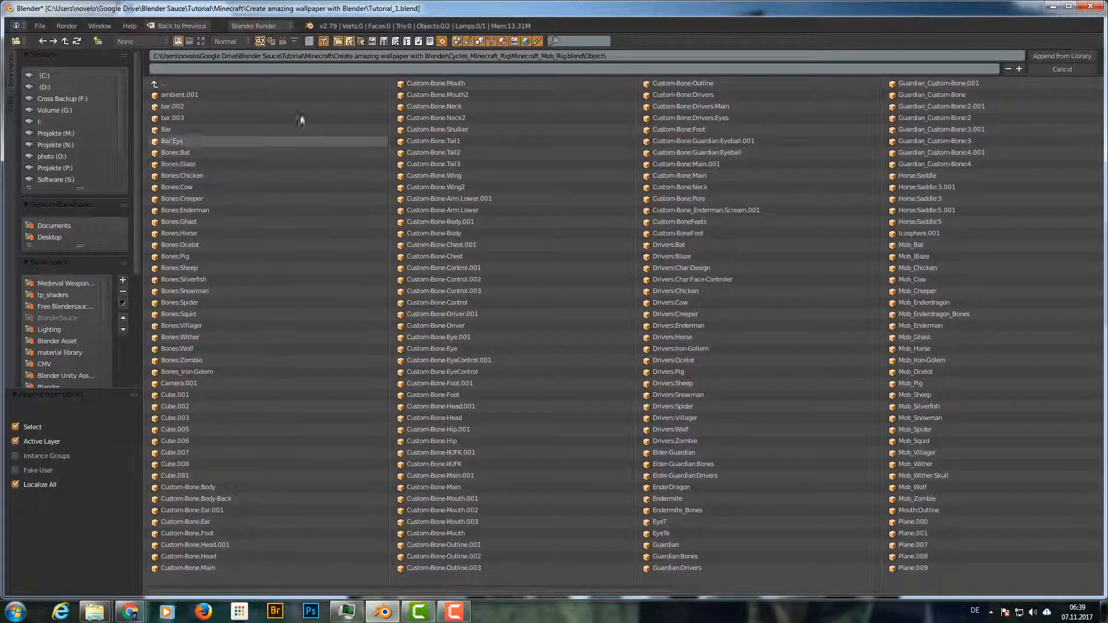
left_click(243, 86)
left_click(242, 86)
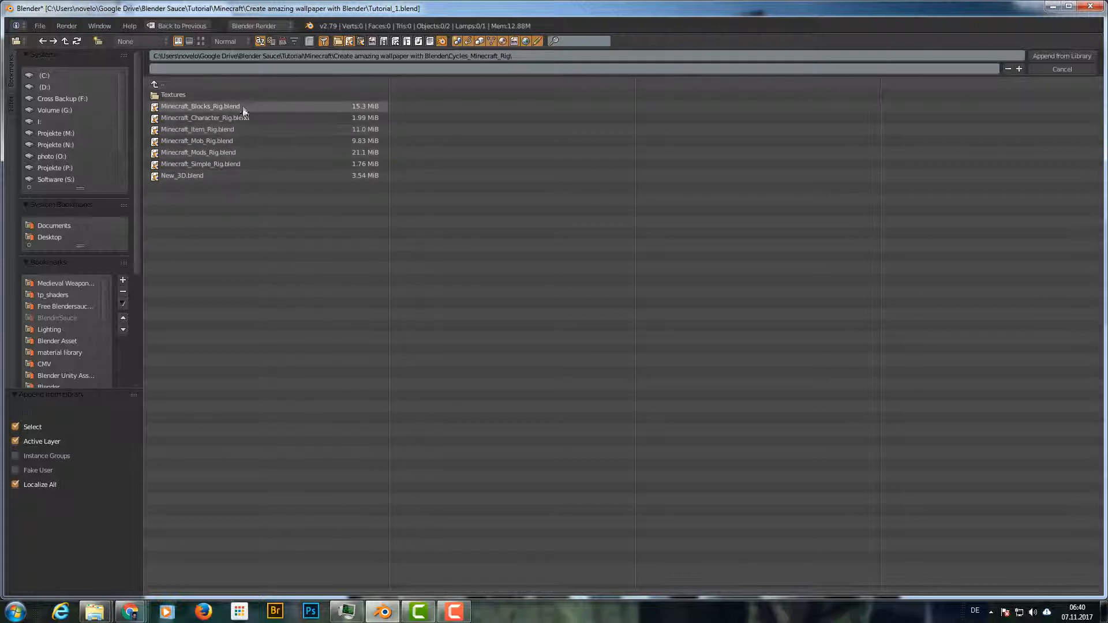
left_click(241, 85)
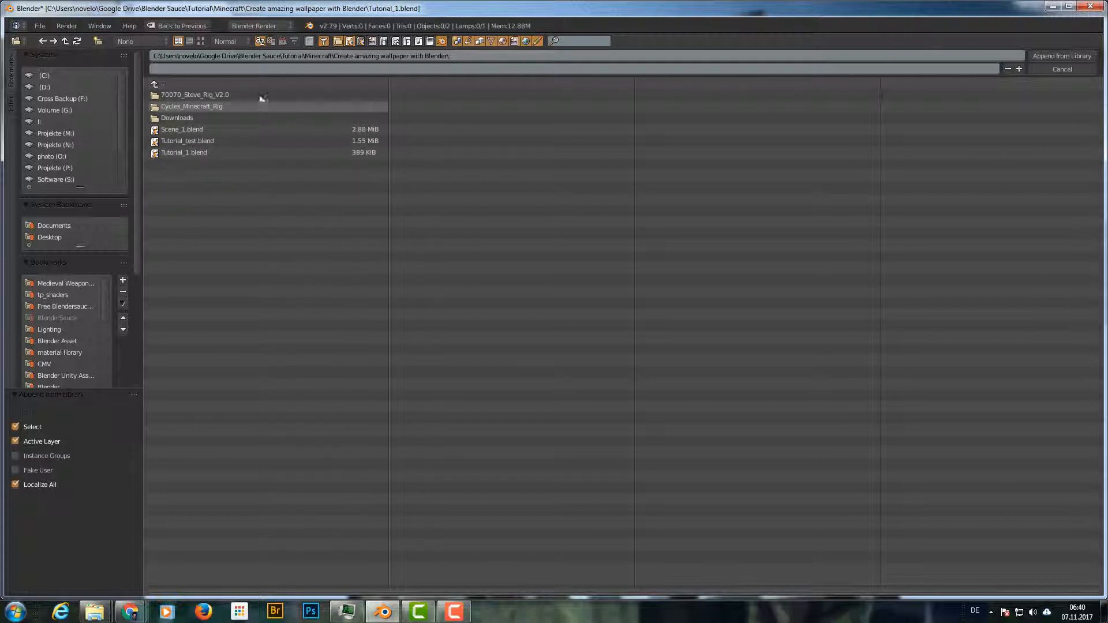
left_click(202, 109)
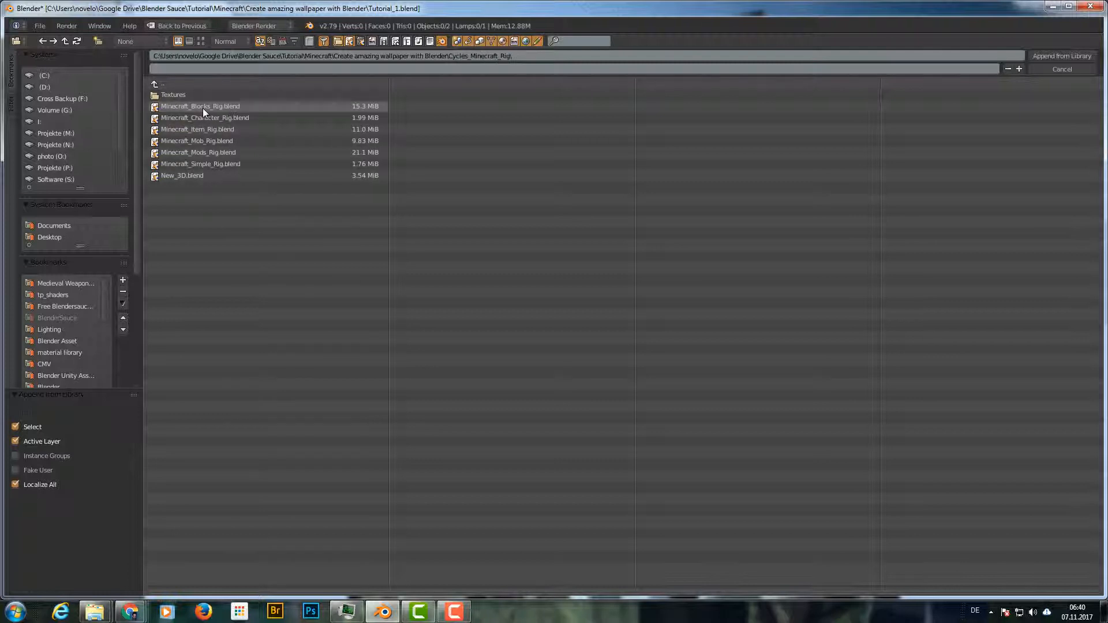
- Append the Character object from Minecraft_Simple_Rig.blend to the scene
double_click(209, 164)
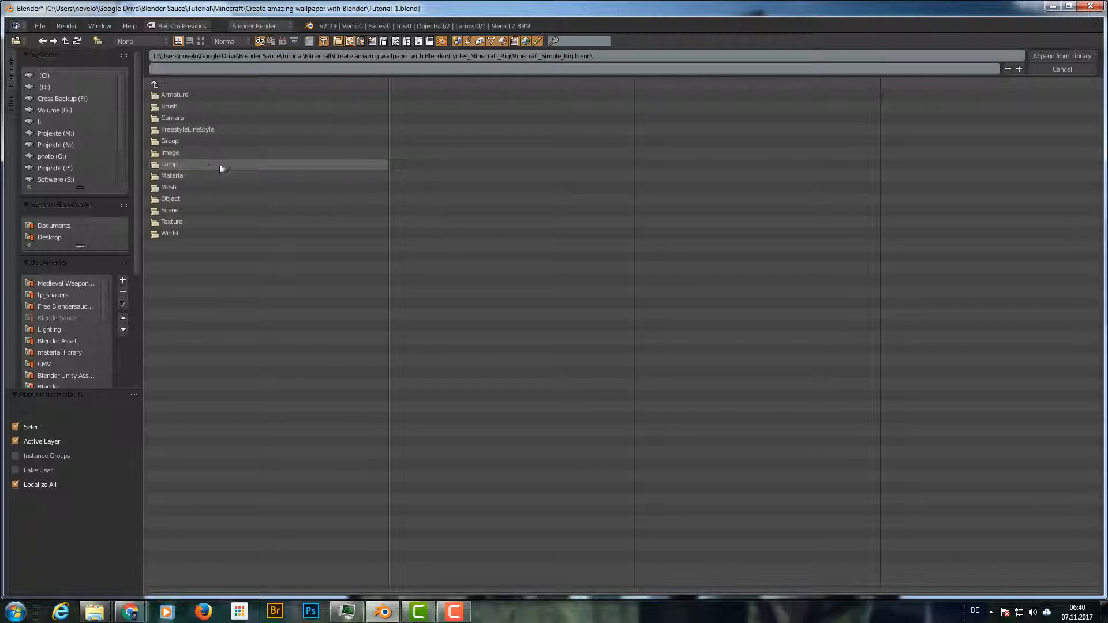
double_click(200, 198)
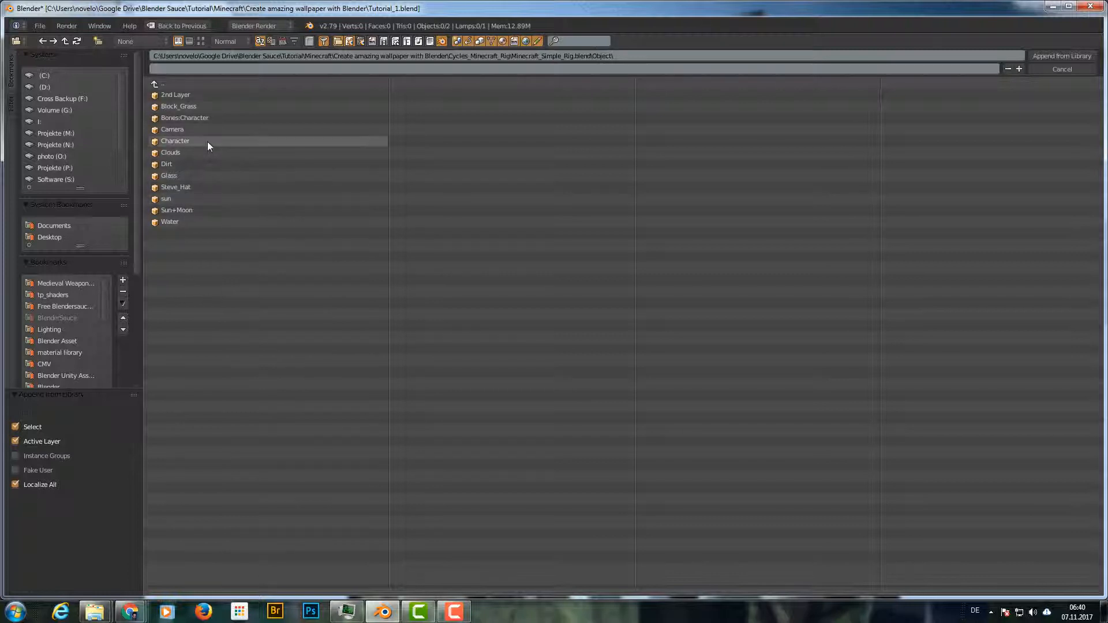
left_click(179, 140)
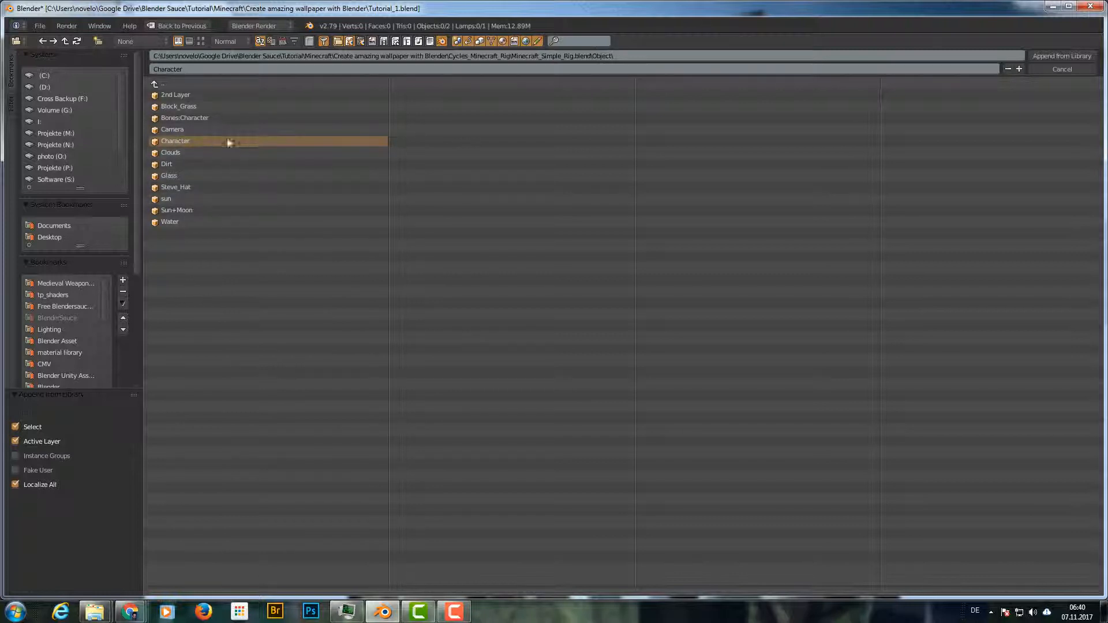
left_click(1051, 55)
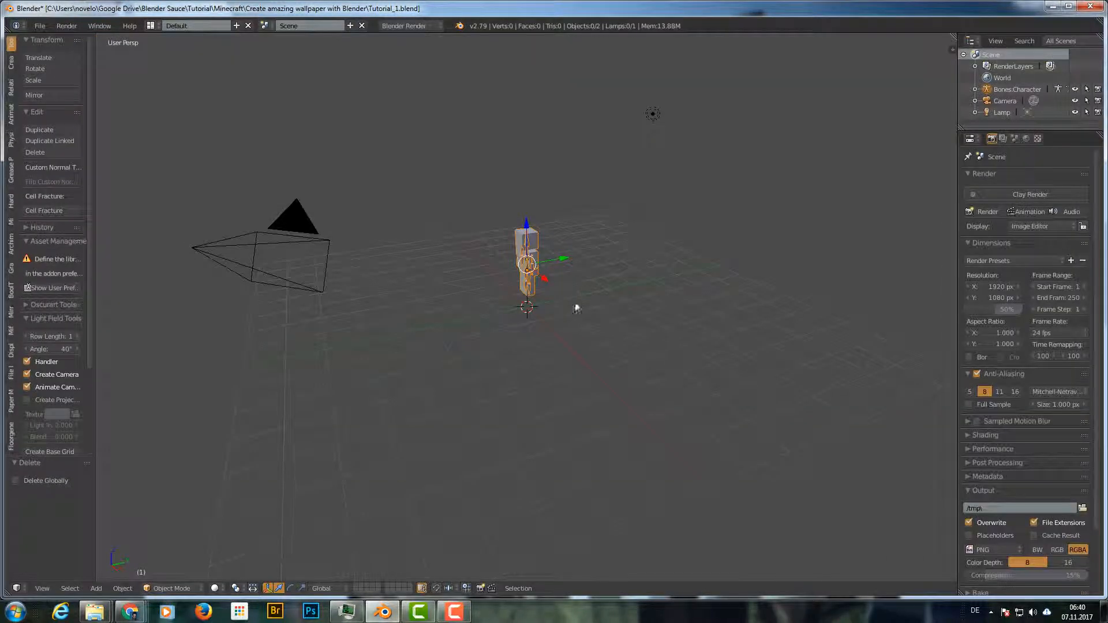
- Set the render engine to Cycles Render and the viewport shading to Material
middle_click_drag(486, 252, 593, 252)
scroll(516, 279, "up", 4)
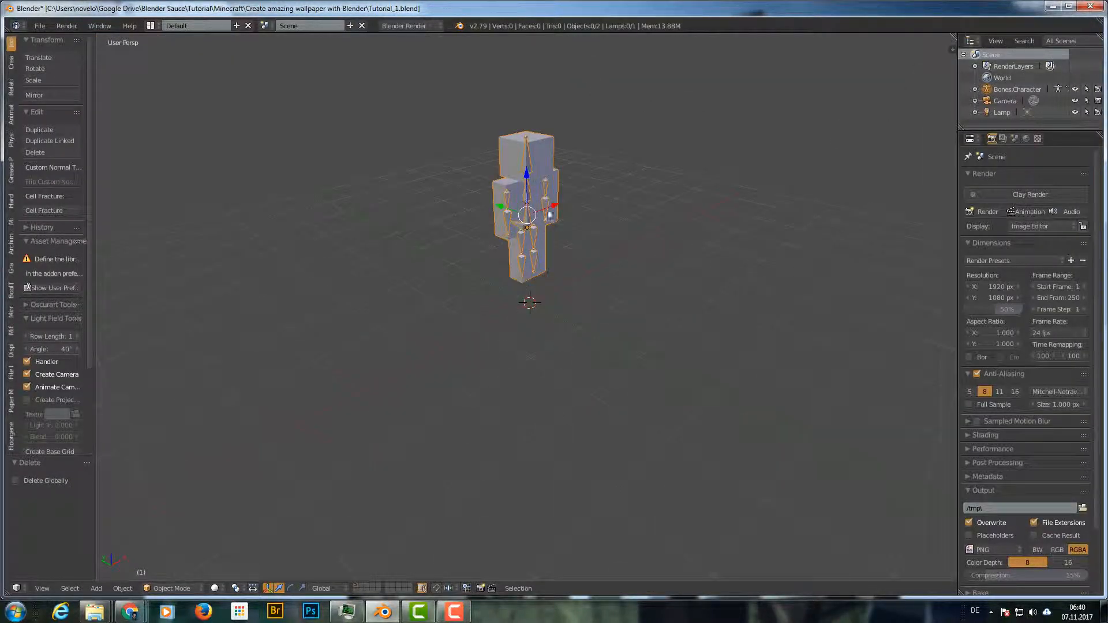
middle_click_drag(552, 205, 534, 242, "shift")
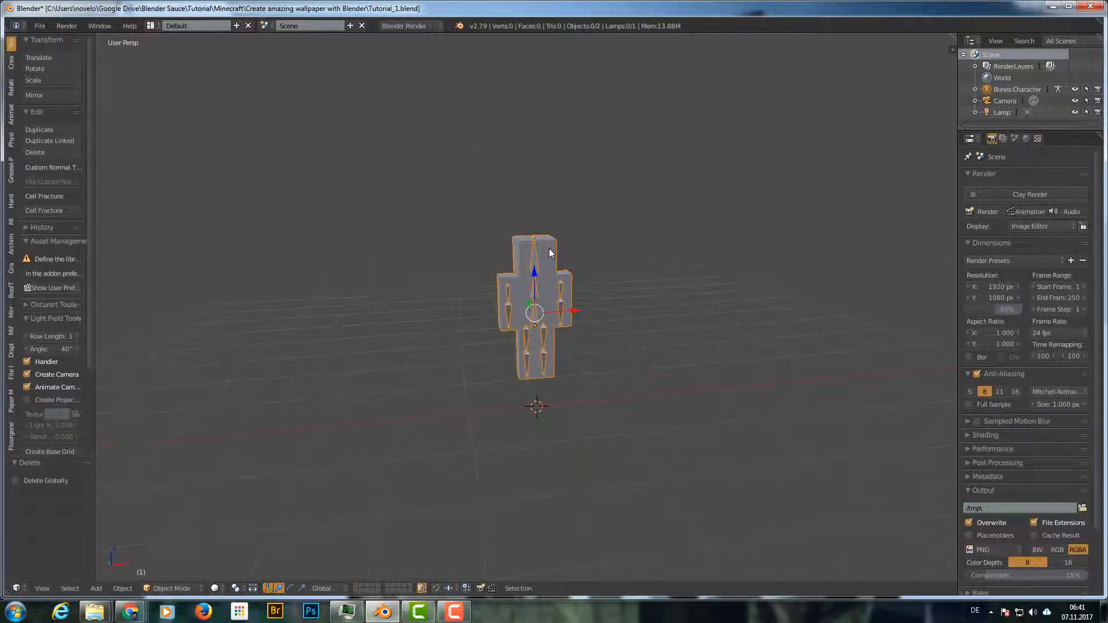
left_click(411, 26)
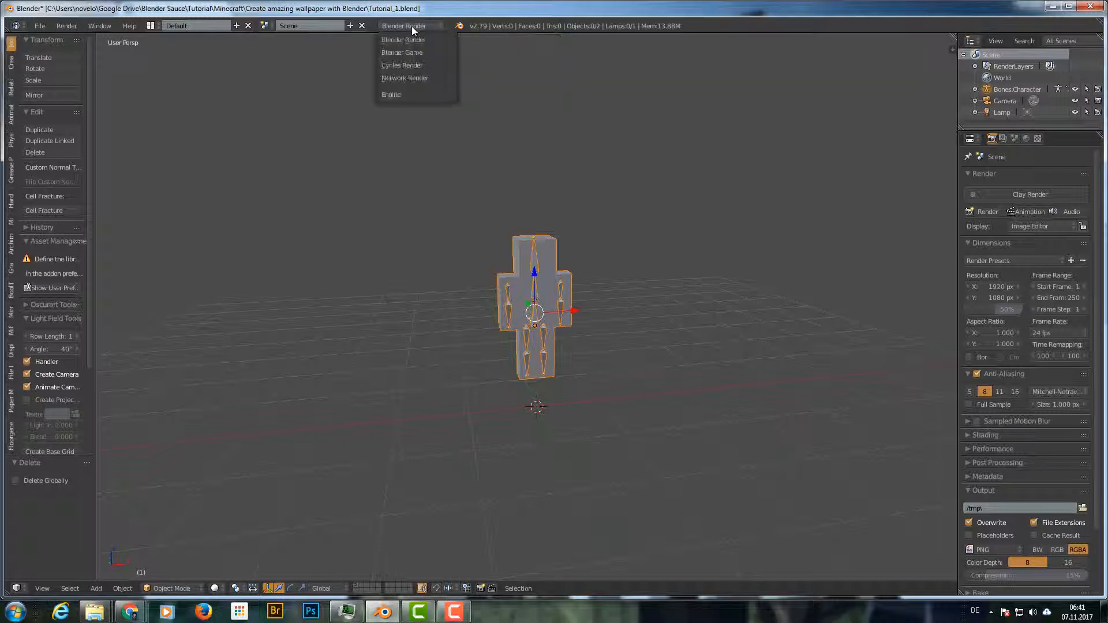
left_click(417, 65)
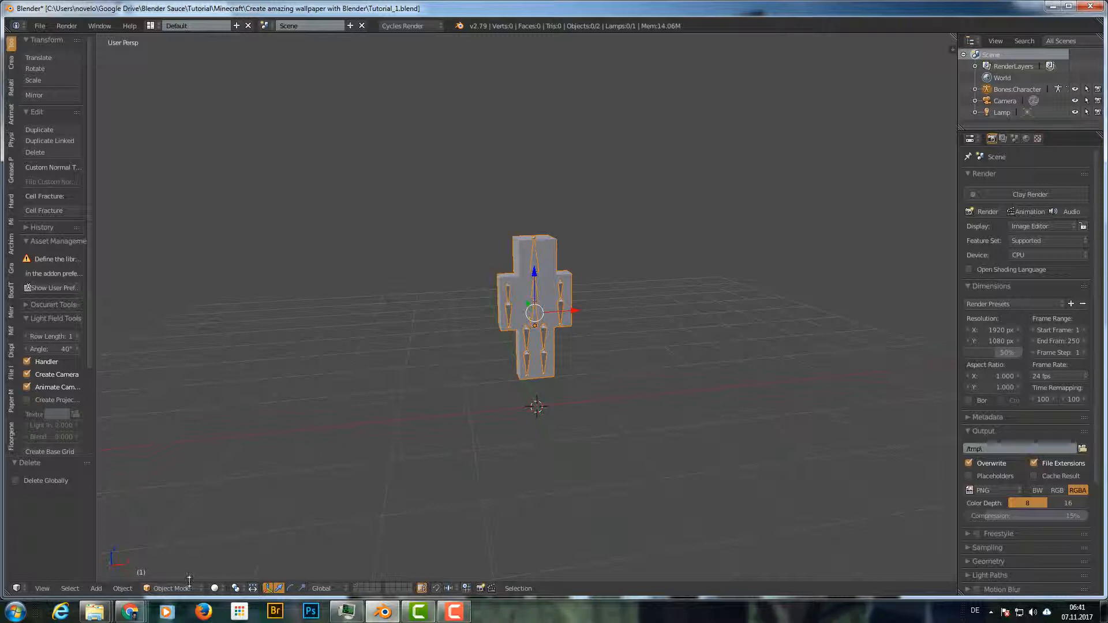
left_click(215, 588)
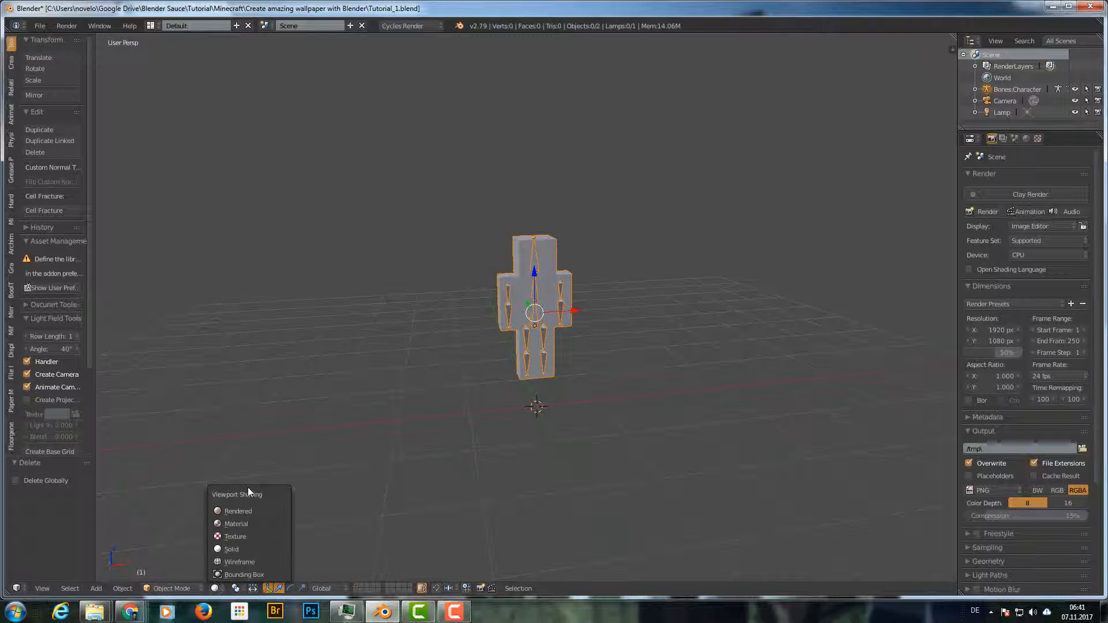
left_click(246, 524)
left_click(216, 588)
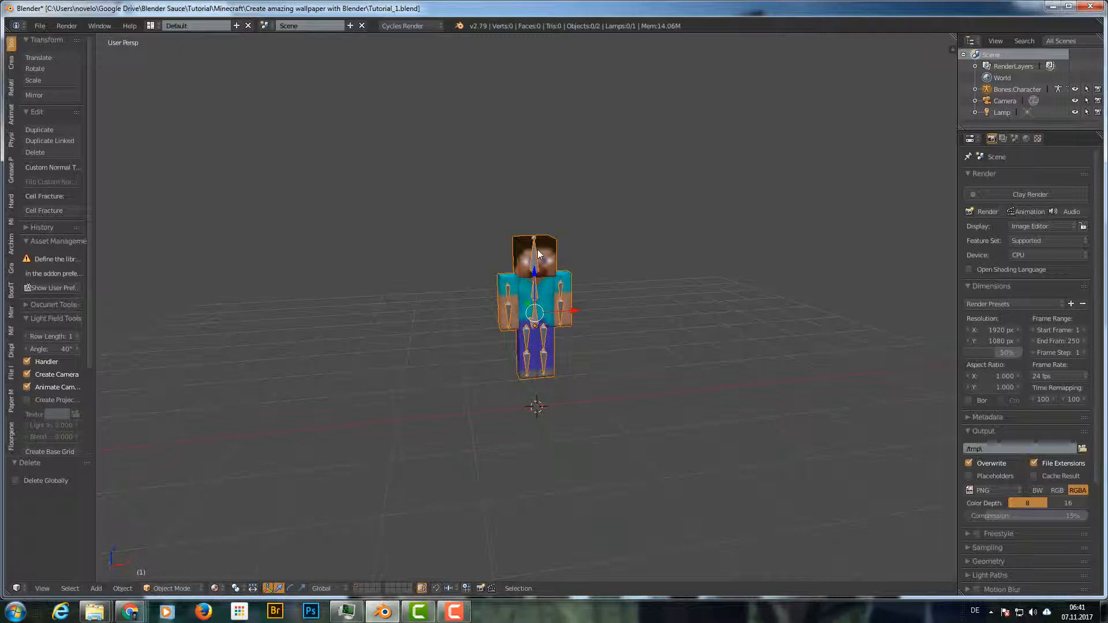
- Select the Minecraft character mesh and show its material settings
middle_click_drag(534, 241, 544, 261)
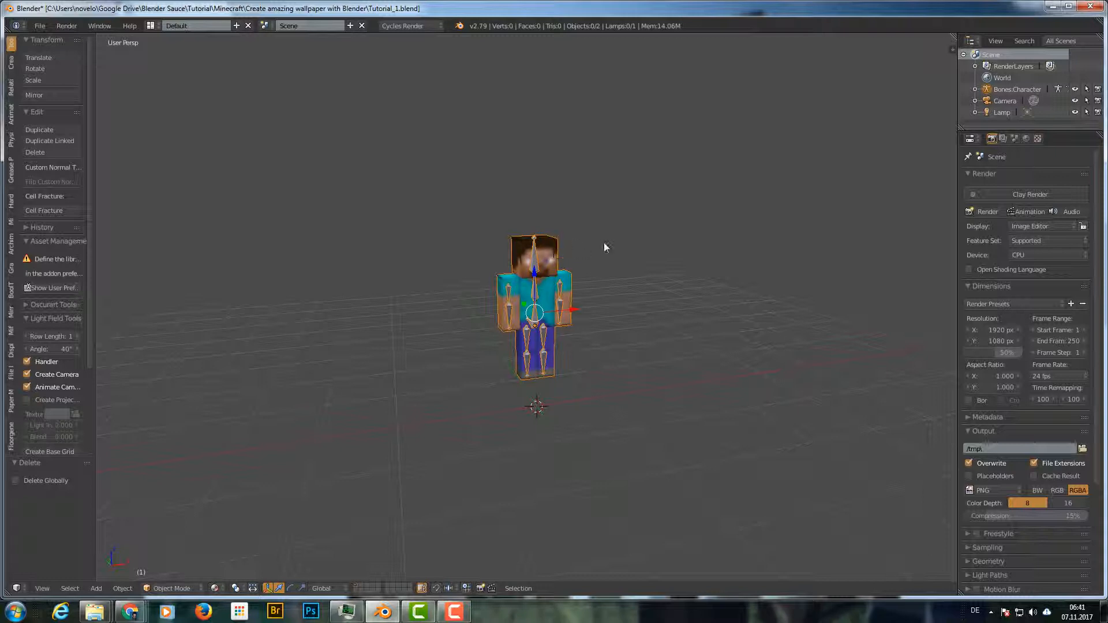
right_click(519, 252)
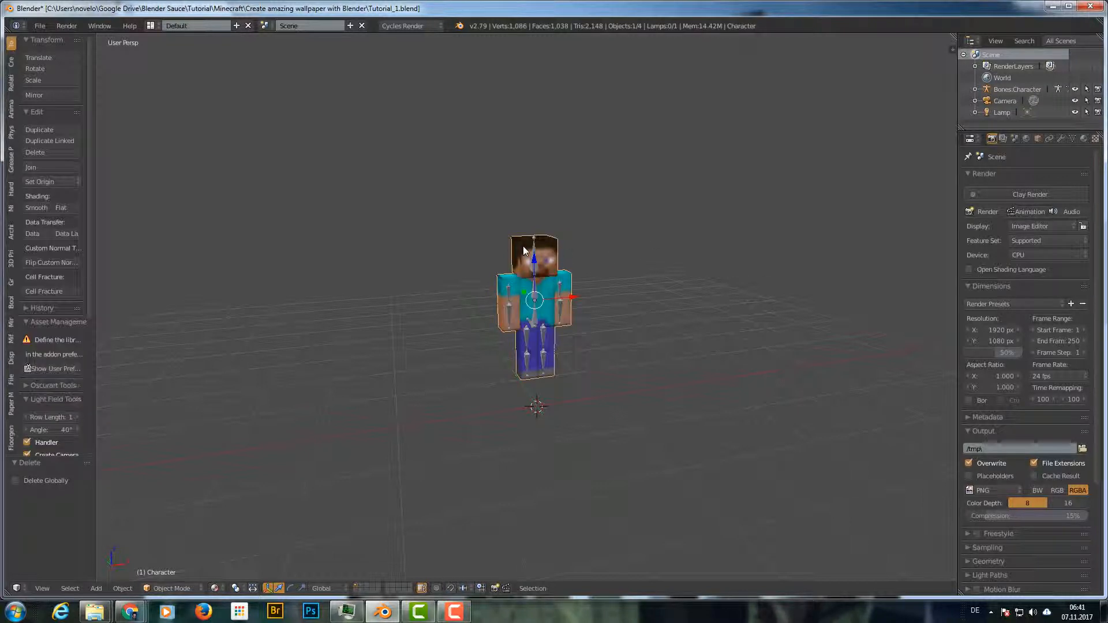
left_click(1083, 139)
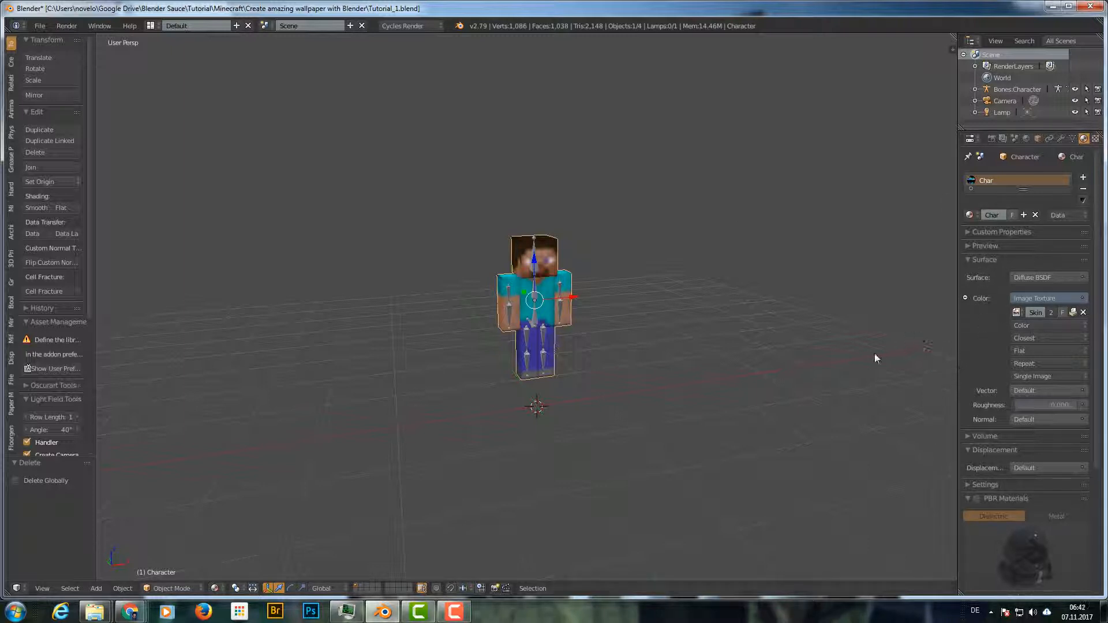
- Turn on the Screencast Keys display in the 3D viewport
key("n")
scroll(883, 404, "down", 8)
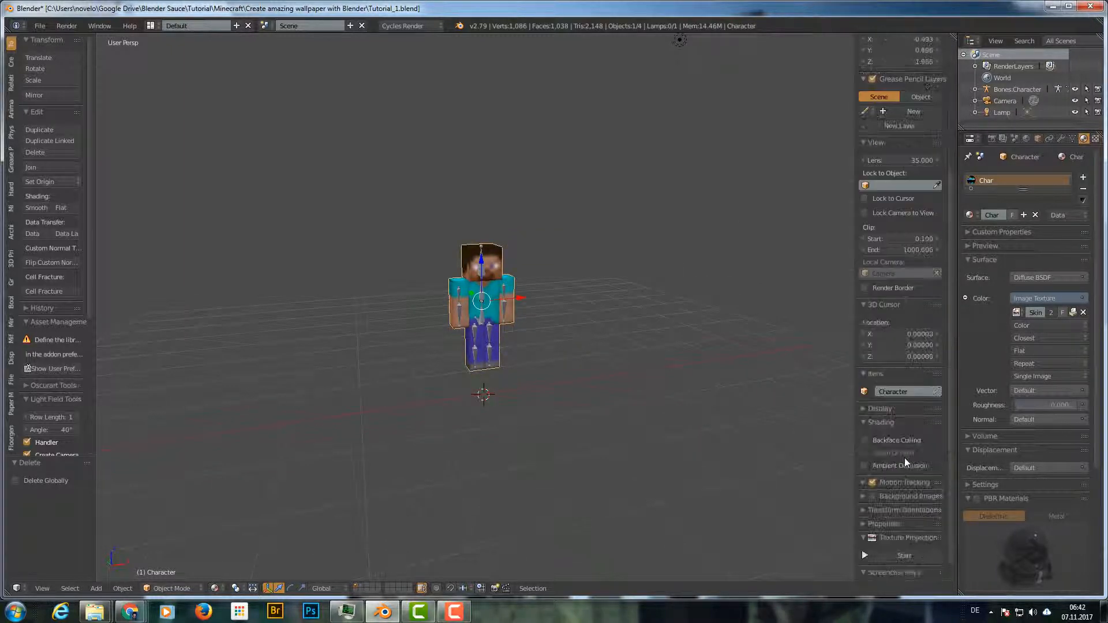
left_click(893, 571)
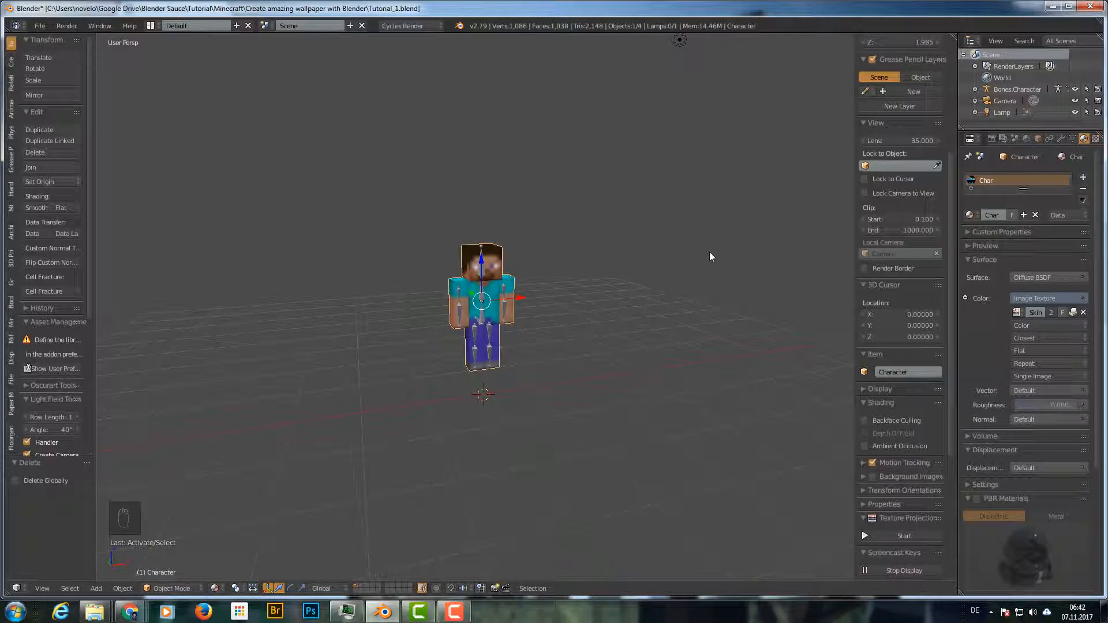
key("n")
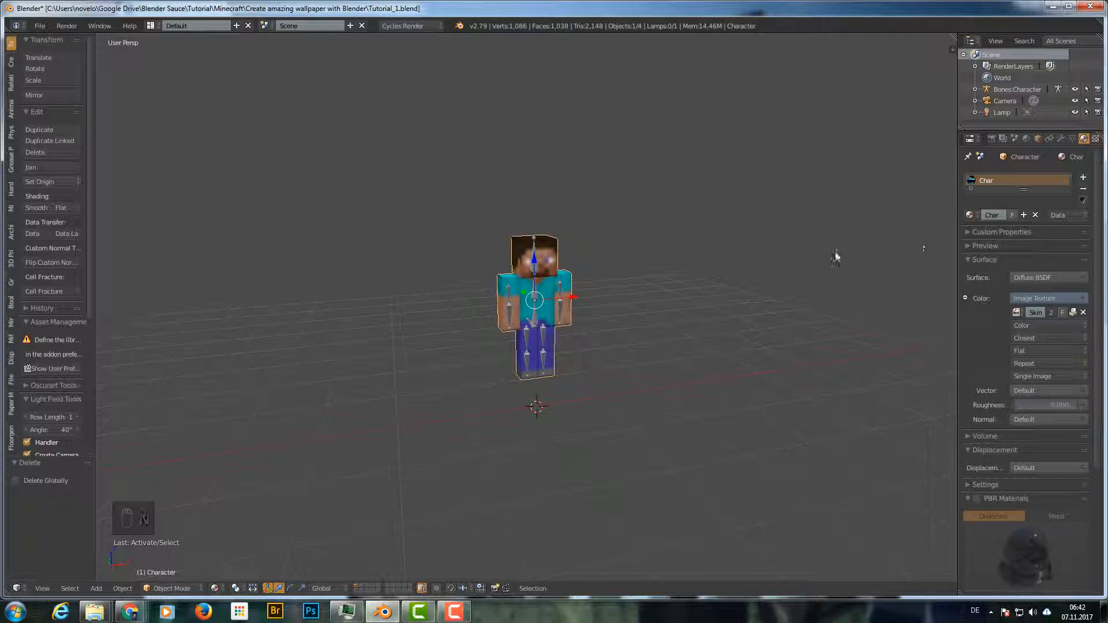
- Replace the Skin image texture in the character's Char material with ubersteve.png from the project folder
left_click(1083, 313)
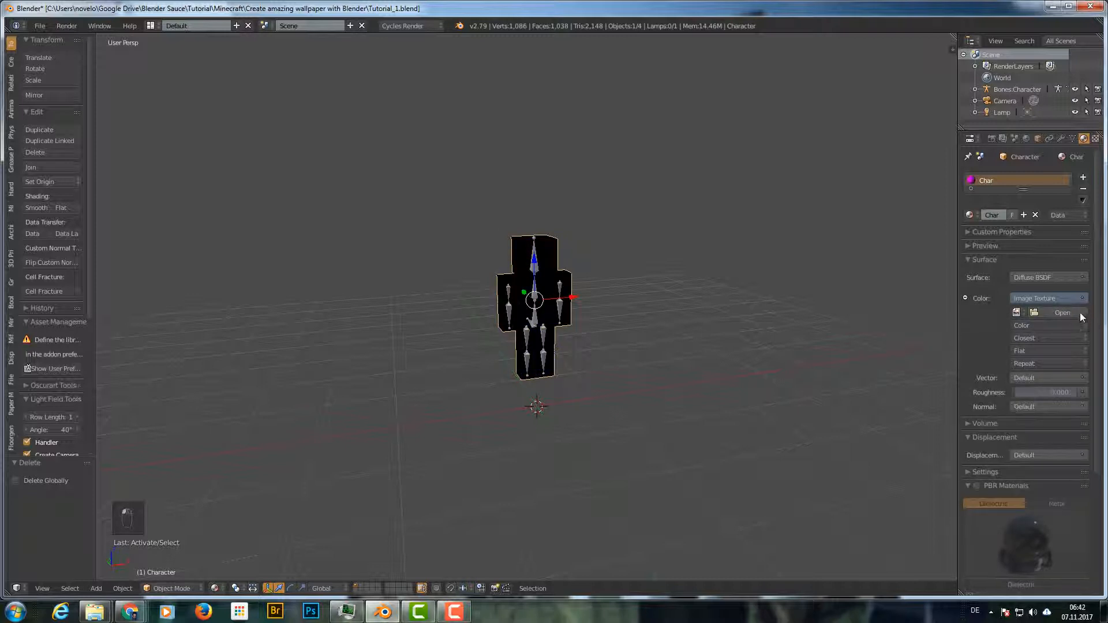
left_click(1044, 310)
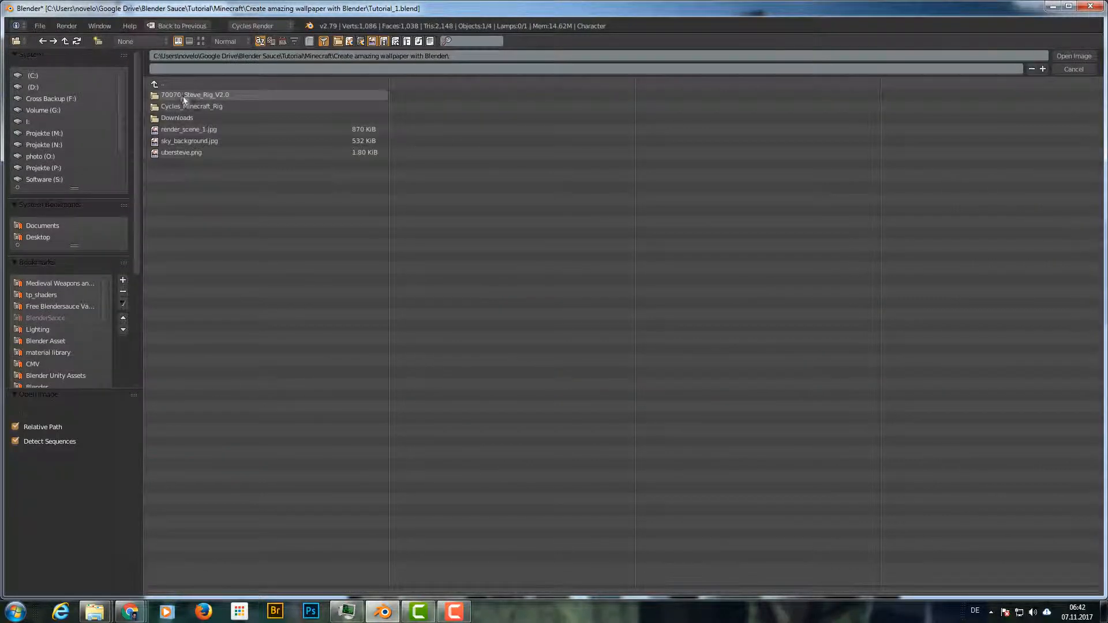
left_click(177, 152)
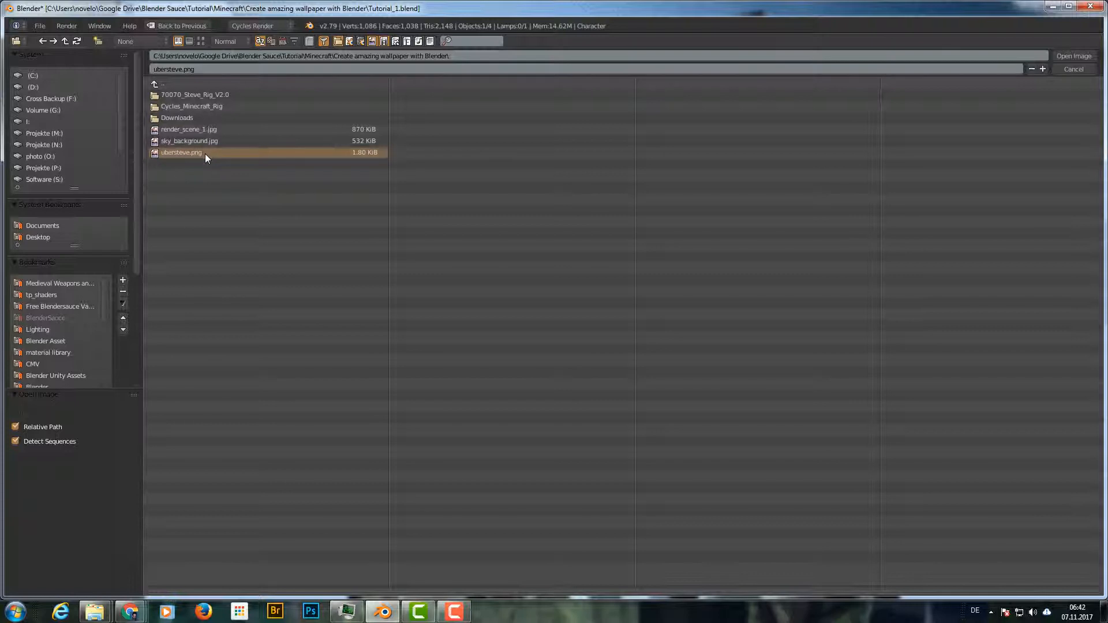
left_click(1073, 56)
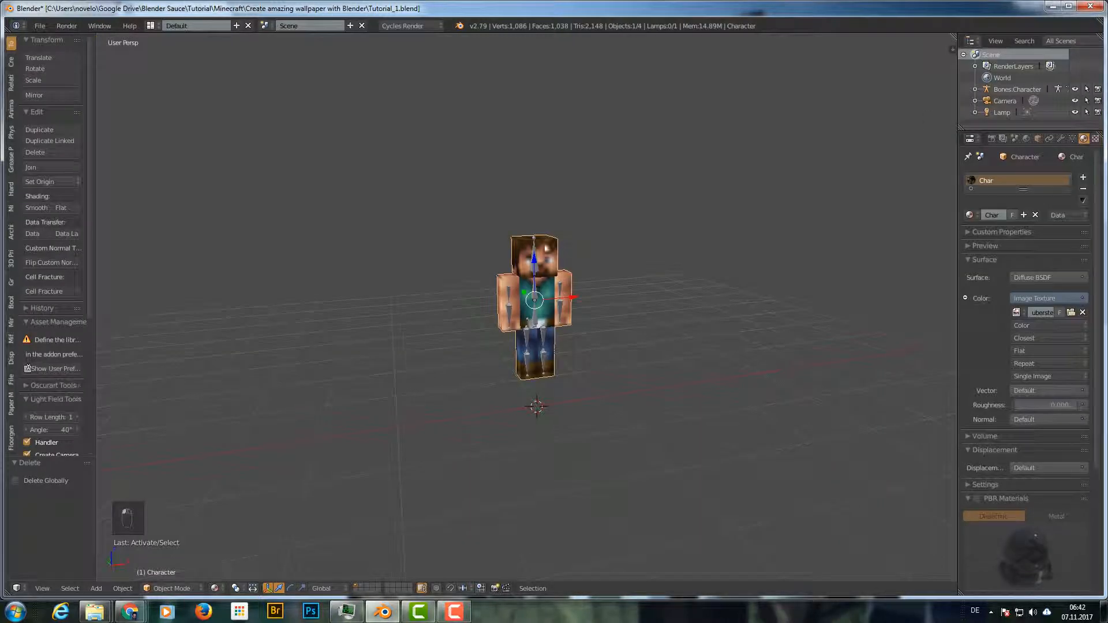
middle_click_drag(583, 254, 553, 256)
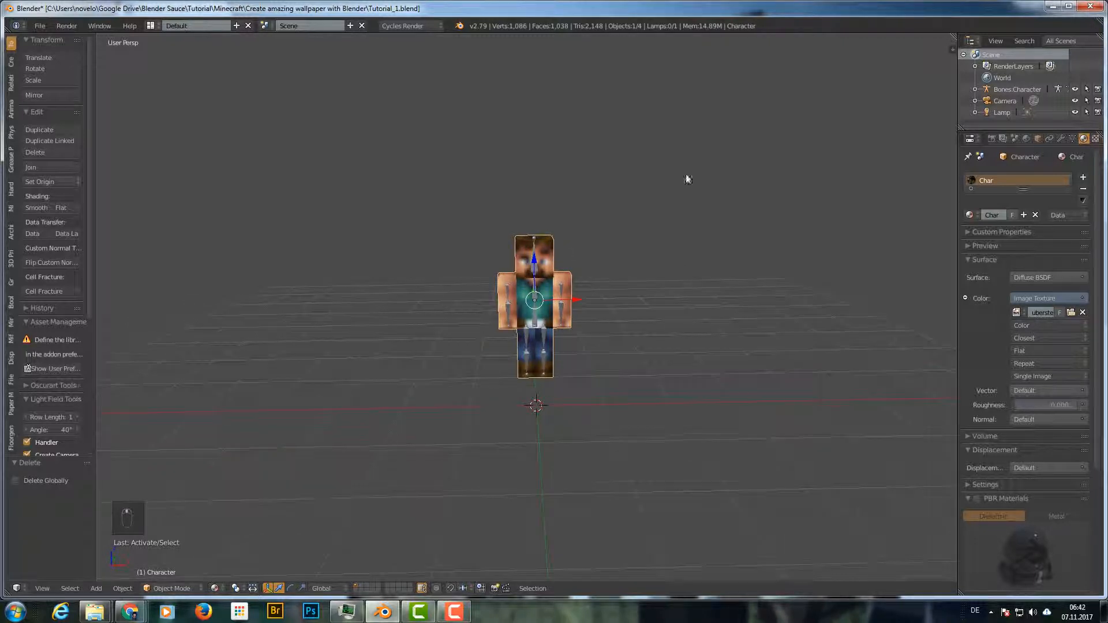
left_click(22, 589)
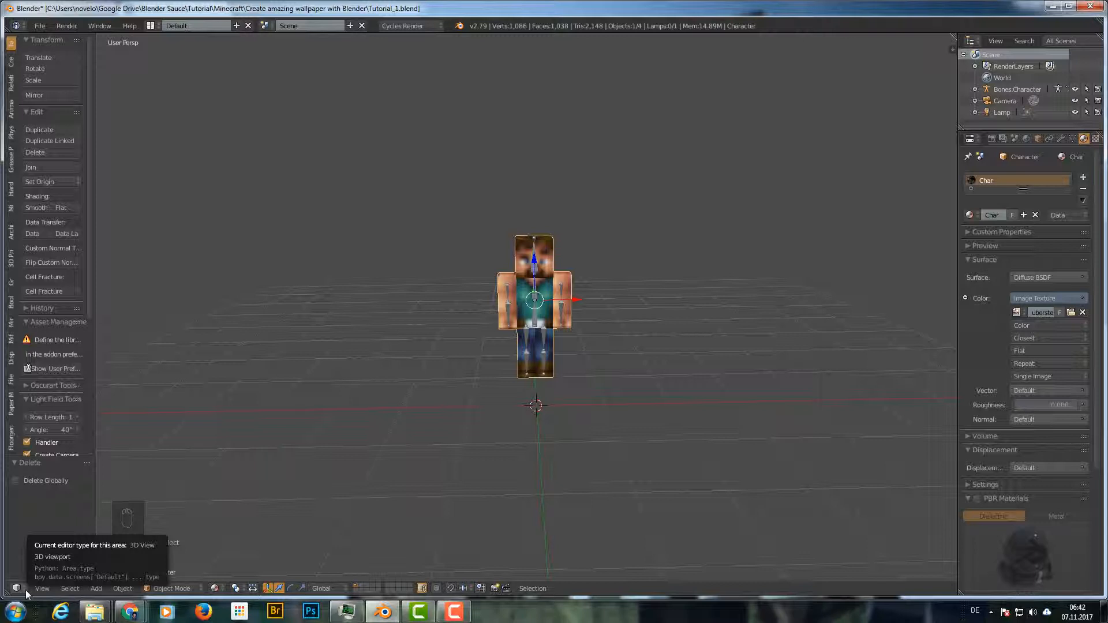
middle_click_drag(549, 229, 649, 238)
scroll(652, 251, "up", 2)
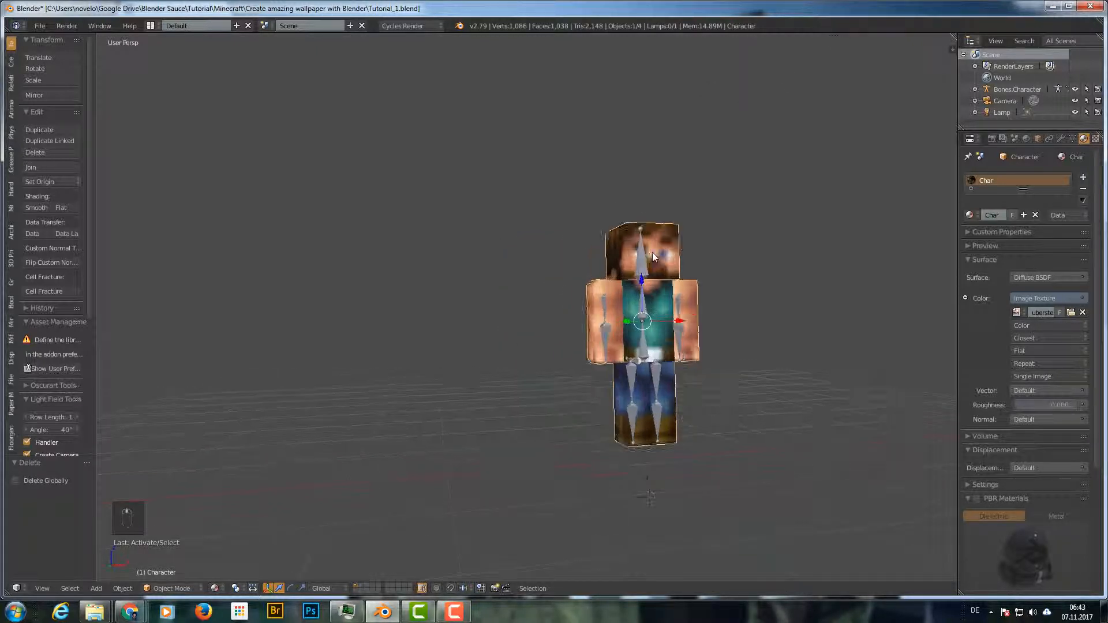
- Align the camera to the current view of the character and shift it slightly to adjust the framing
scroll(687, 254, "down", 3)
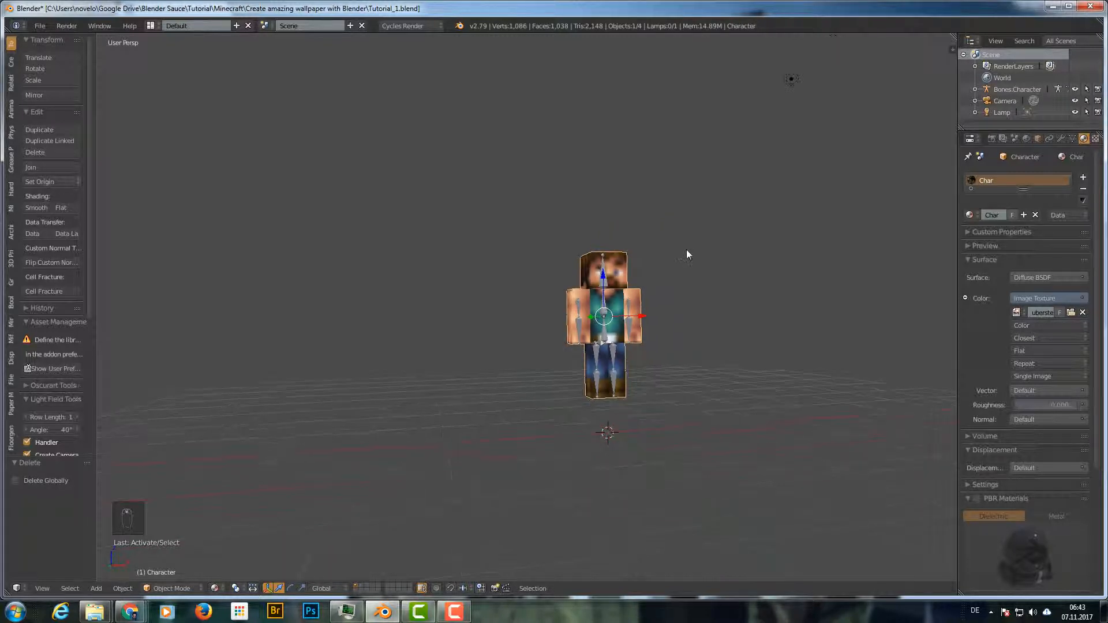
middle_click_drag(686, 254, 667, 234, "shift")
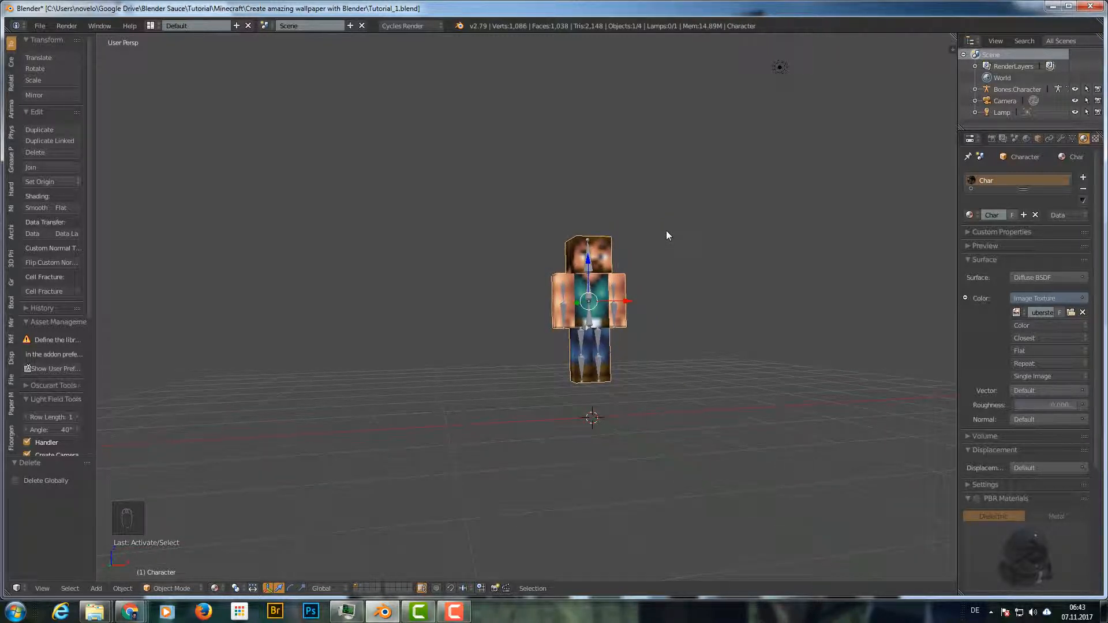
key("ctrl+alt+KP_0")
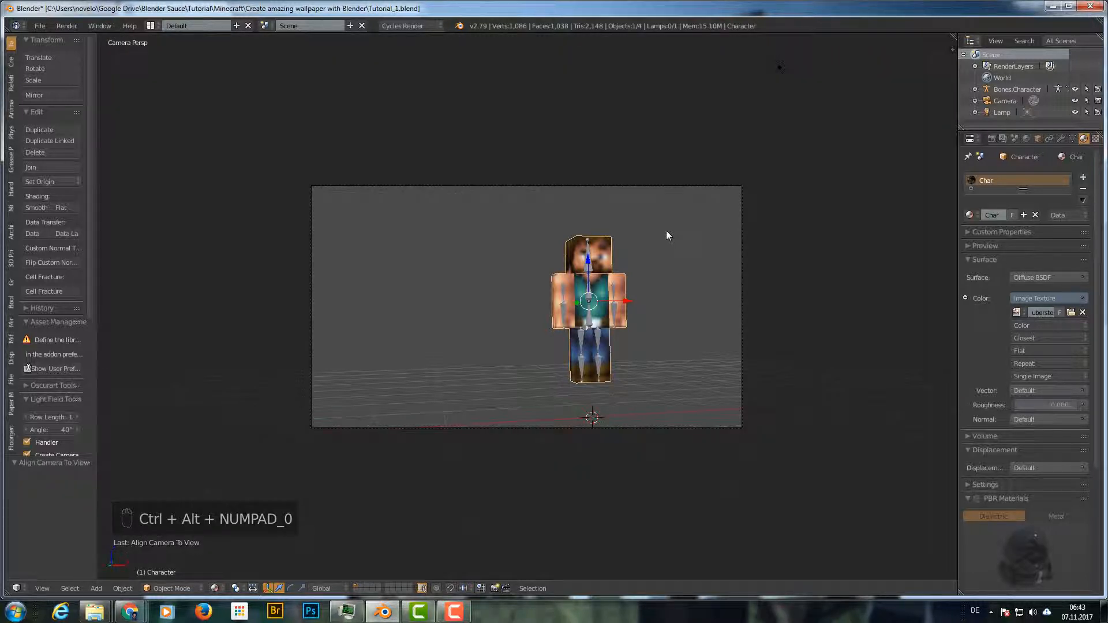
right_click(621, 185)
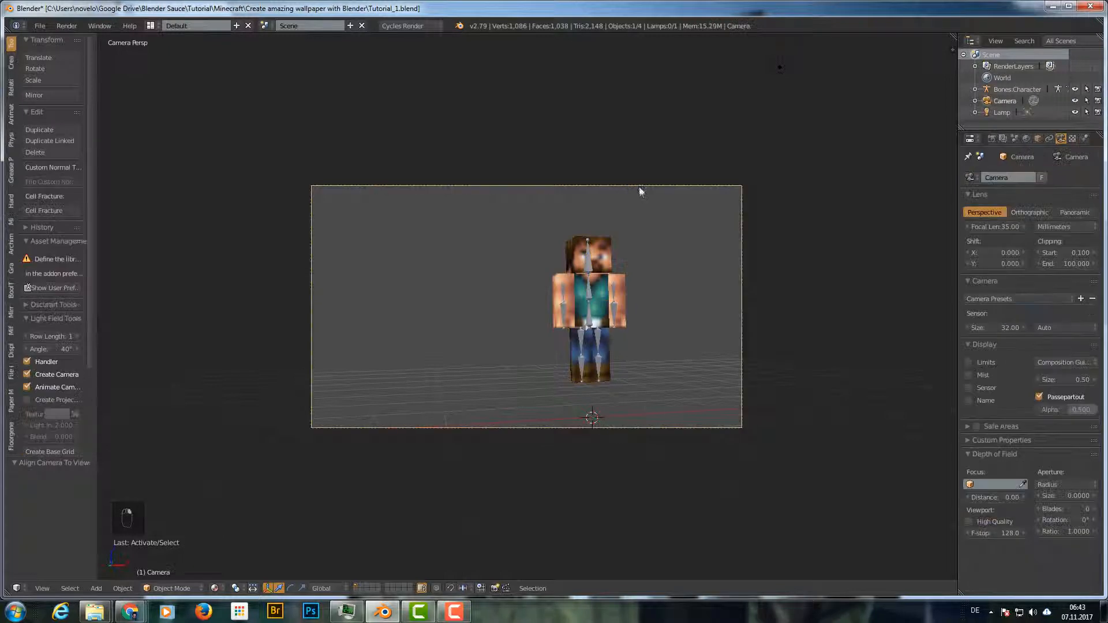
key("g")
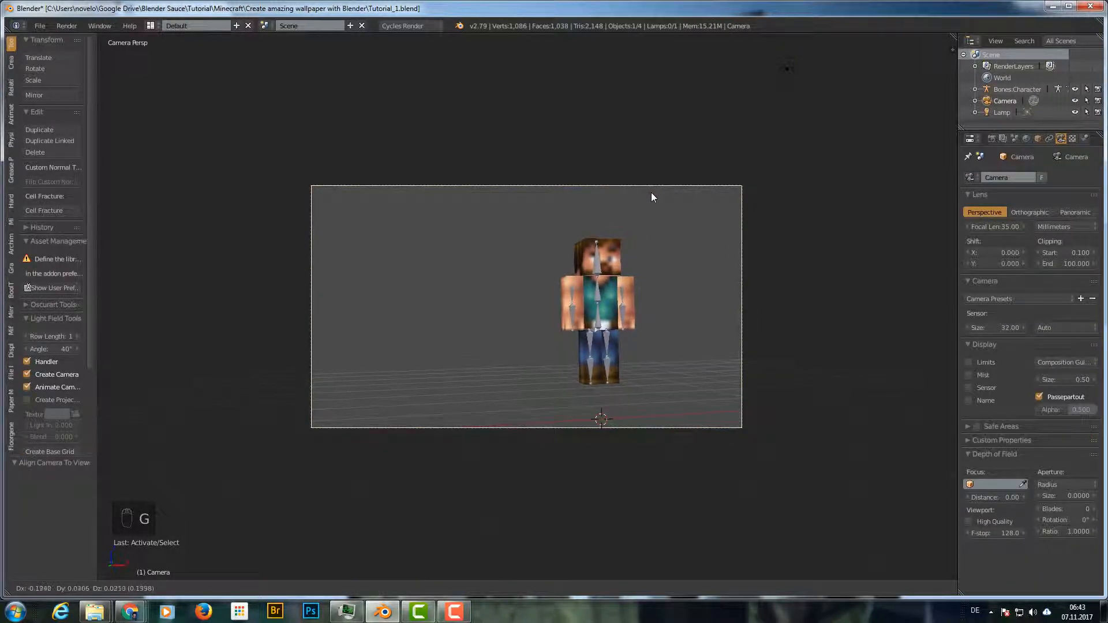
left_click(651, 193)
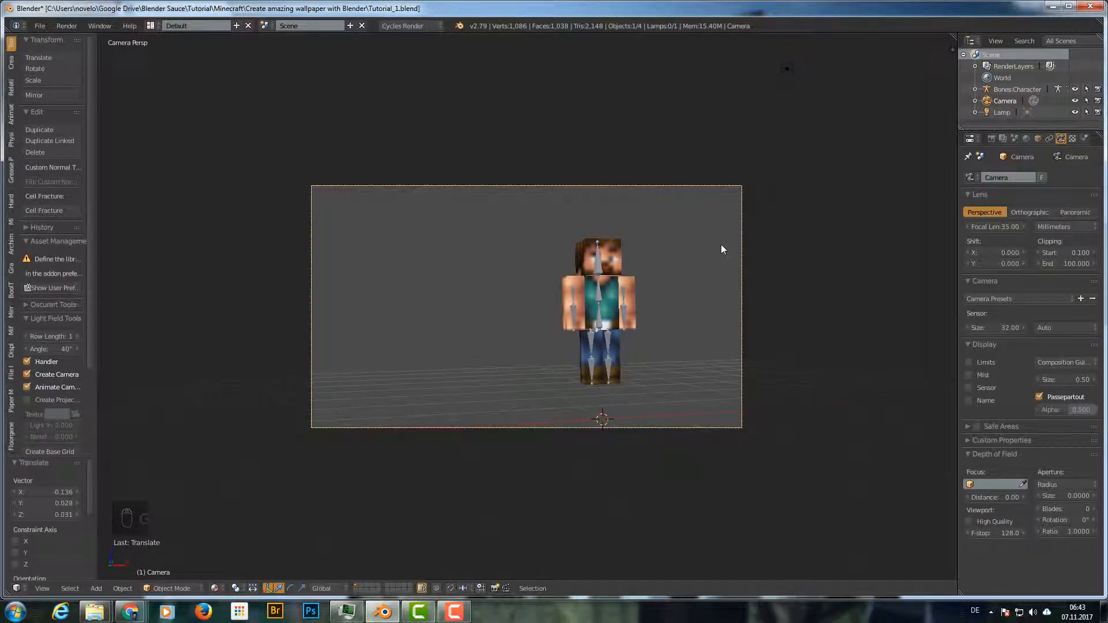
- Split the 3D viewport into two side-by-side views, one looking through the camera and one free for working around the character
middle_click_drag(717, 243, 706, 244)
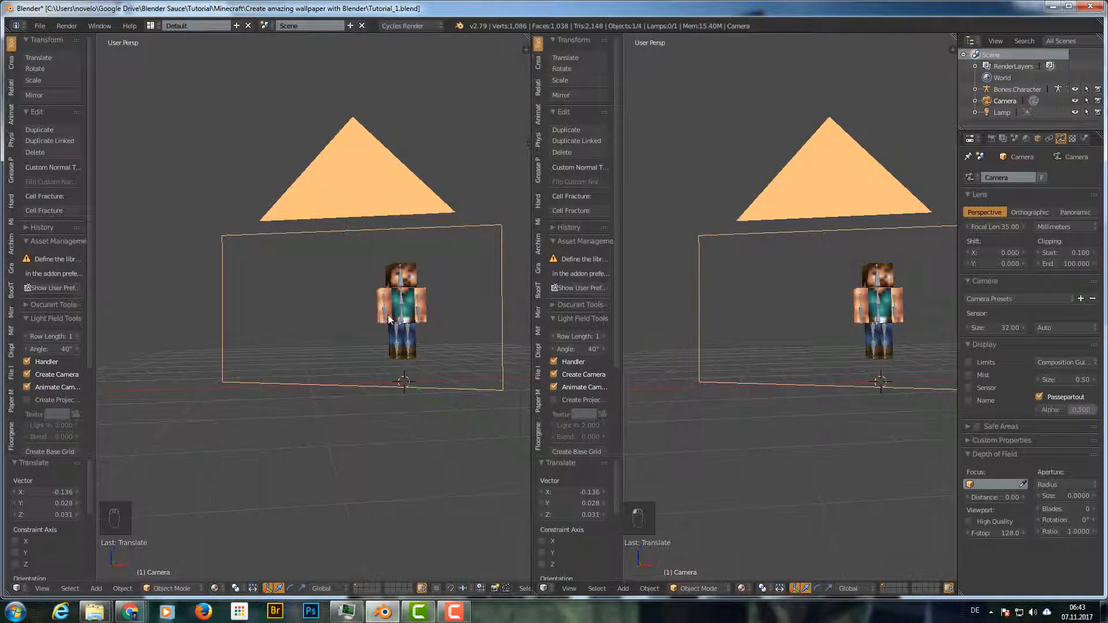
key("KP_0")
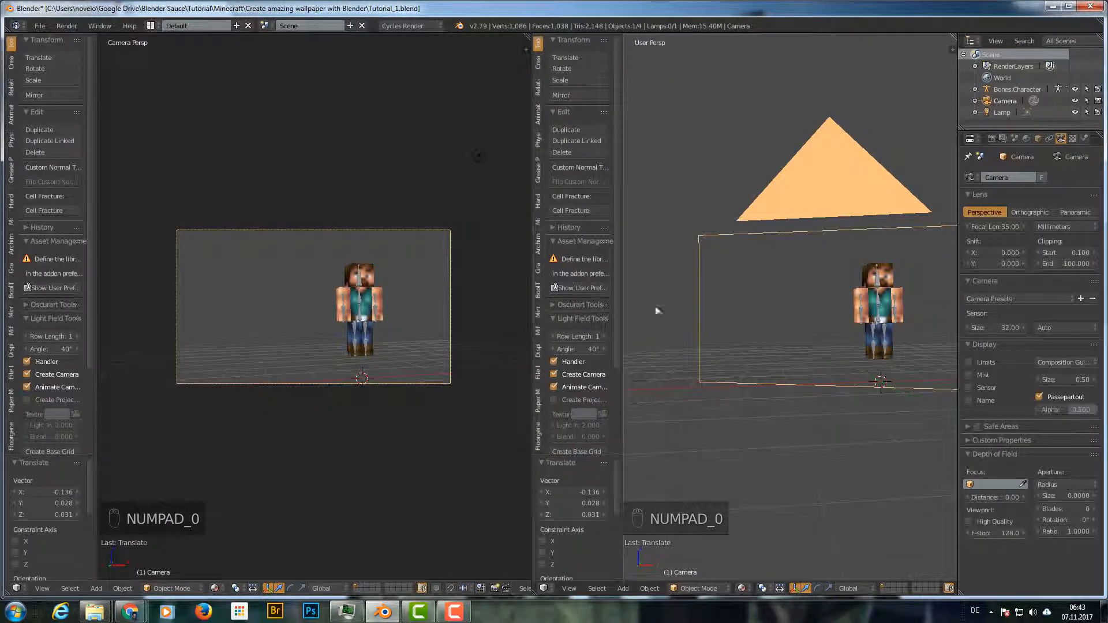
middle_click_drag(834, 244, 789, 273)
scroll(789, 273, "up", 3)
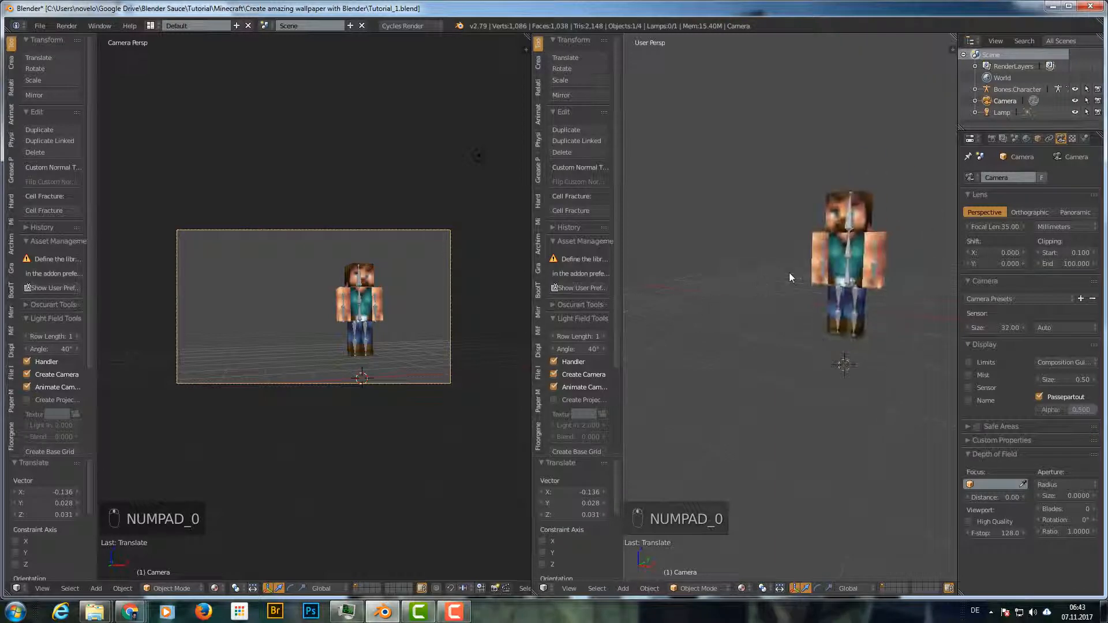
middle_click_drag(701, 133, 828, 274)
- Select the character mesh, switch the free view to orthographic projection and frame the whole figure in it
right_click(825, 241)
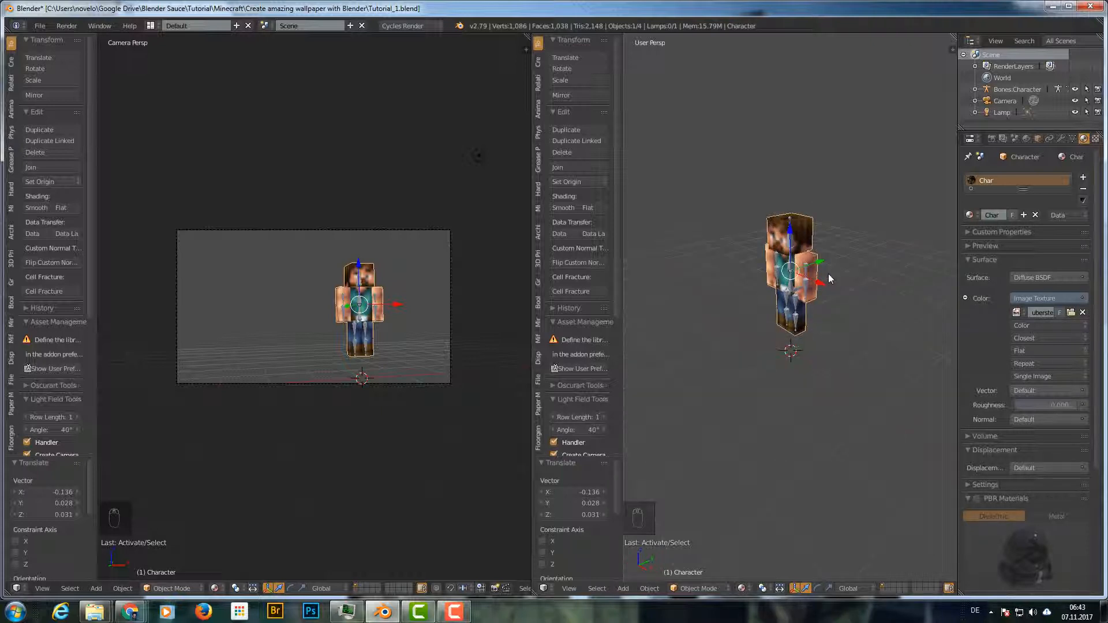
scroll(829, 274, "up", 6)
scroll(829, 274, "down", 5)
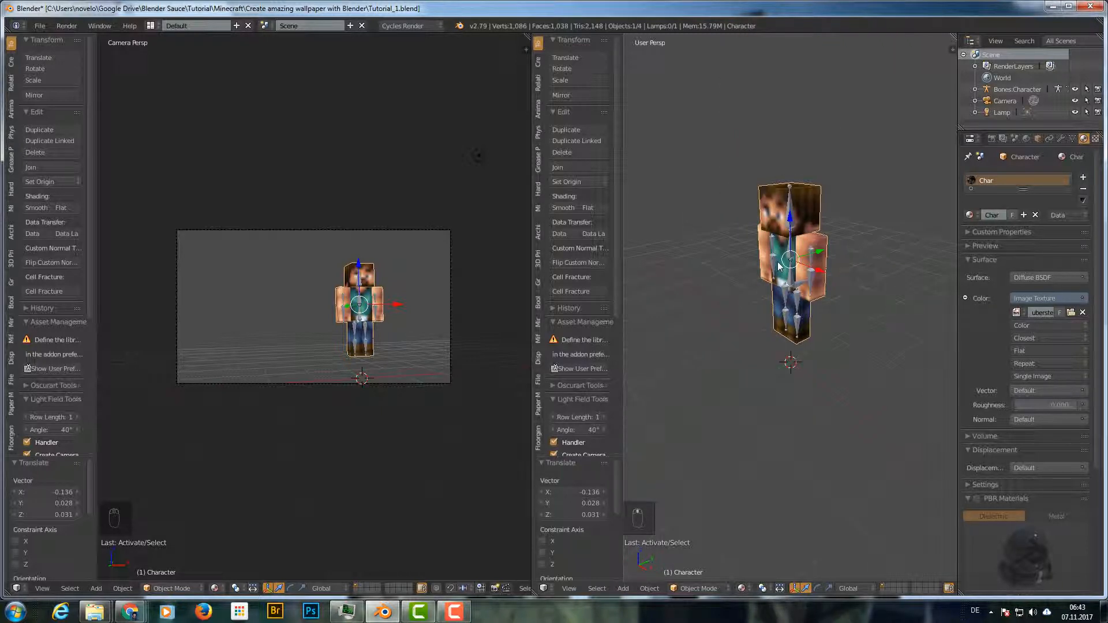
key("KP_5")
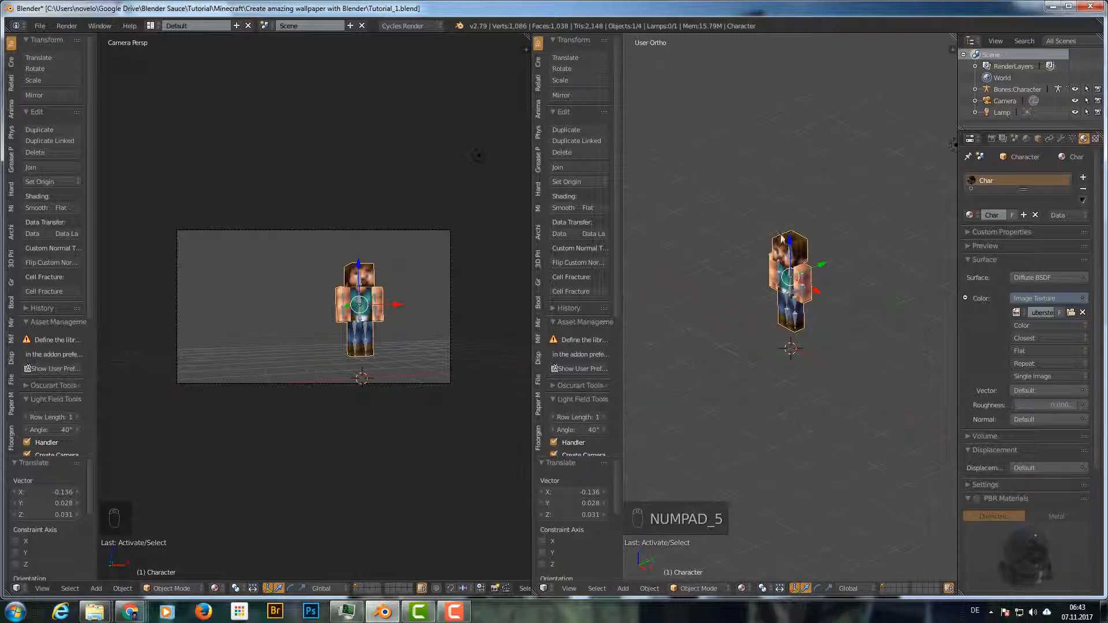
scroll(808, 285, "up", 8)
scroll(812, 288, "down", 5)
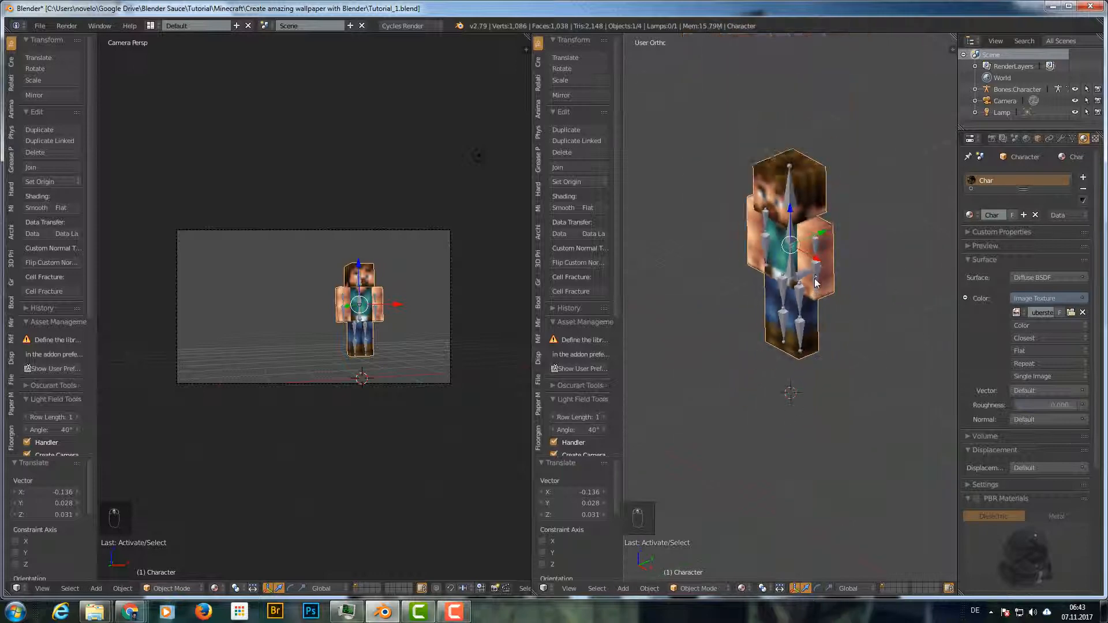
scroll(812, 287, "up", 5)
scroll(811, 288, "down", 5)
middle_click_drag(858, 183, 844, 247, "shift")
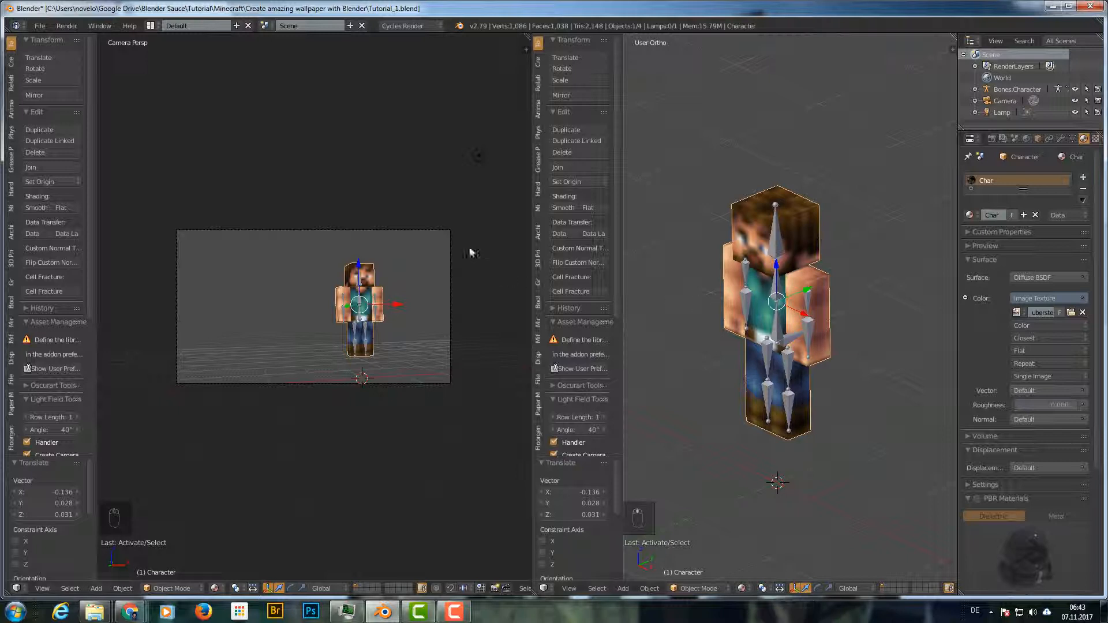
- Select the camera and move it about 1.73 units along Y toward the character
right_click(449, 248)
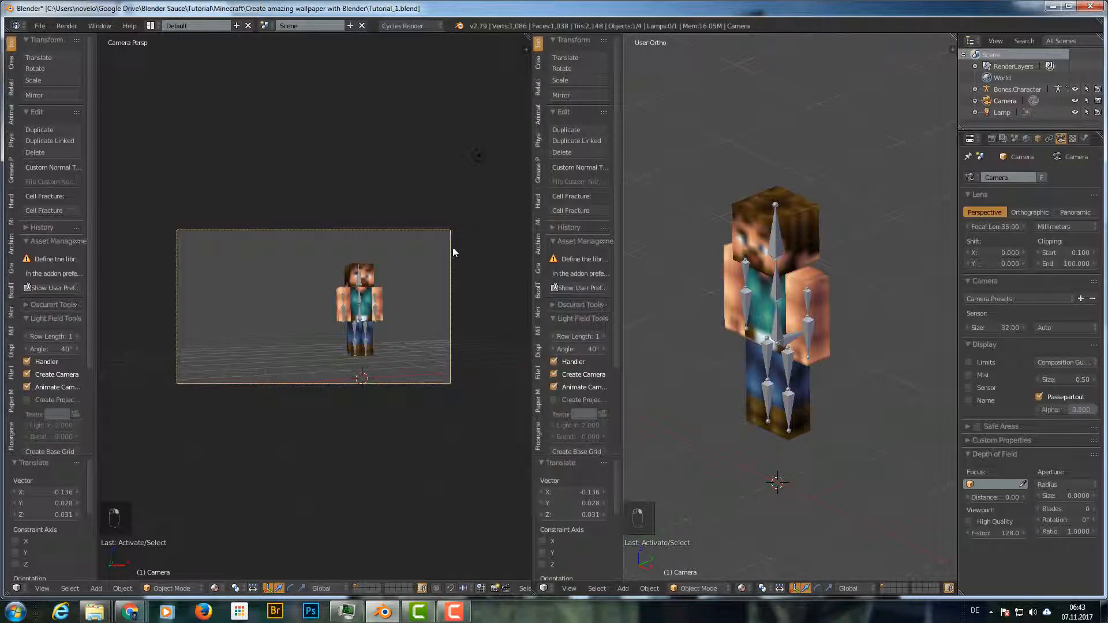
middle_click_drag(748, 312, 704, 317)
scroll(704, 316, "down", 6)
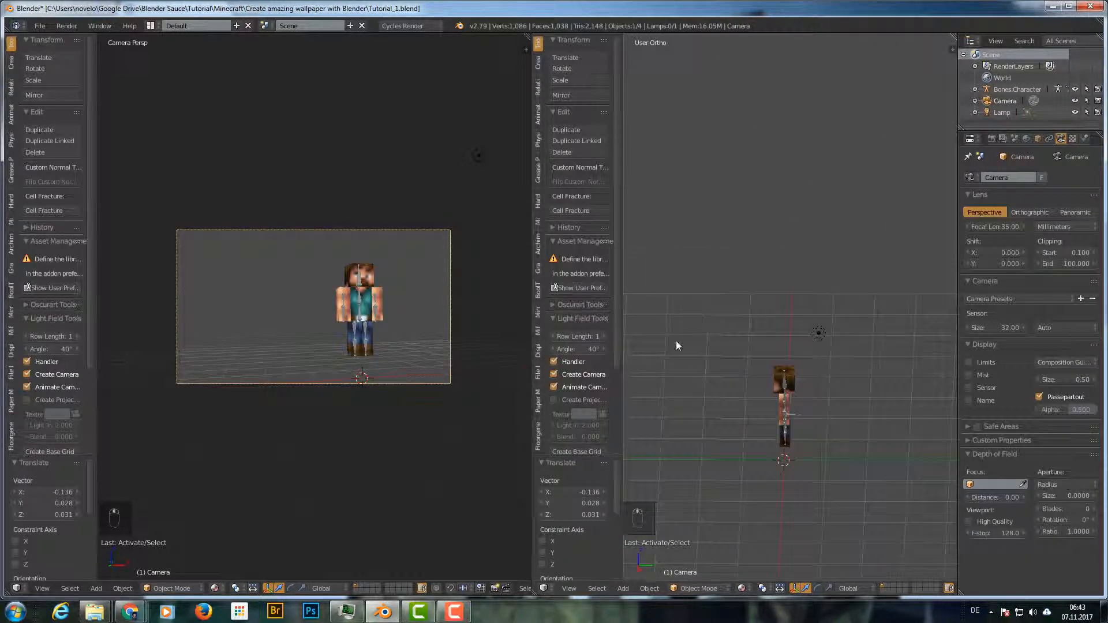
scroll(677, 345, "down", 2)
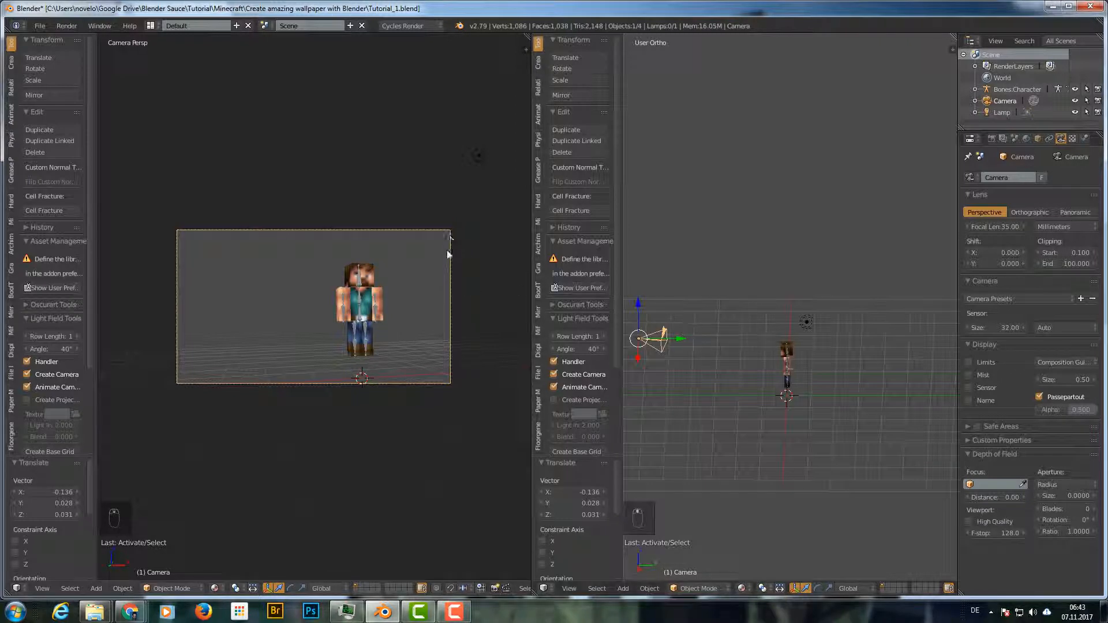
mouse_move(681, 339)
left_mouse_down()
mouse_move(722, 337)
mouse_move(688, 349)
left_mouse_up()
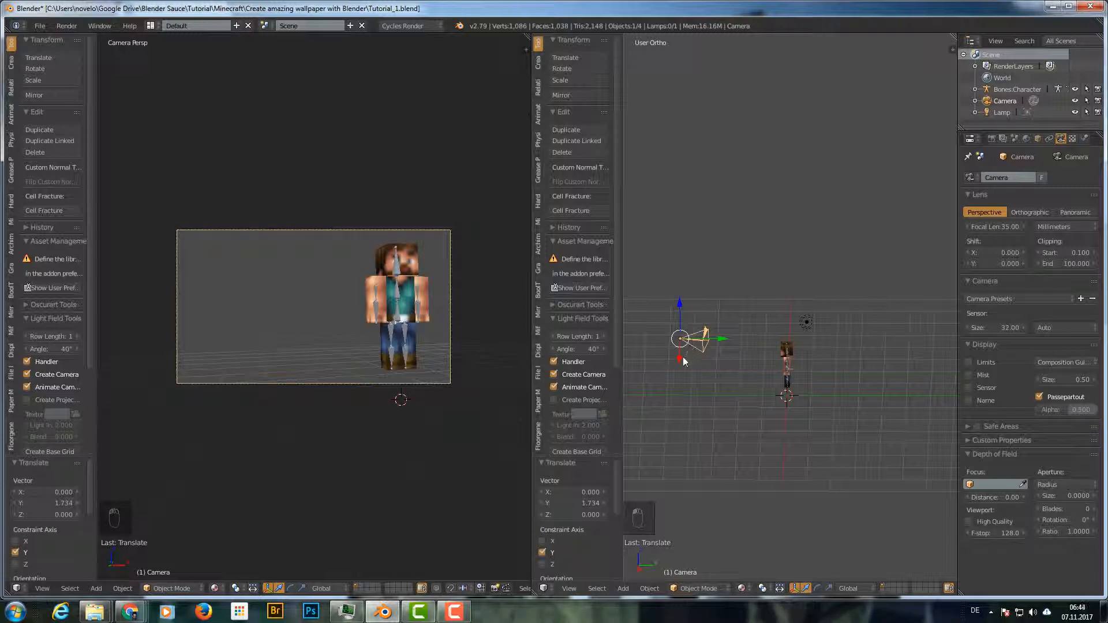
- Shift the camera along X by about 0.43 and another 0.24 units, and lower it about 0.35 units along Z
key("g")
key("x")
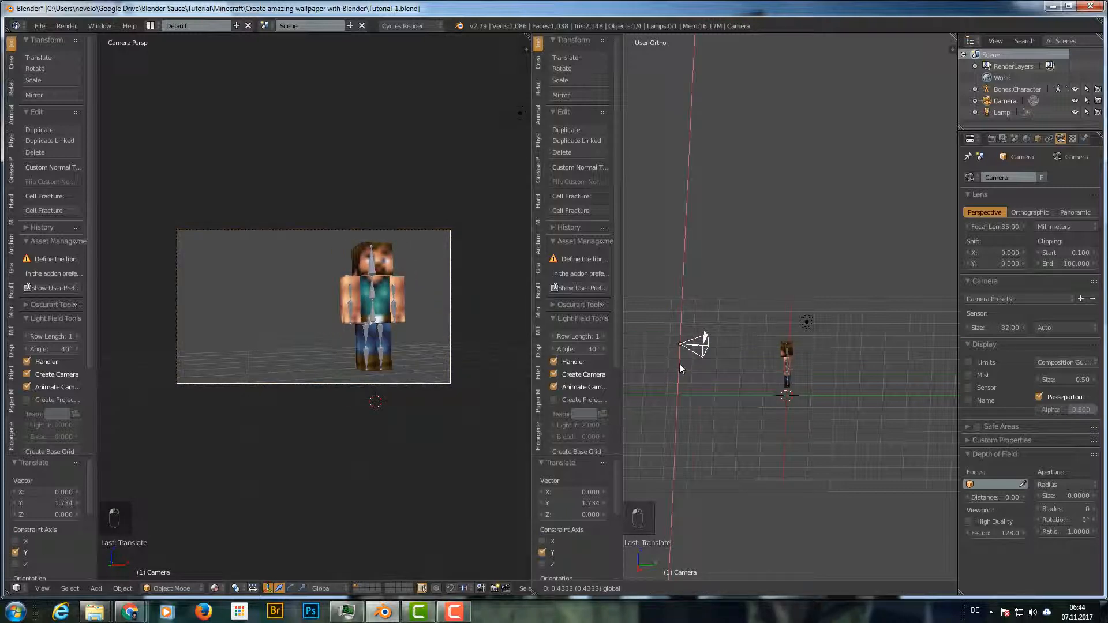
left_click(680, 364)
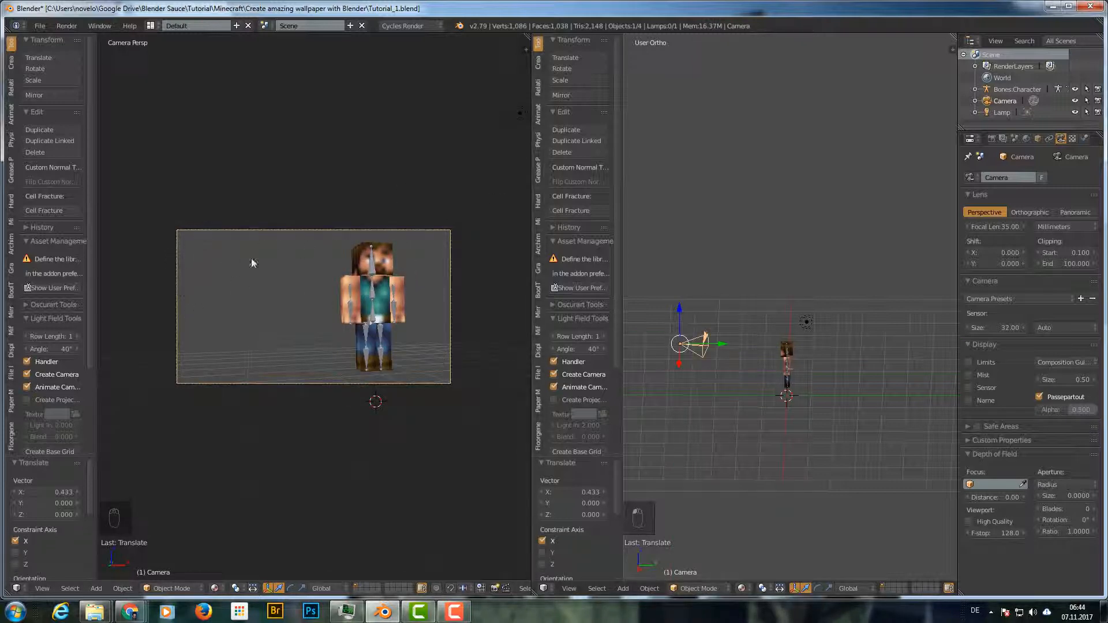
left_click_drag(726, 342, 688, 367)
middle_click_drag(744, 314, 873, 299)
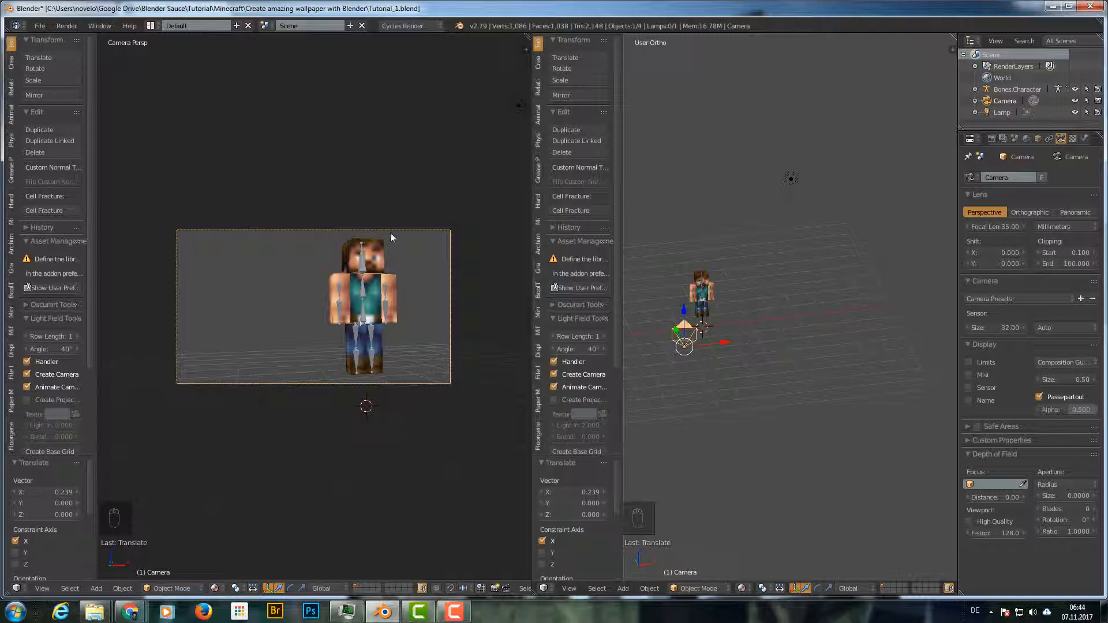
left_click_drag(681, 312, 687, 321)
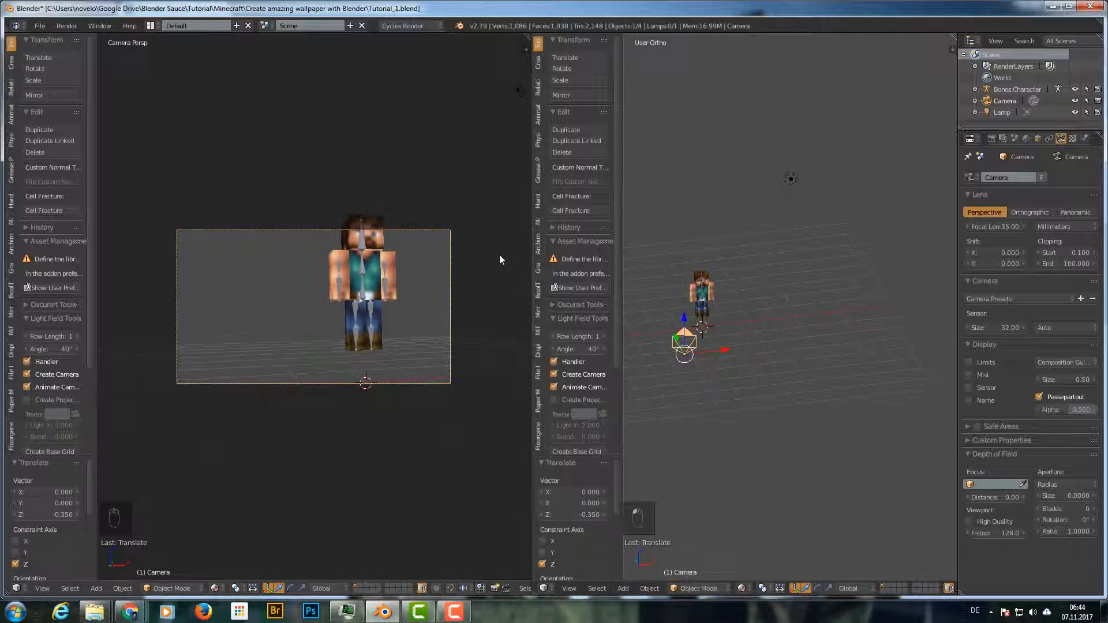
- Tilt the camera about 6.94° around its local X axis and shift it about 0.15 units along global X
key("r")
key("x")
key("x")
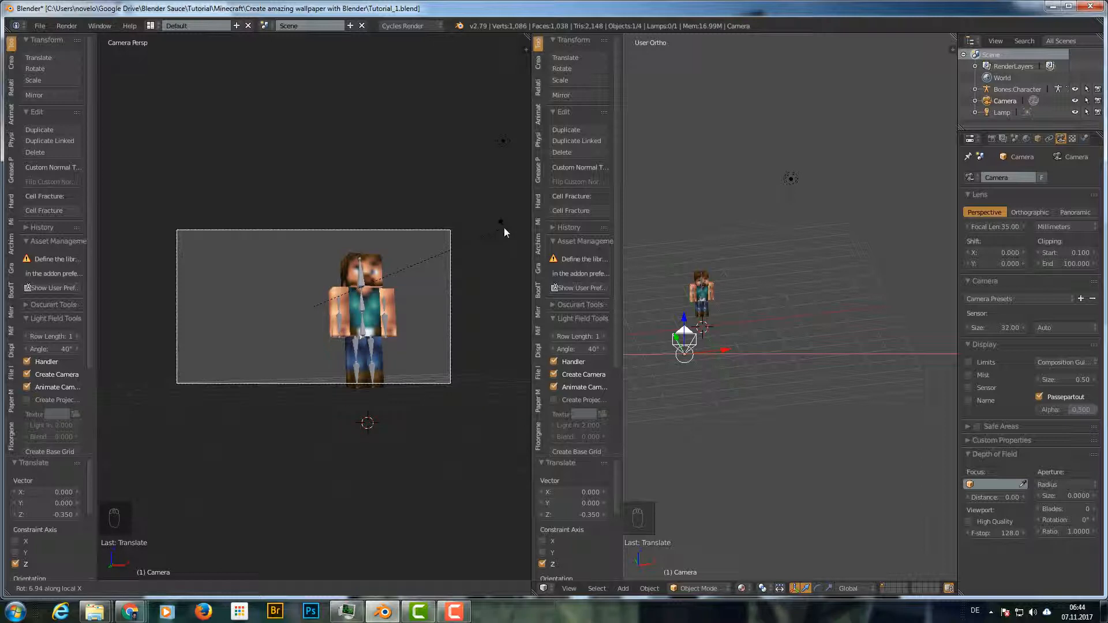
left_click(504, 228)
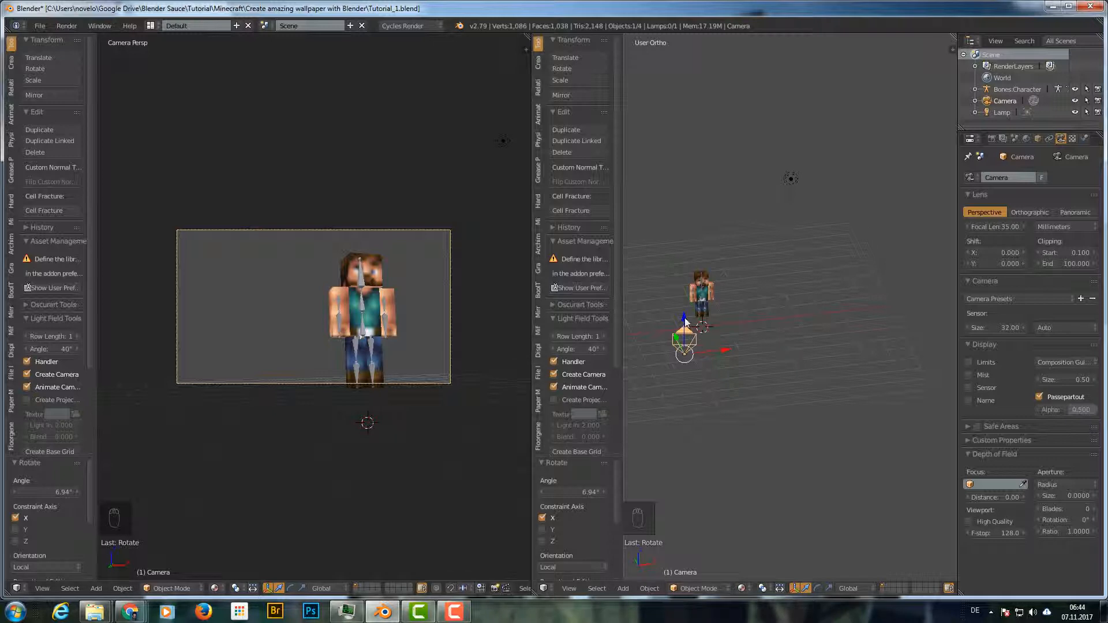
left_click_drag(679, 339, 727, 345)
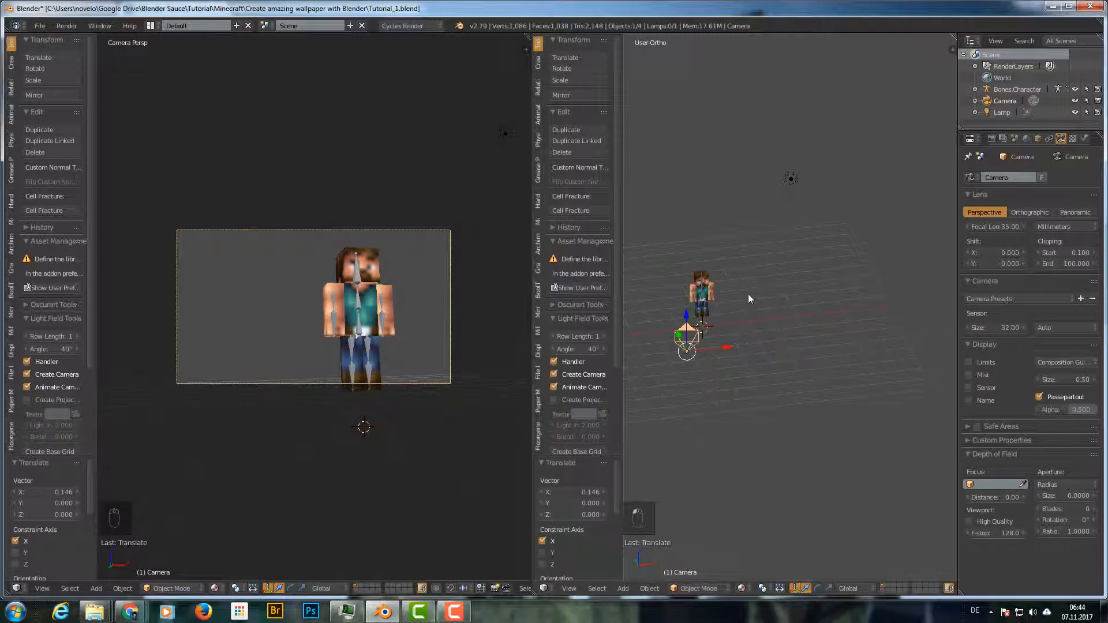
- Select the character's armature and switch it from Object Mode to Pose Mode
middle_click_drag(749, 295, 713, 303)
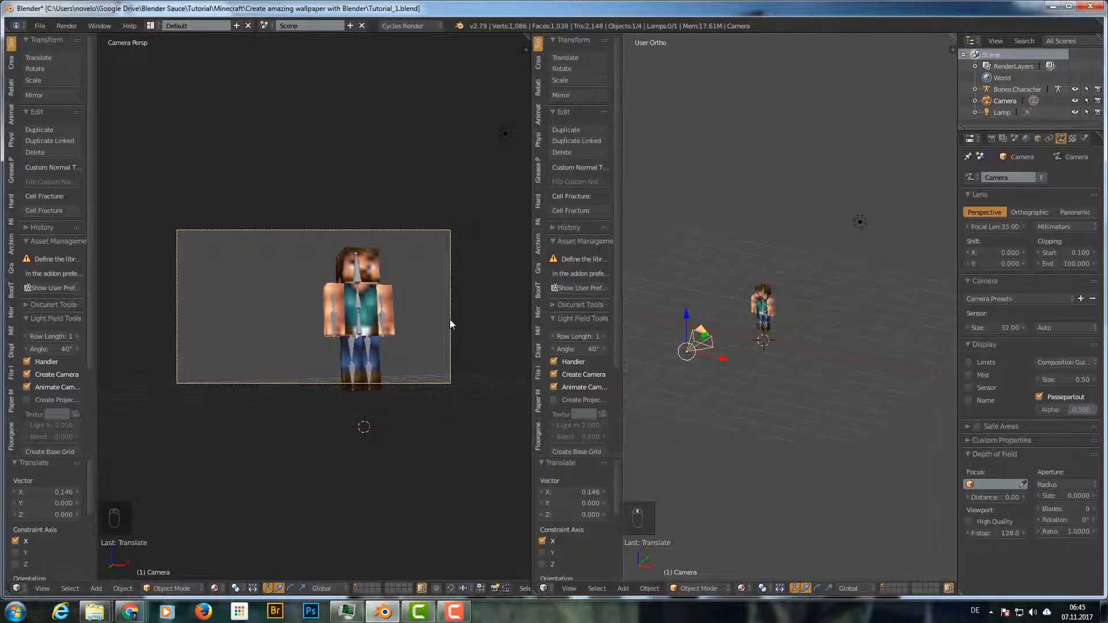
middle_click_drag(799, 337, 752, 364)
scroll(784, 331, "up", 3)
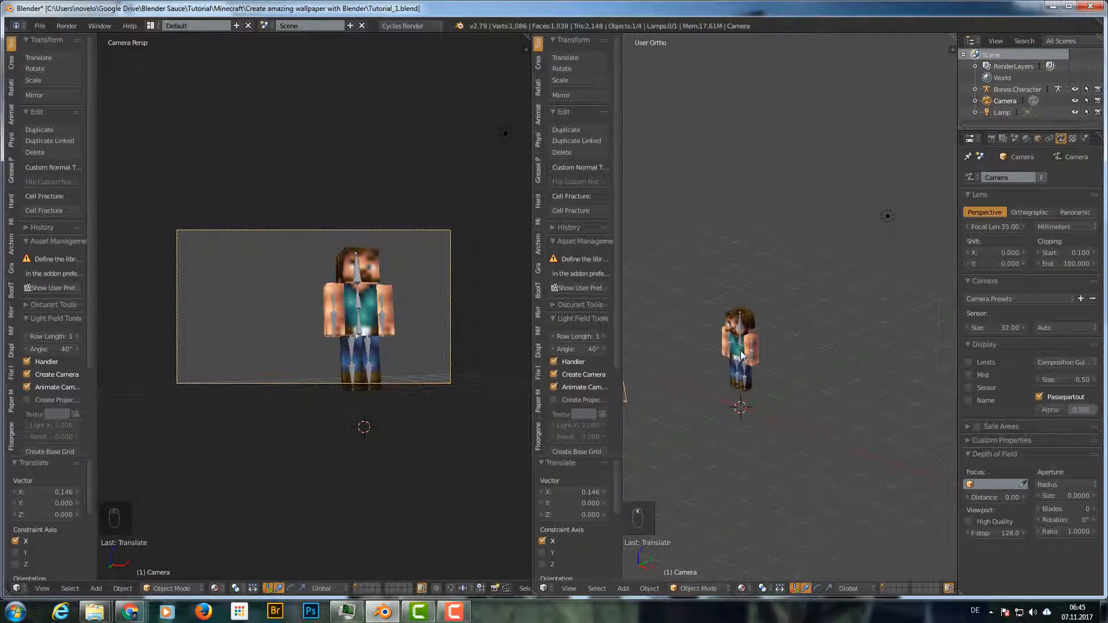
right_click(742, 355)
right_click(742, 356)
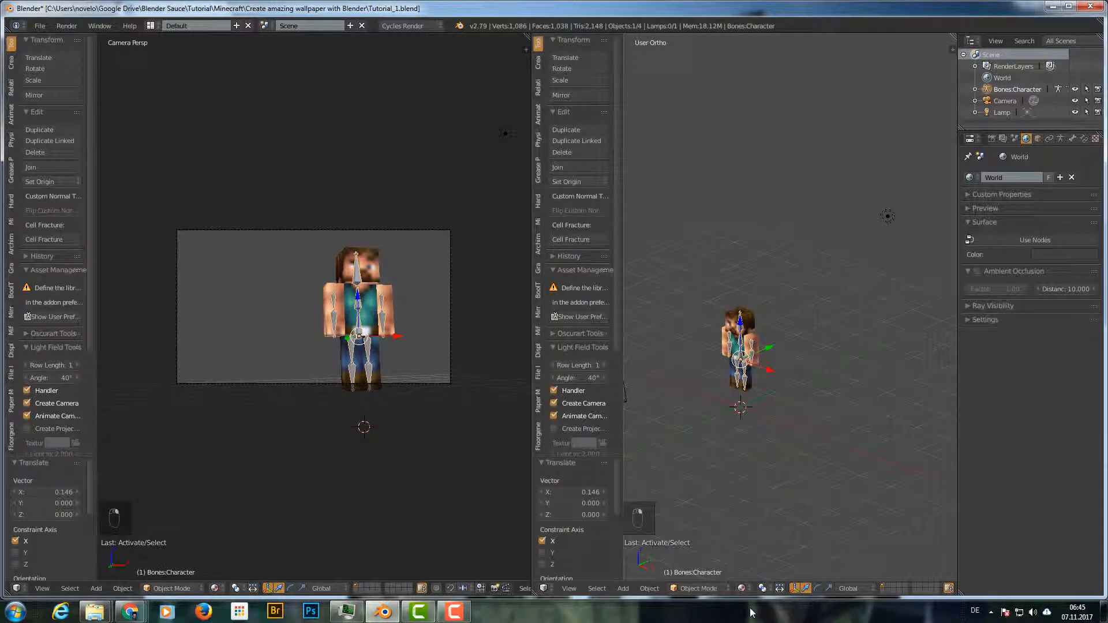
left_click(693, 588)
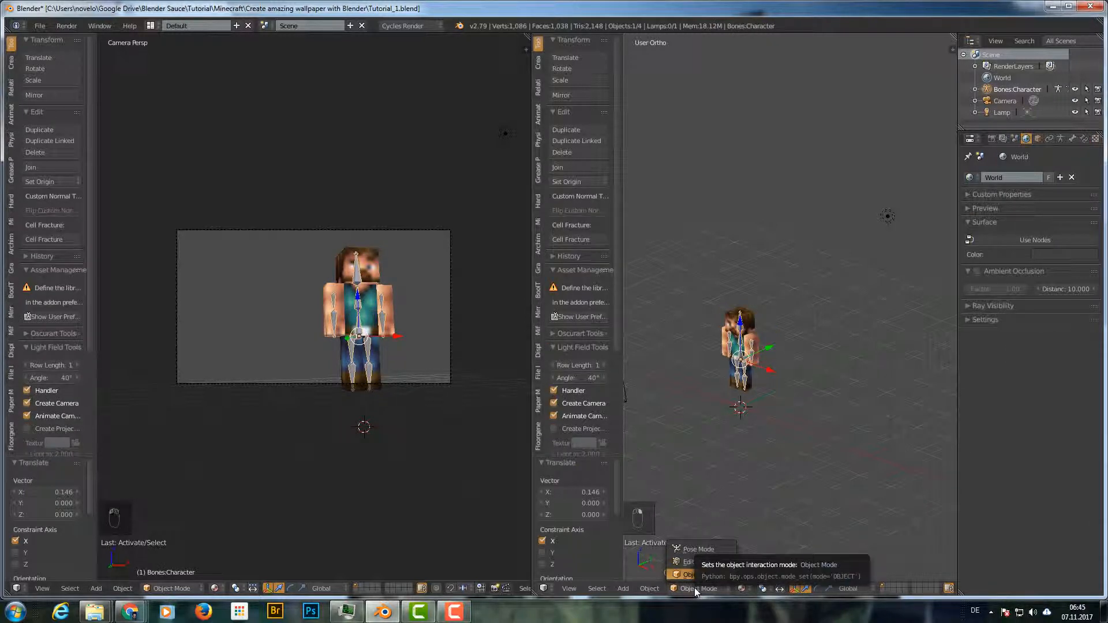
left_click(692, 549)
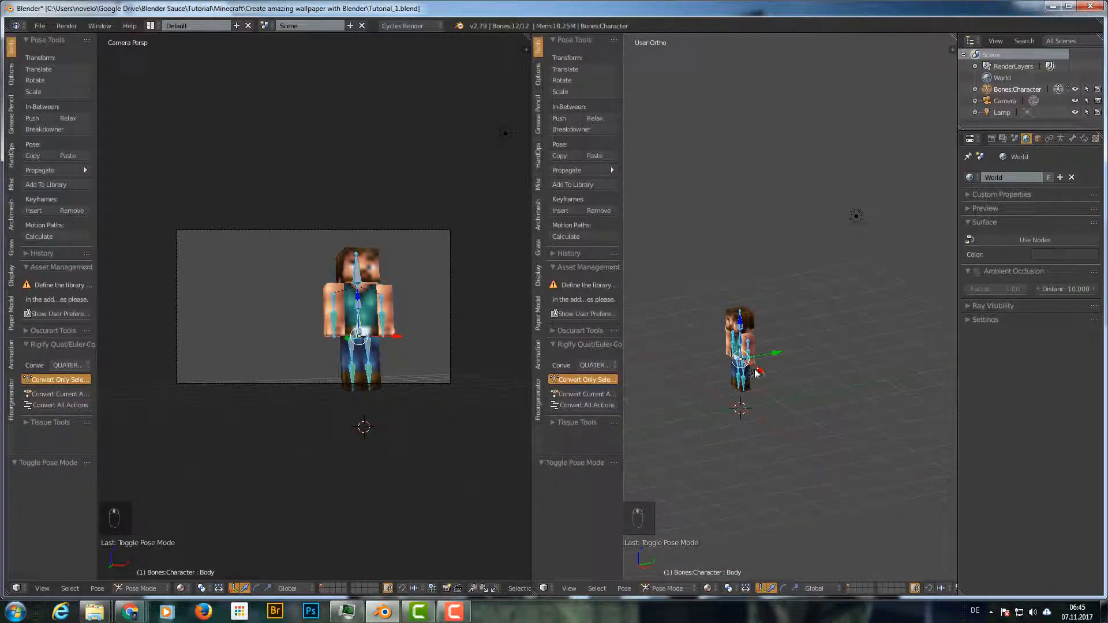
- Swing the left leg backward around global X, rotating the upper leg bone about 26° and the lower leg bone about 26.3°
scroll(750, 347, "up", 5)
middle_click_drag(722, 345, 858, 267, "shift")
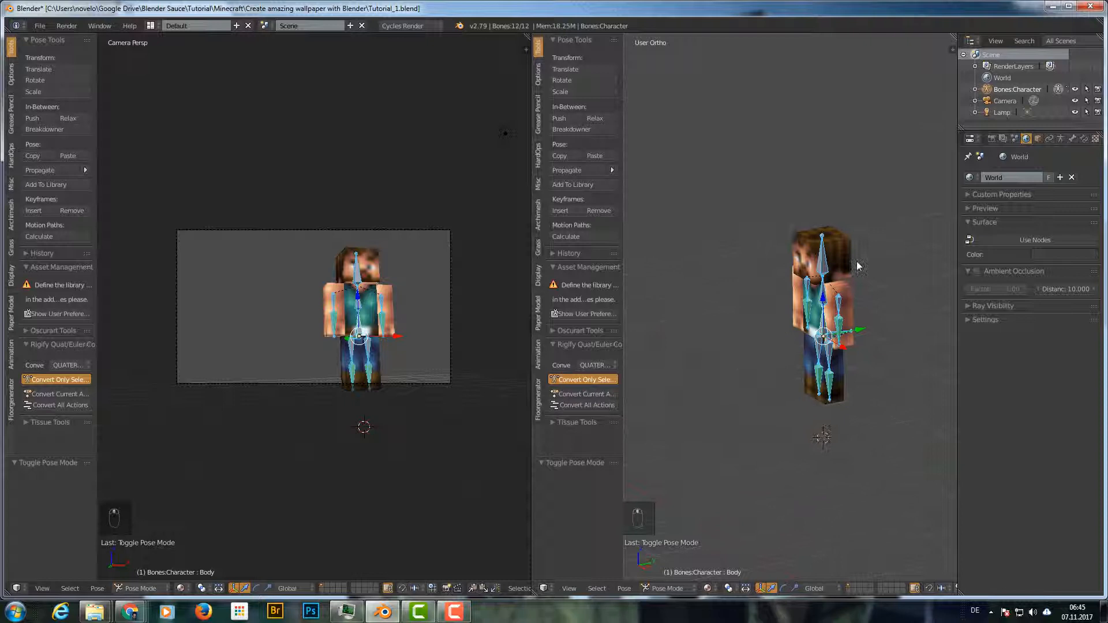
right_click(830, 356)
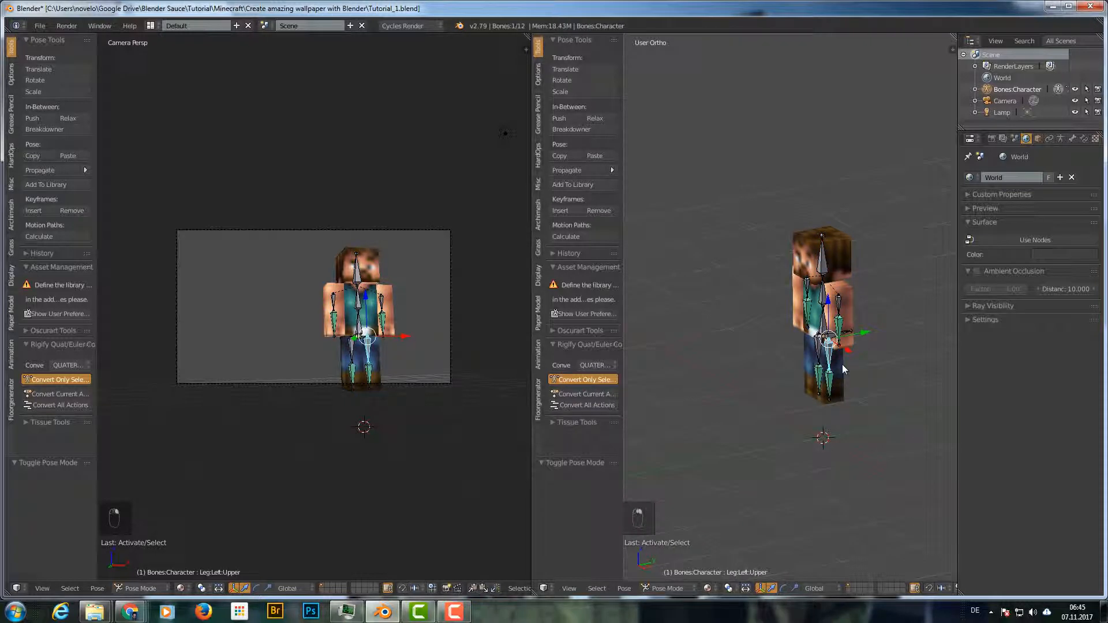
left_click_drag(864, 337, 864, 336)
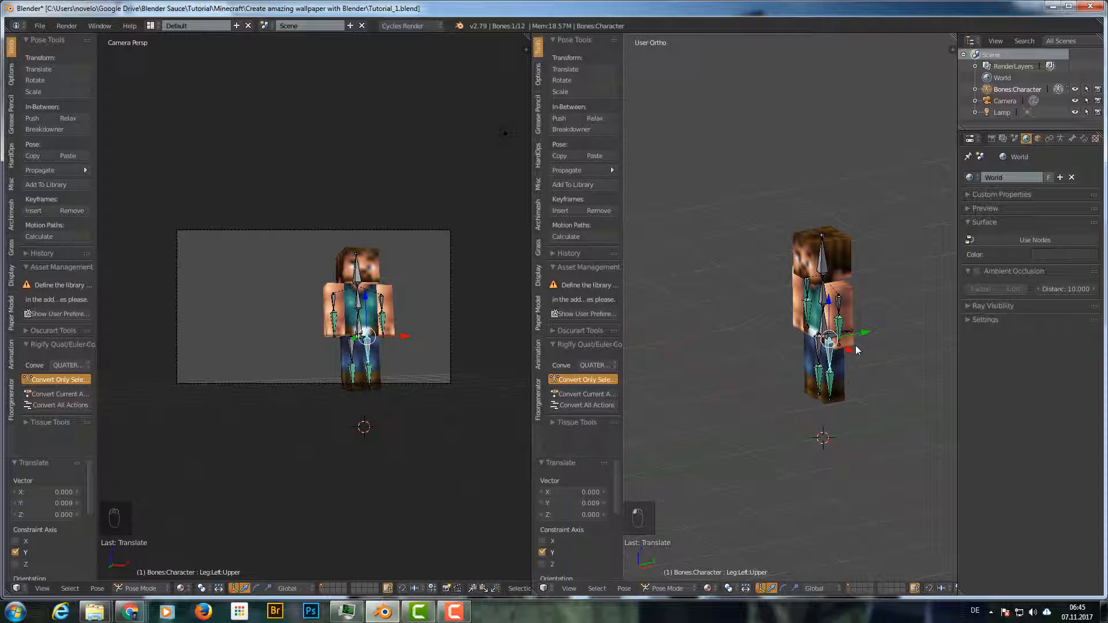
key("ctrl+z")
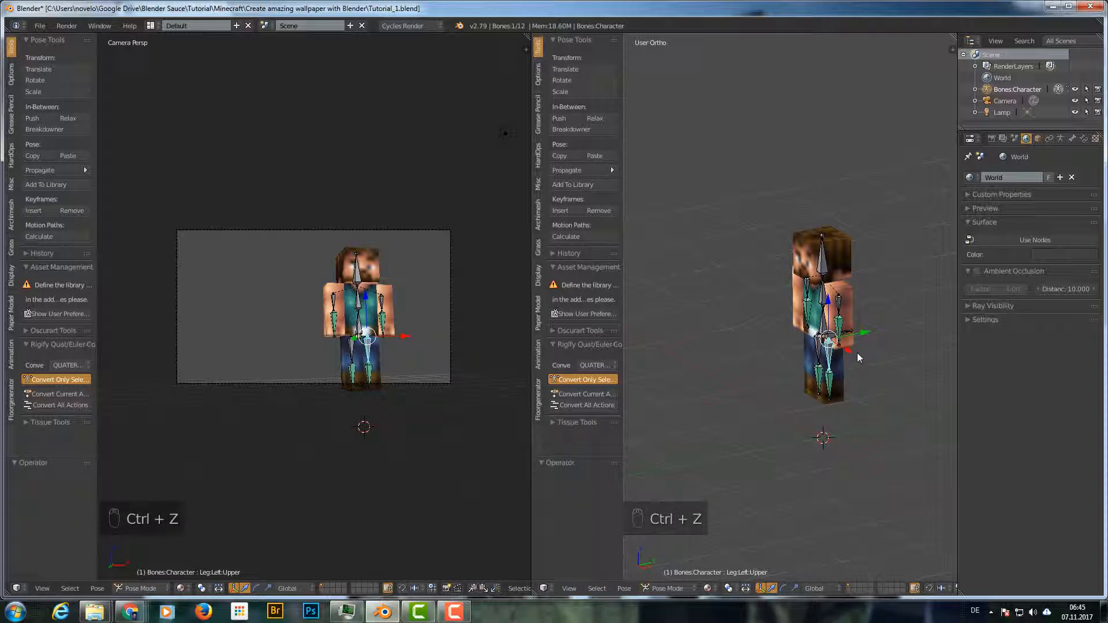
key("r")
key("x")
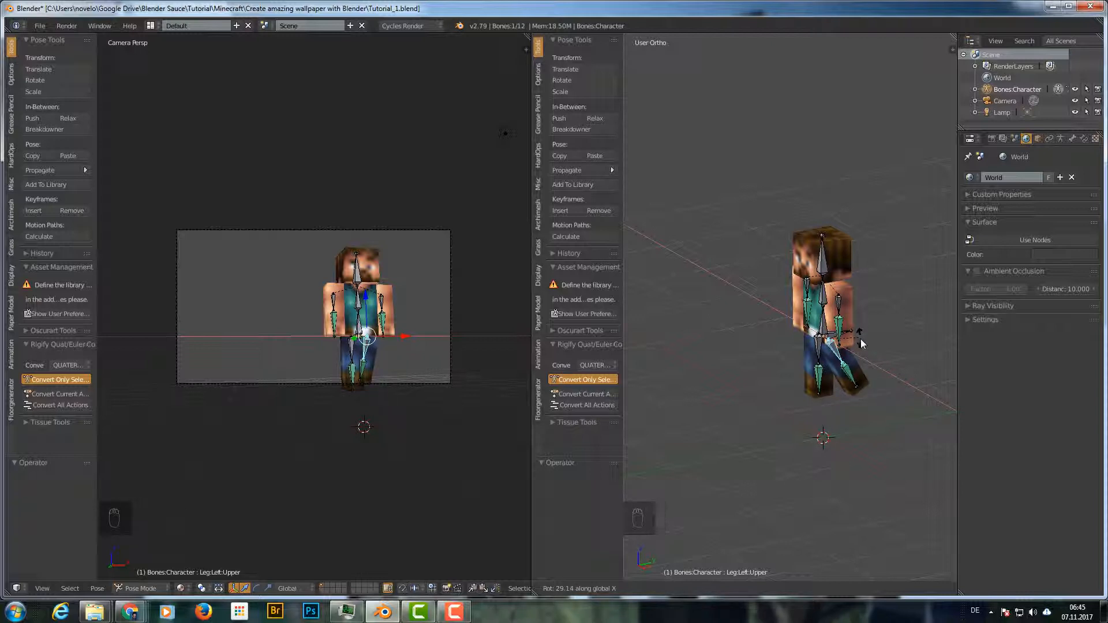
left_click(861, 344)
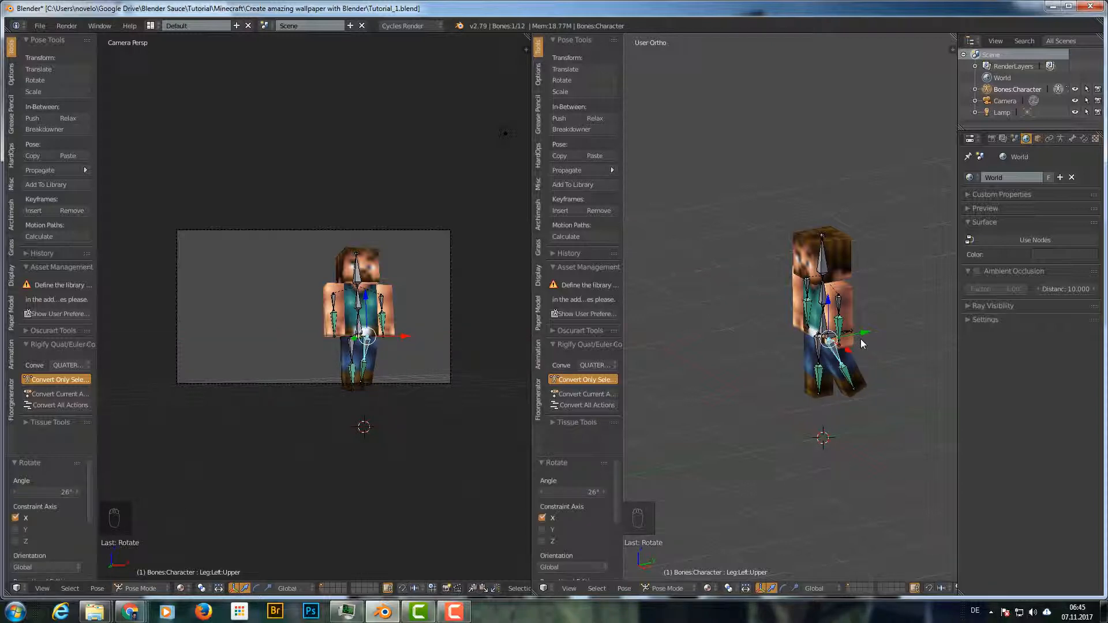
right_click(856, 385)
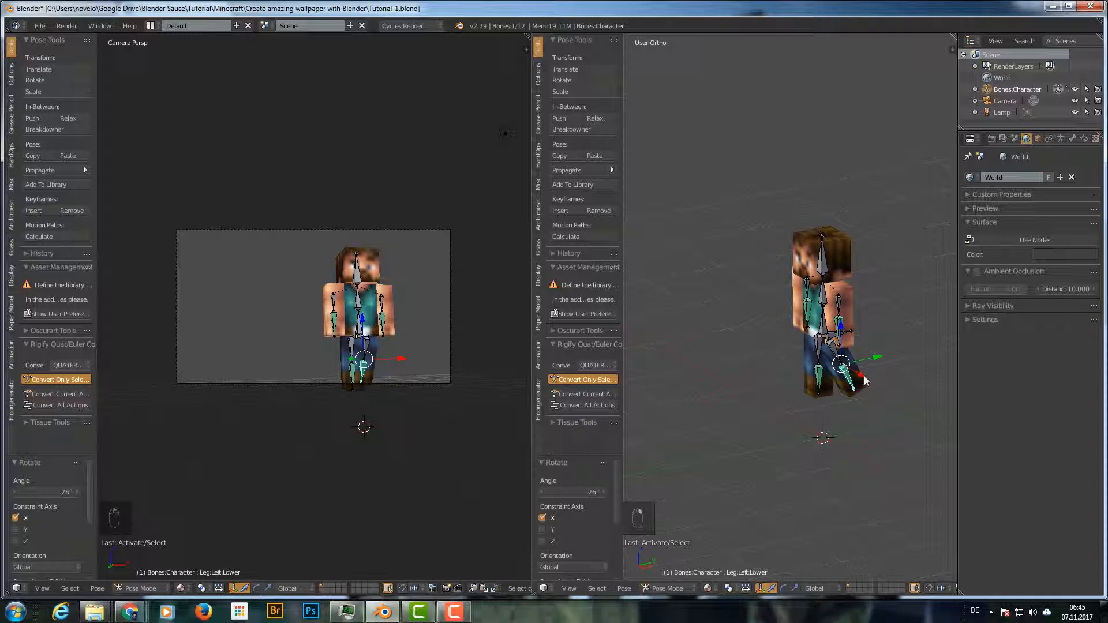
key("r")
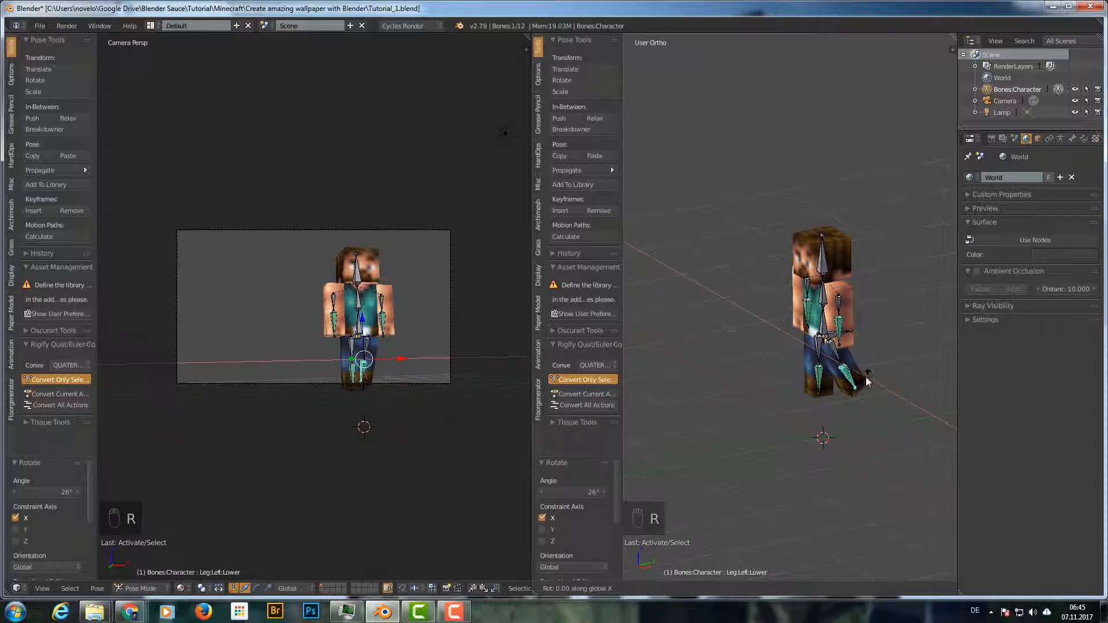
left_click(863, 375)
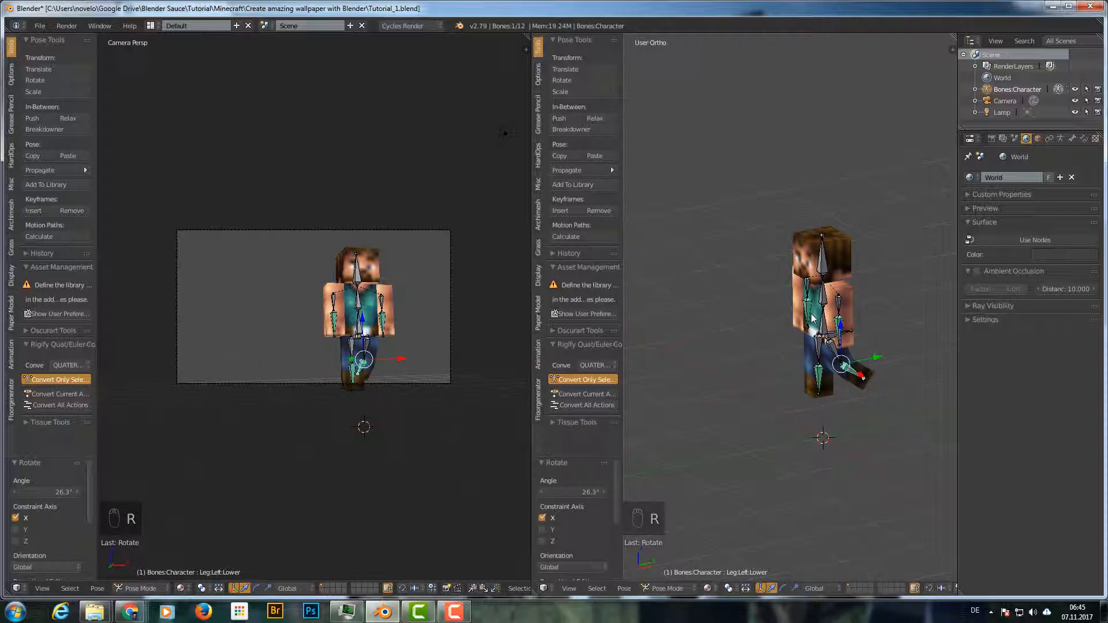
- Rotate the right upper leg bone about -19° around global X and bend the right lower leg backward about 34.5°
middle_click_drag(819, 323, 843, 349)
right_click(818, 350)
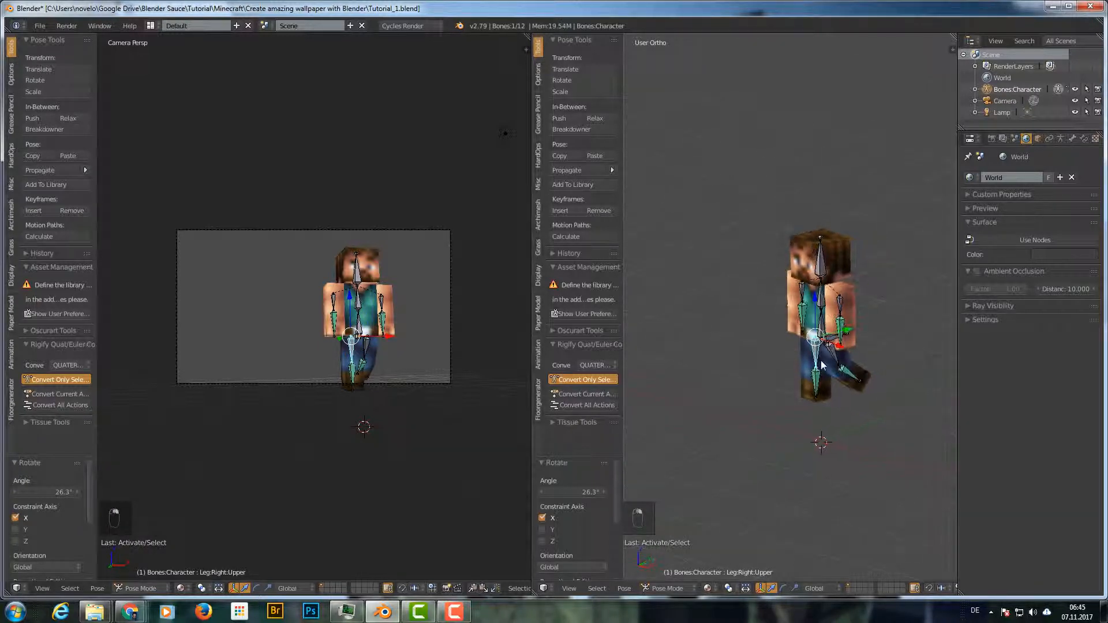
key("r")
key("x")
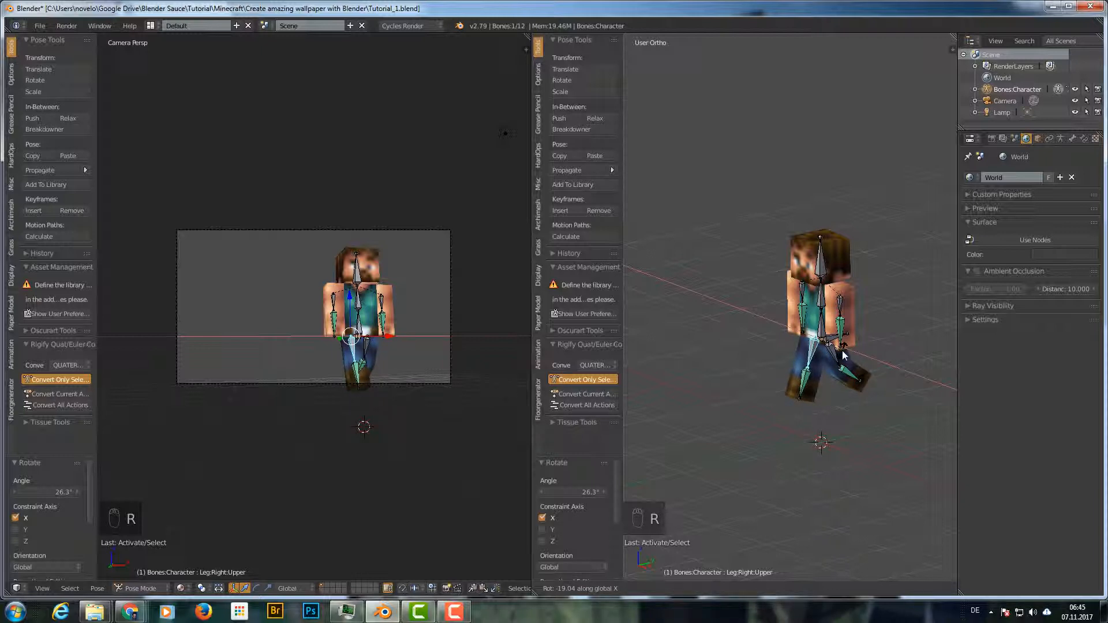
left_click(826, 383)
right_click(830, 392)
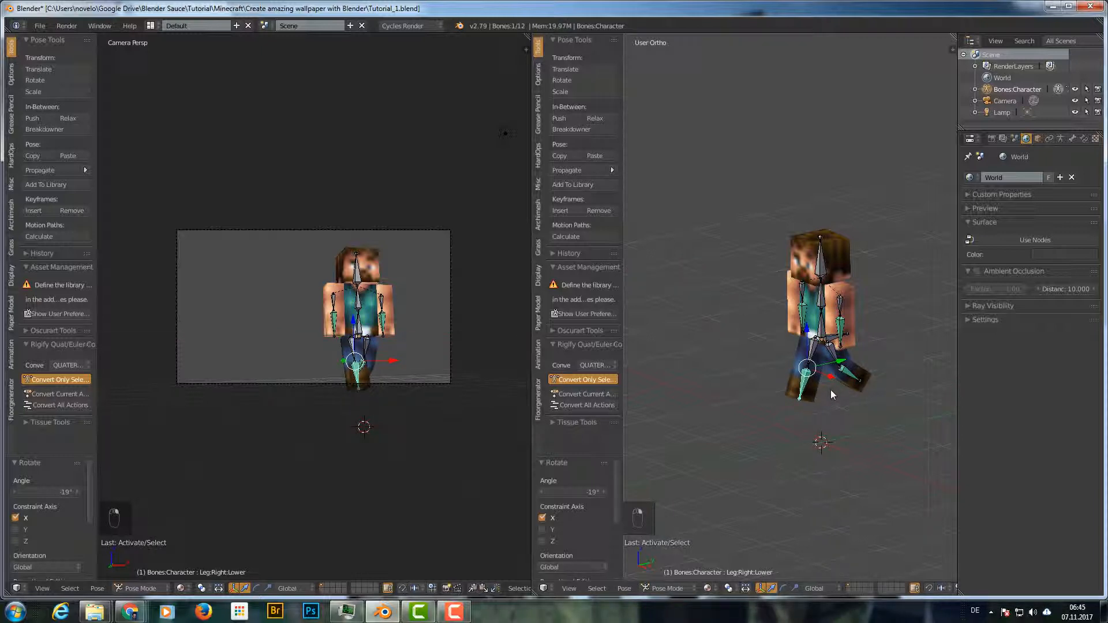
key("r")
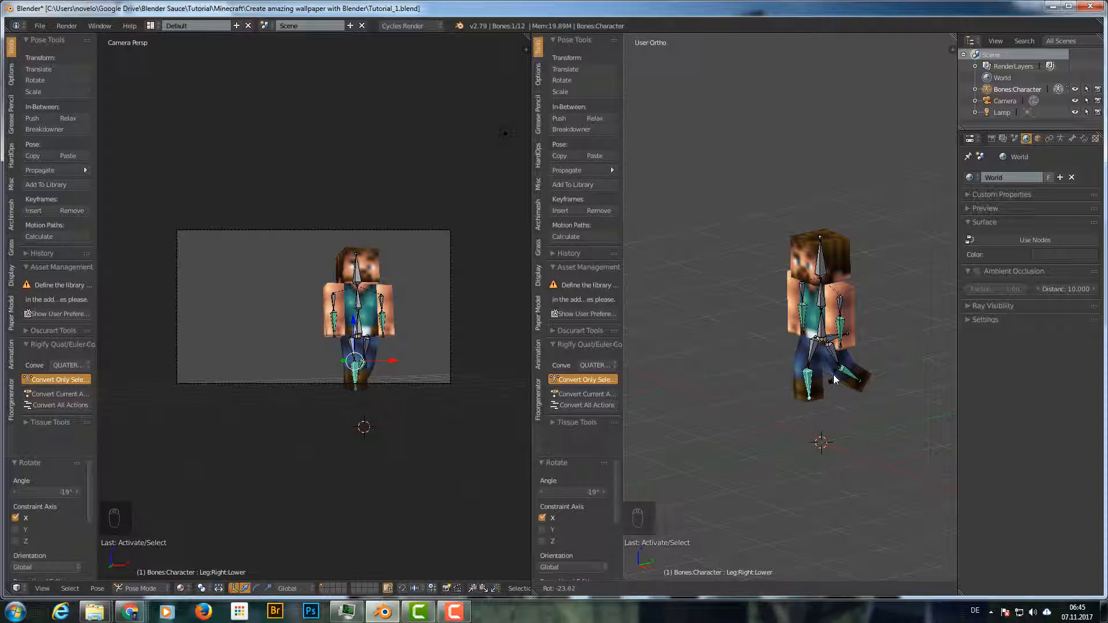
left_click(835, 377)
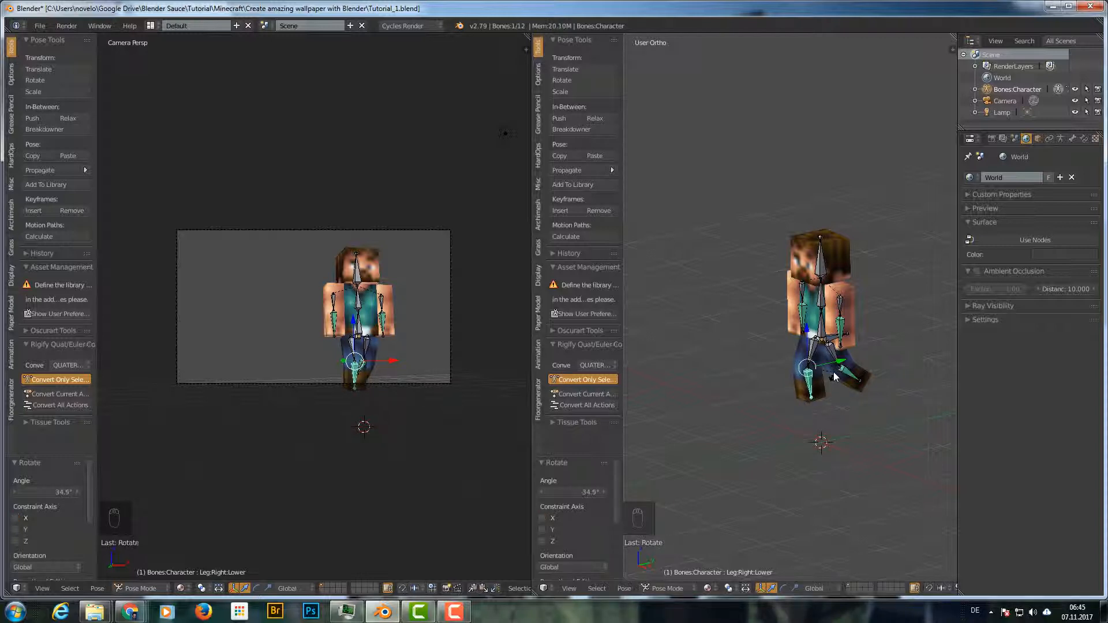
- Lean the body bone forward about 14.3° as seen from the character's side
mouse_move(865, 385)
middle_mouse_down()
mouse_move(813, 364)
mouse_move(869, 376)
middle_mouse_up()
right_click(822, 312)
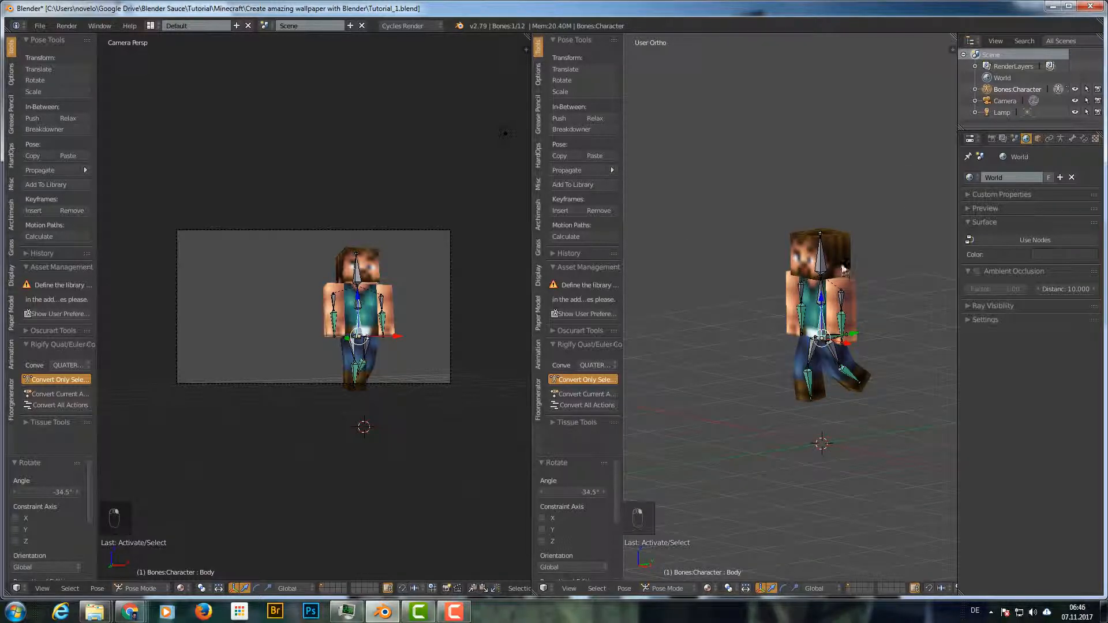
key("r")
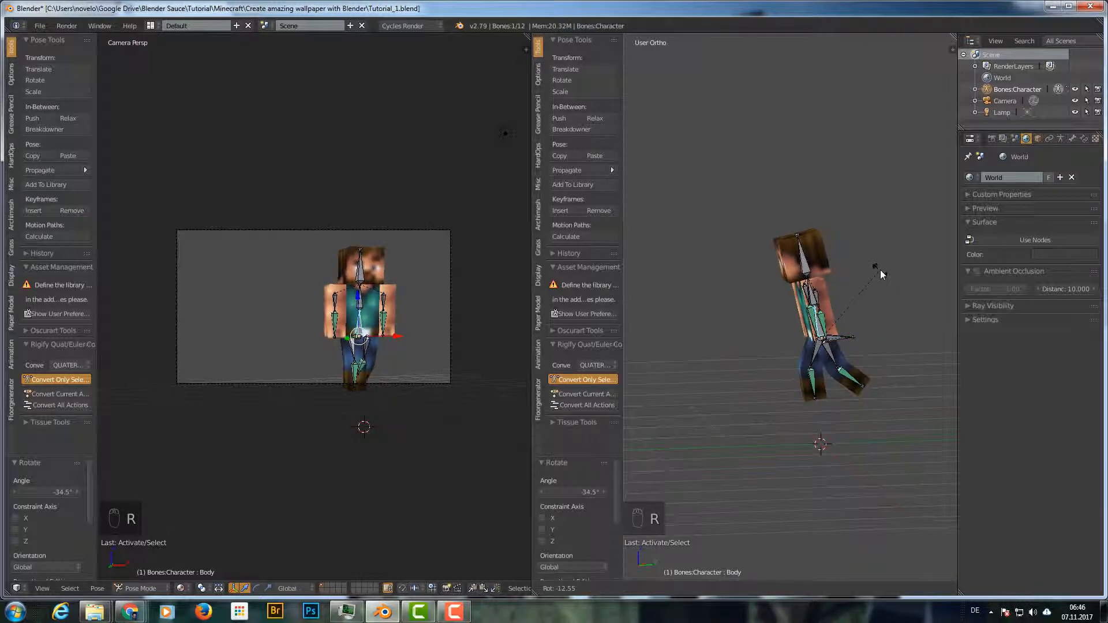
left_click(878, 268)
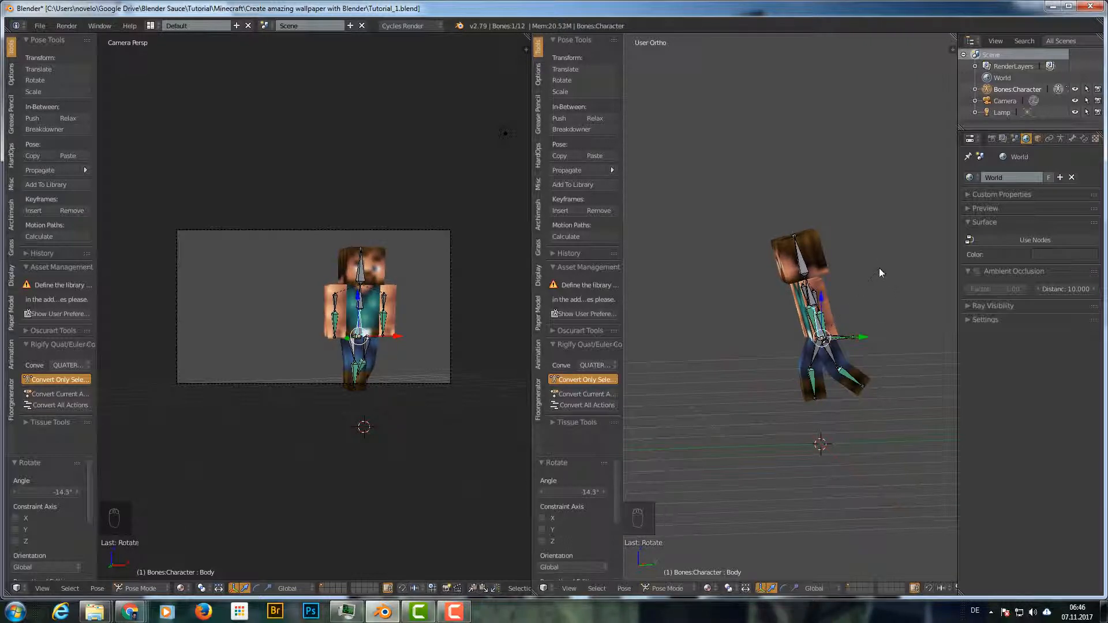
- Raise the right upper arm bone forward by rotating it about 63.9° around global X
middle_click_drag(838, 299, 881, 321)
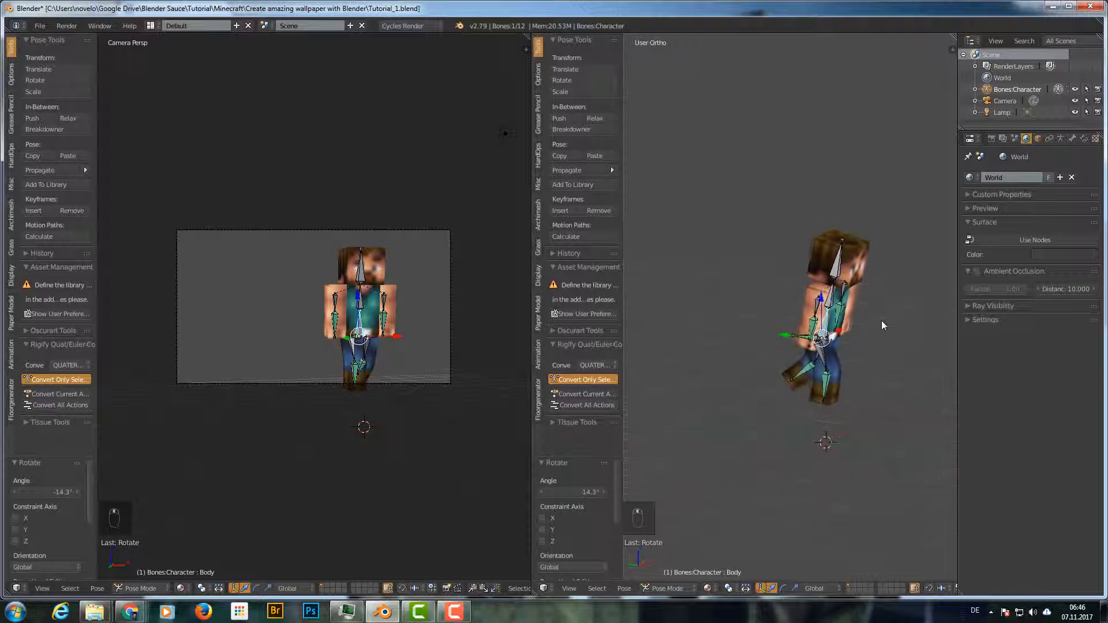
right_click(823, 309)
key("r")
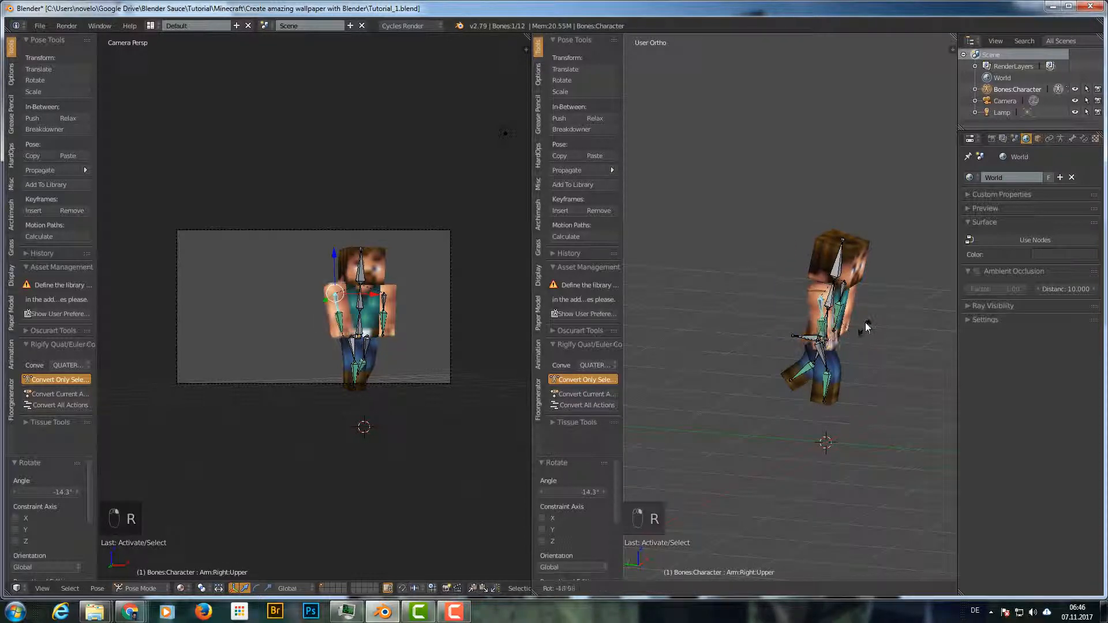
key("x")
left_click(864, 290)
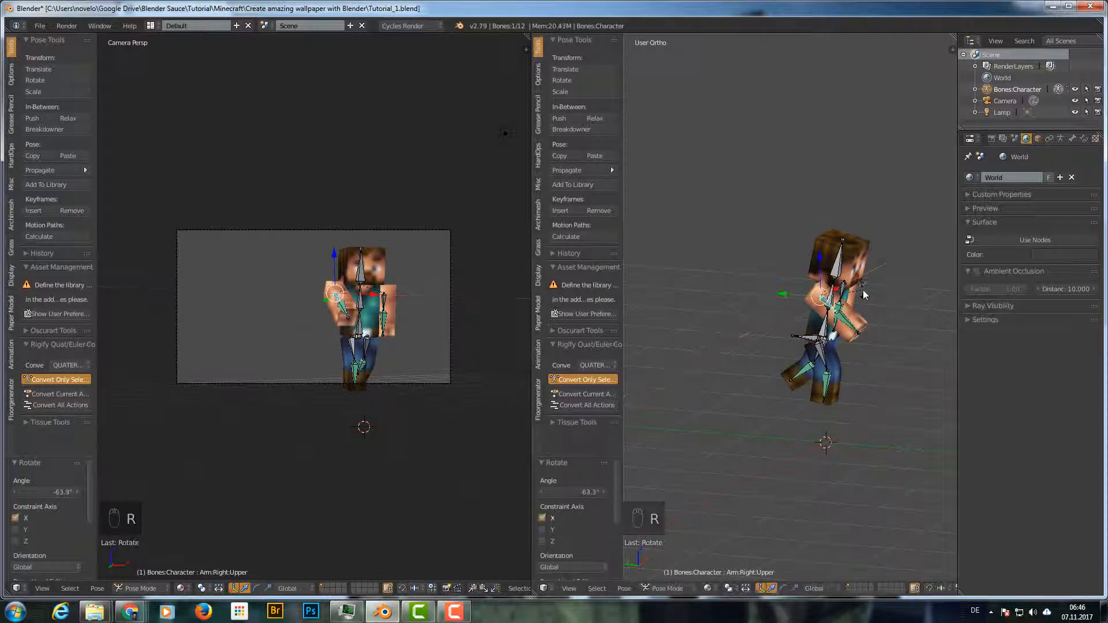
- Turn the right upper arm outward around global Z and rotate it about 16.7° in the side view
middle_click_drag(864, 290, 888, 308)
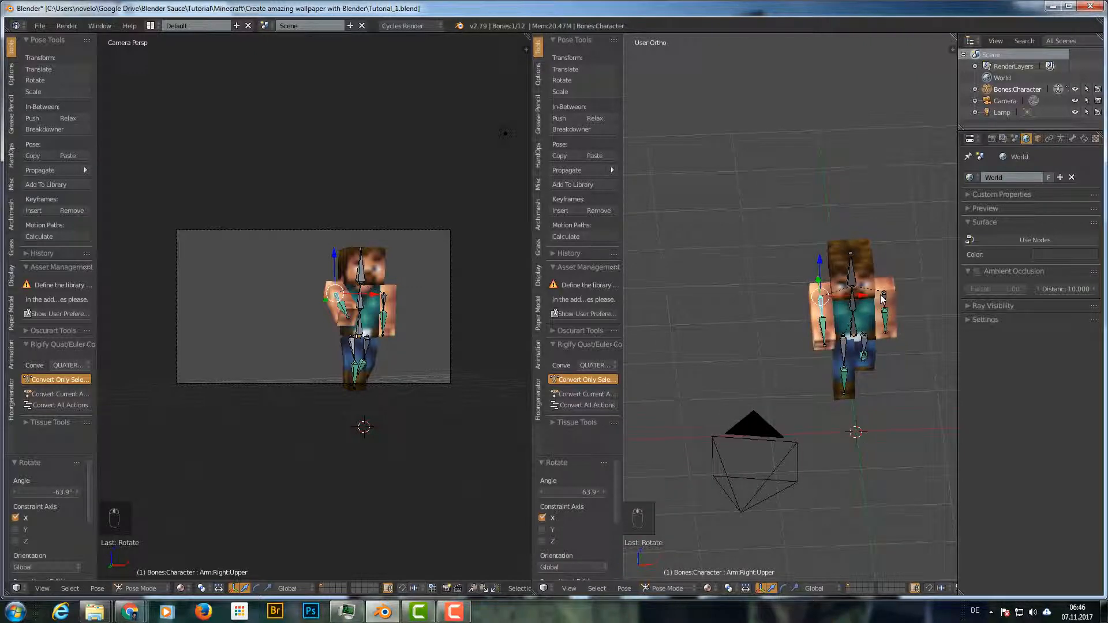
key("r")
key("z")
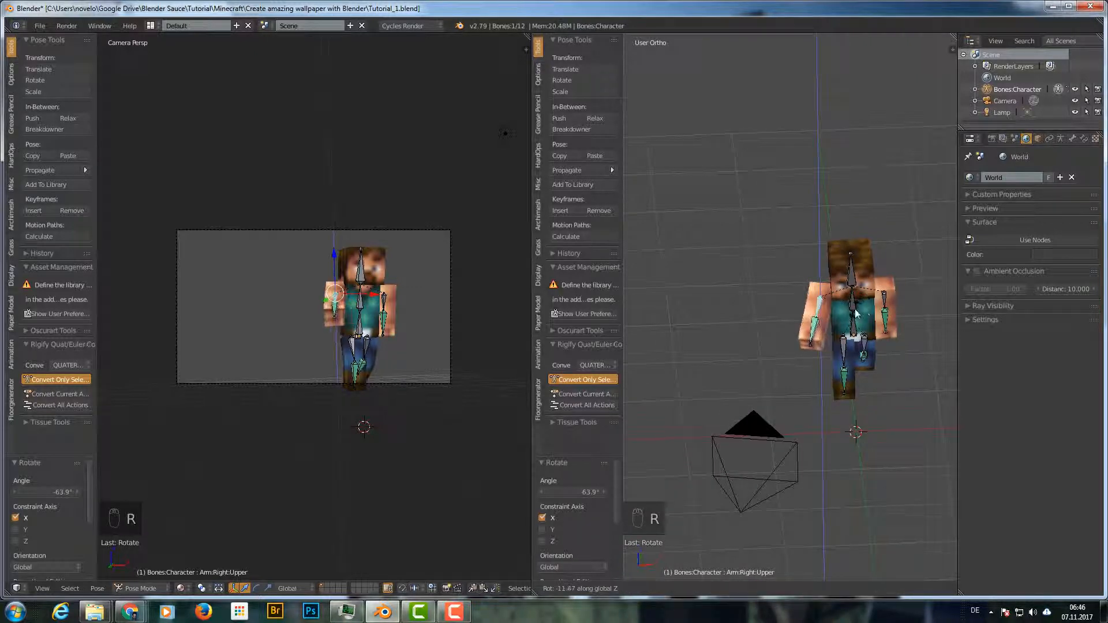
left_click(865, 331)
mouse_move(866, 332)
middle_mouse_down()
mouse_move(880, 344)
mouse_move(940, 317)
mouse_move(853, 354)
mouse_move(846, 339)
middle_mouse_up()
key("r")
left_click(888, 312)
- Bend the right lower arm bone forward and up about 34.4° in the side view
right_click(837, 326)
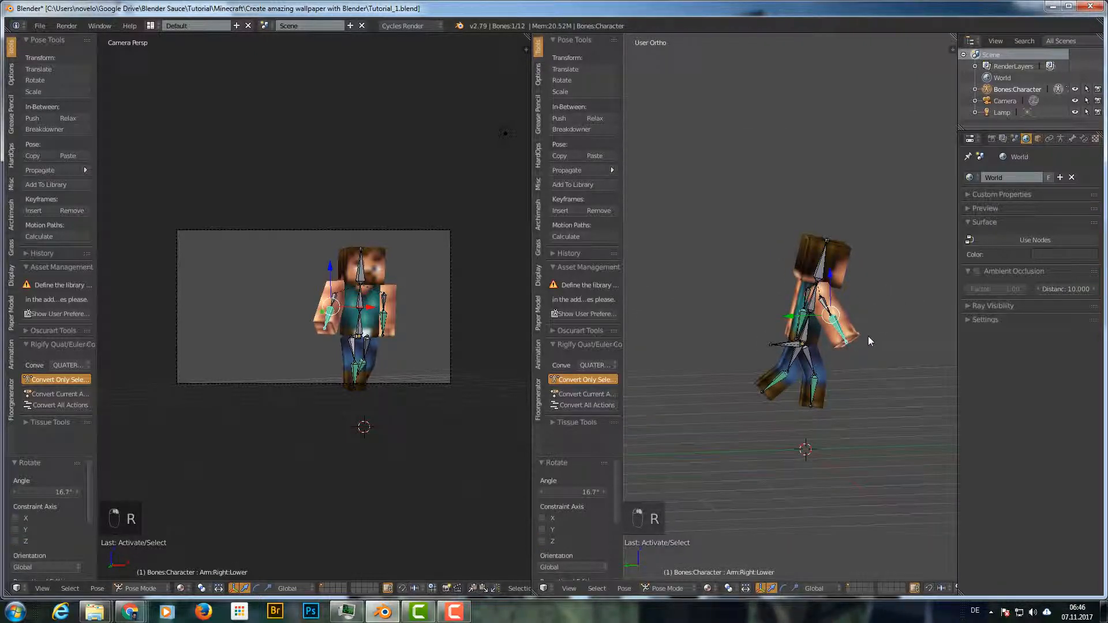
key("r")
left_click(869, 310)
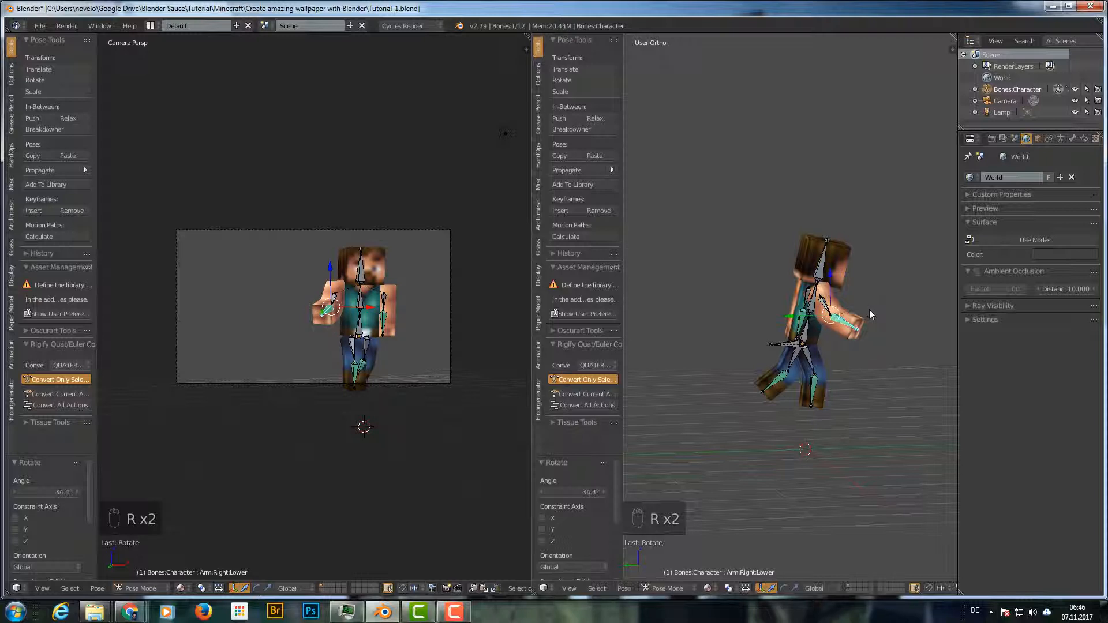
- Turn the head bone about -21.3° around global Z and tilt it about 13.6° in the view
middle_click_drag(870, 310, 780, 331)
right_click(859, 267)
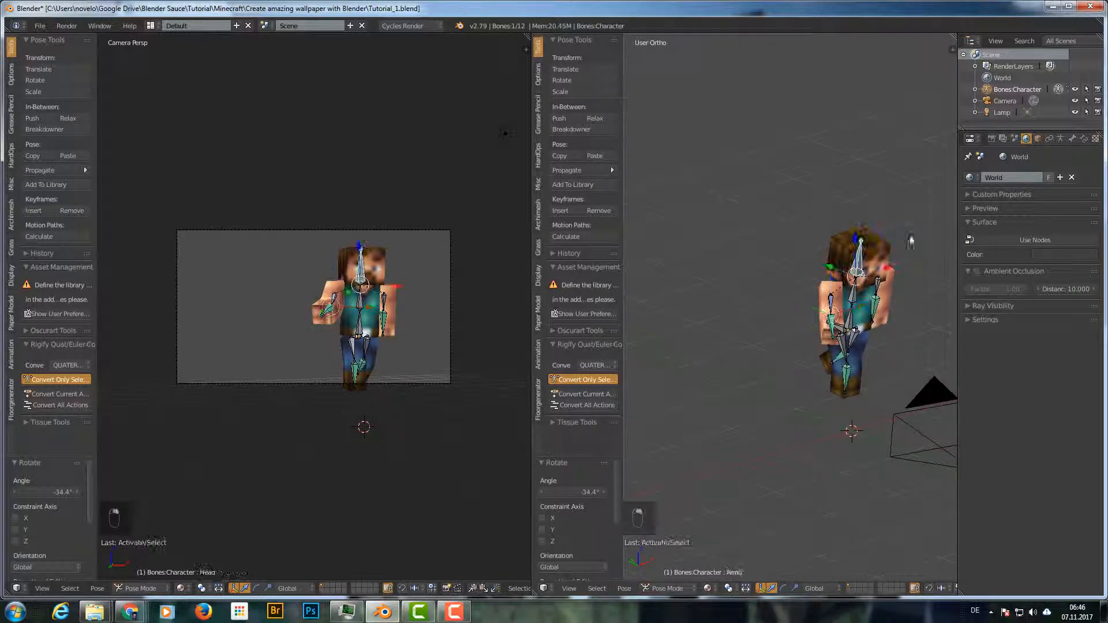
key("r")
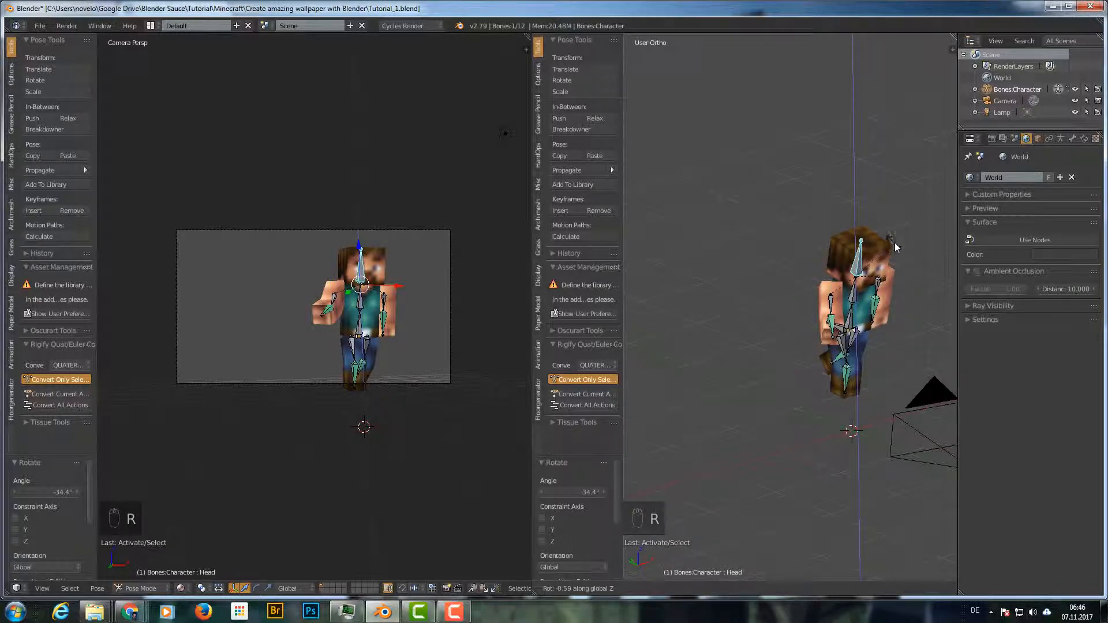
left_click(876, 274)
key("r")
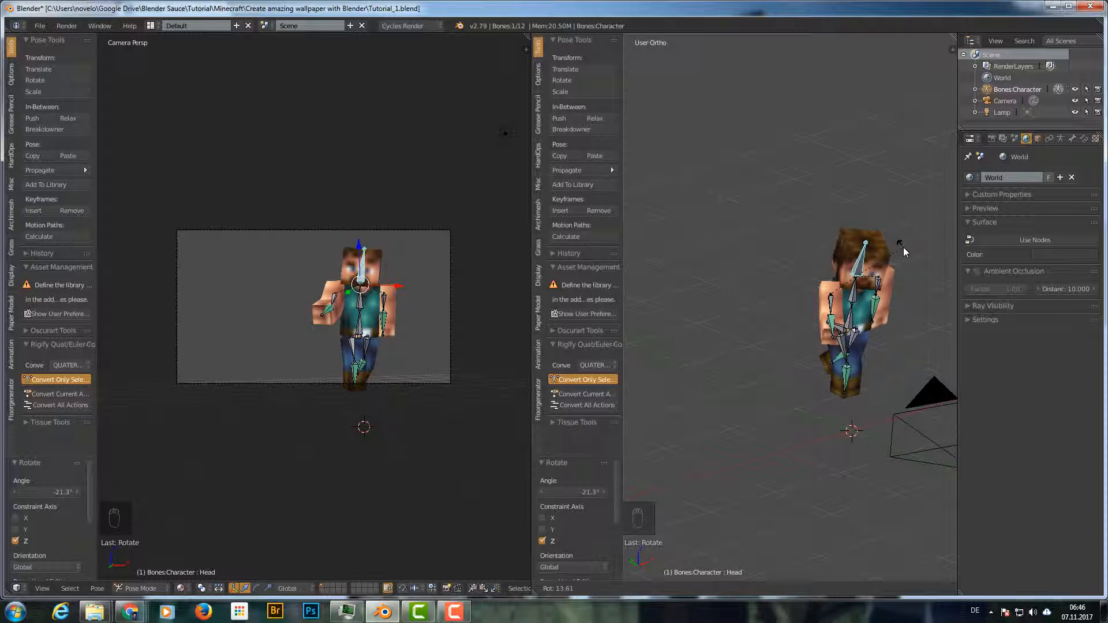
left_click(902, 247)
- Rotate the left upper arm bone by -40° around global X
middle_click_drag(903, 298, 860, 297)
right_click(884, 299)
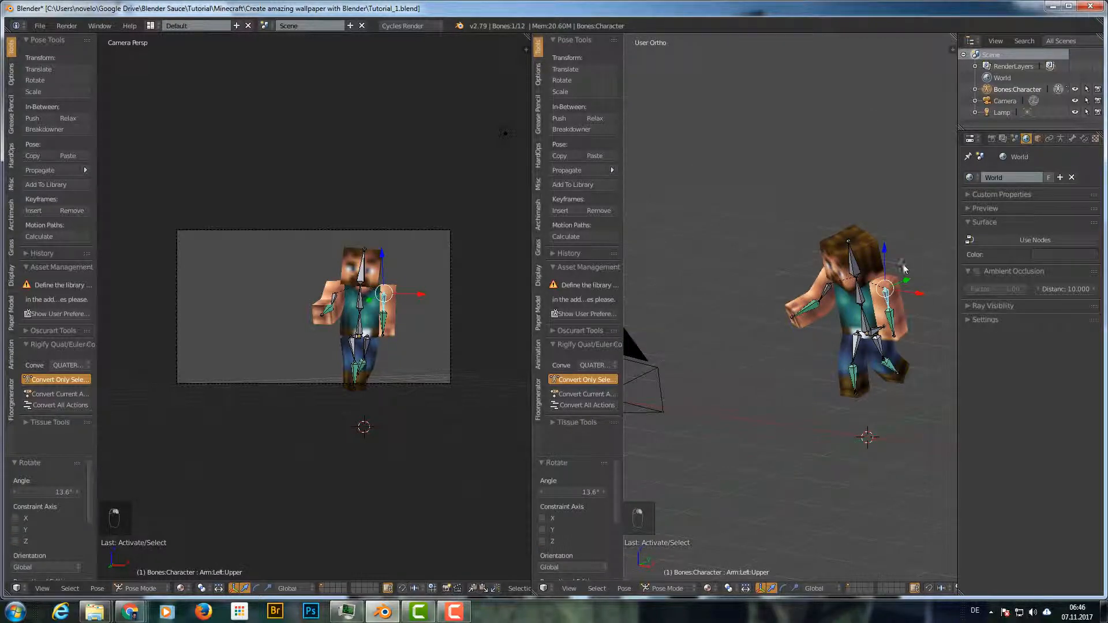
middle_click_drag(904, 266, 889, 270)
key("r")
key("x")
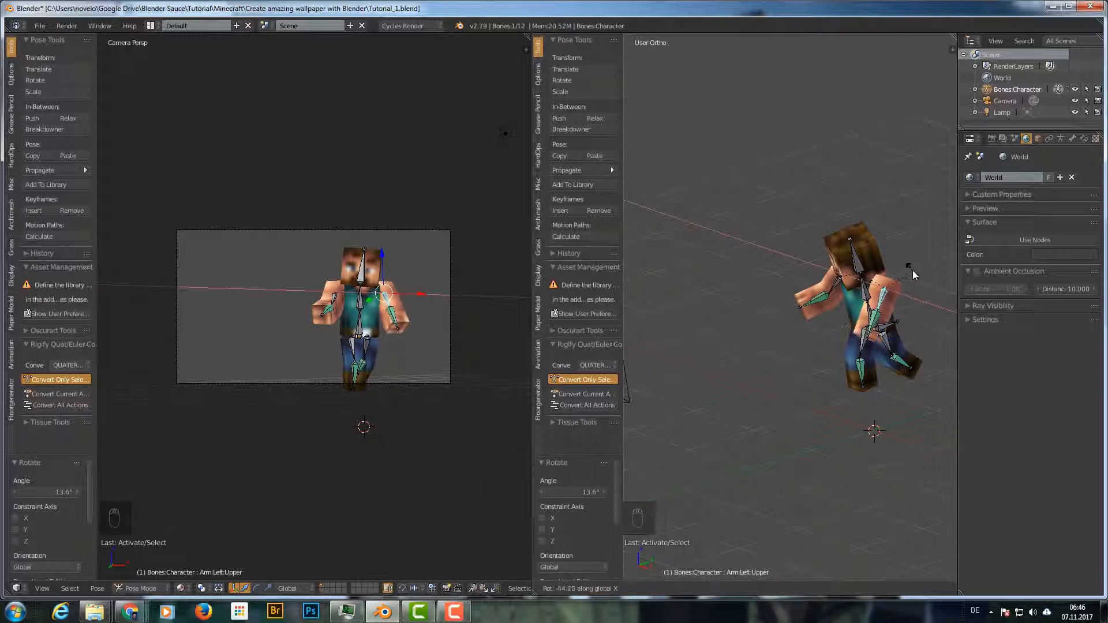
type("-40")
key("Return")
- Rotate the left lower arm bone about 22.9° in the view and check the pose from several angles
right_click(880, 322)
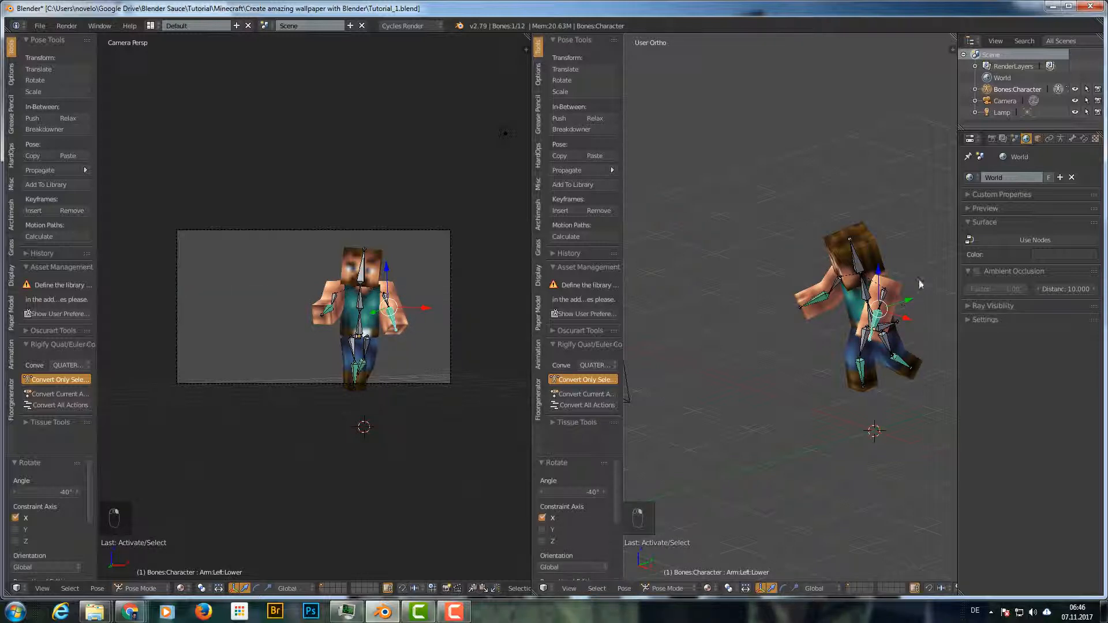
key("r")
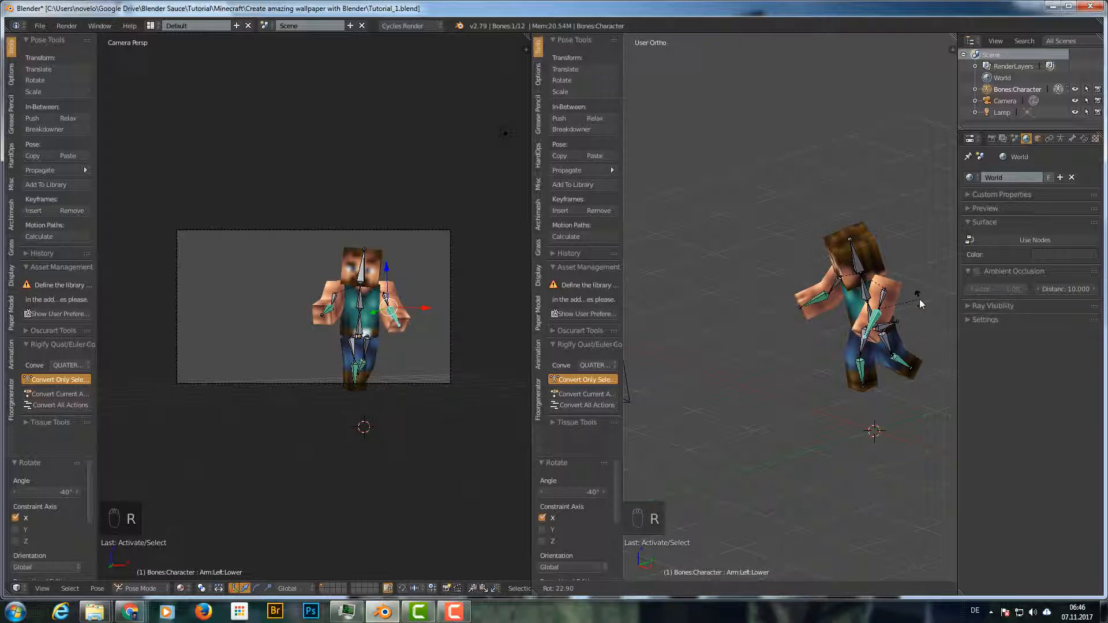
left_click(920, 299)
middle_click_drag(920, 299, 795, 321)
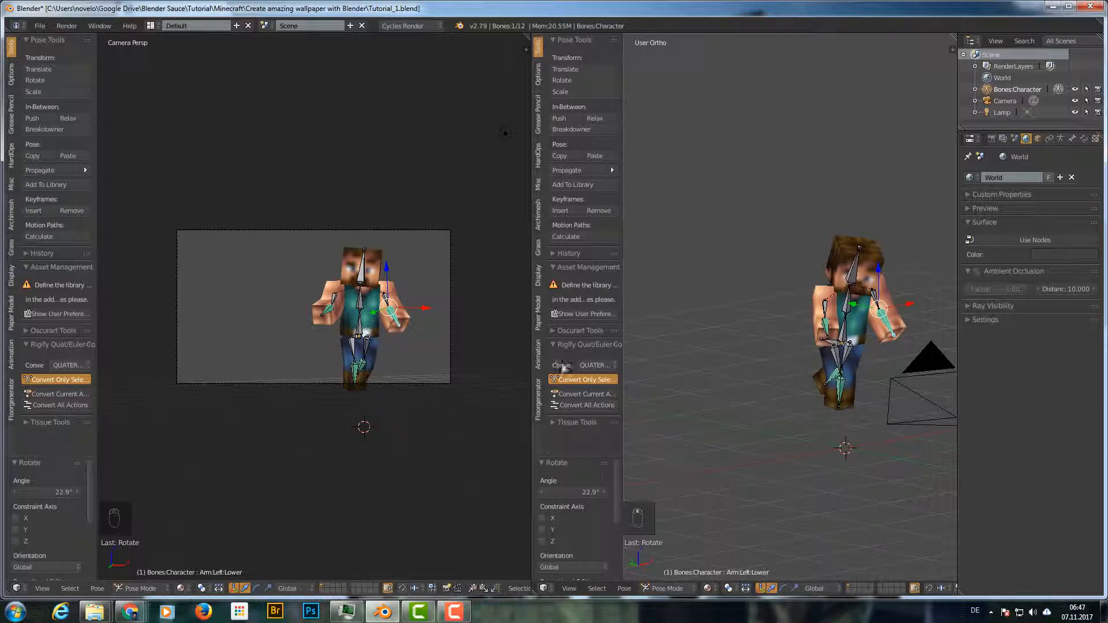
middle_click_drag(854, 329, 796, 324)
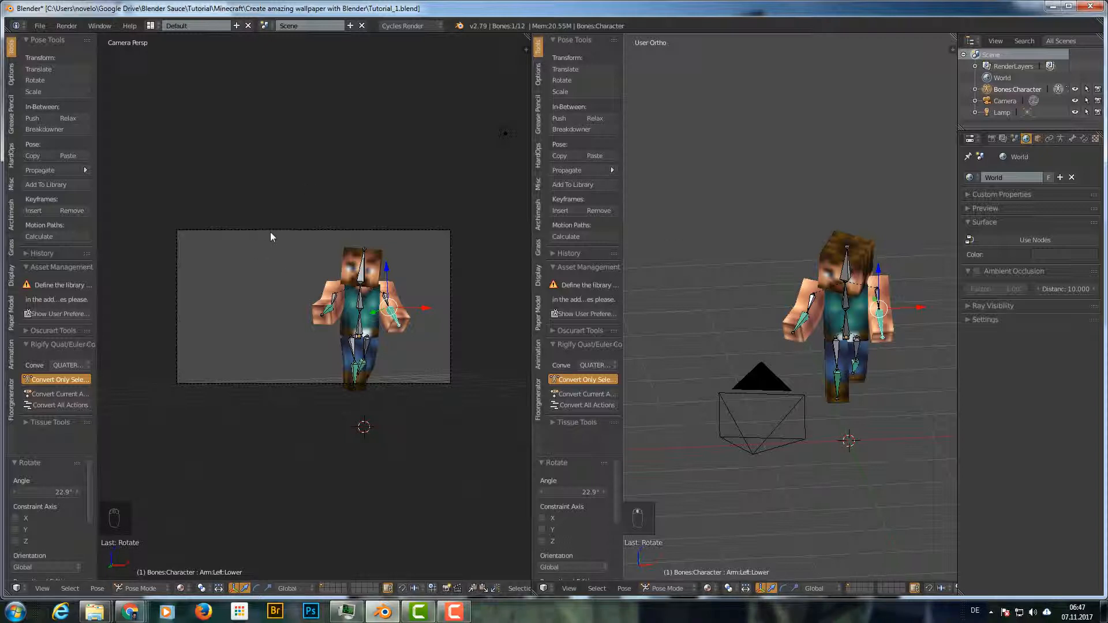
- Append the Sword:Iron object from the Object data of Minecraft_Item_Rig.blend
left_click(40, 26)
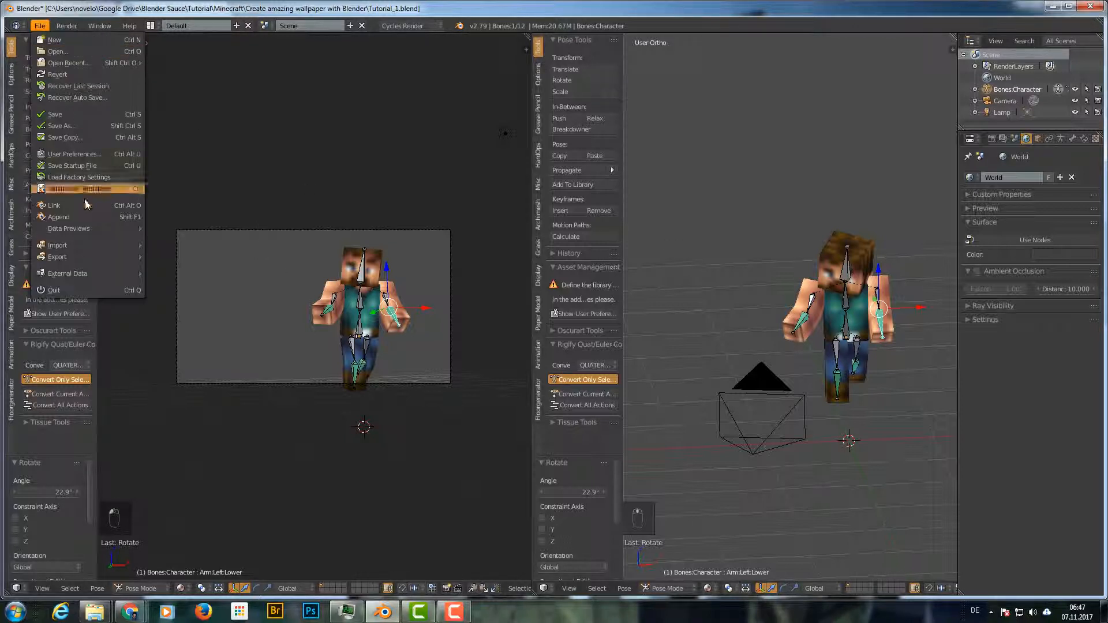
left_click(84, 217)
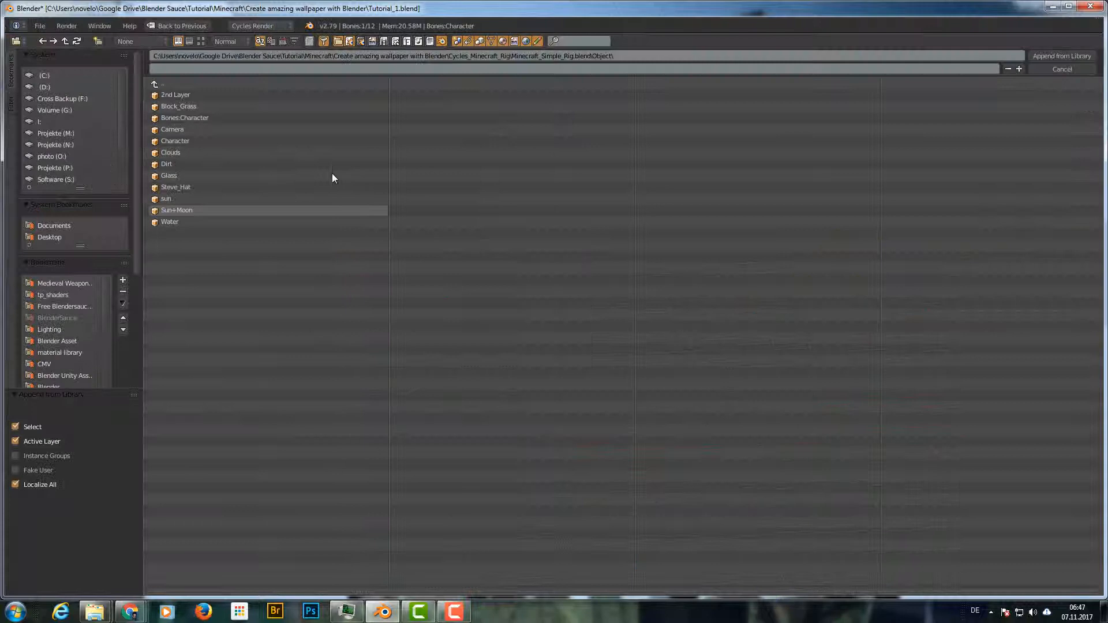
left_click(213, 84)
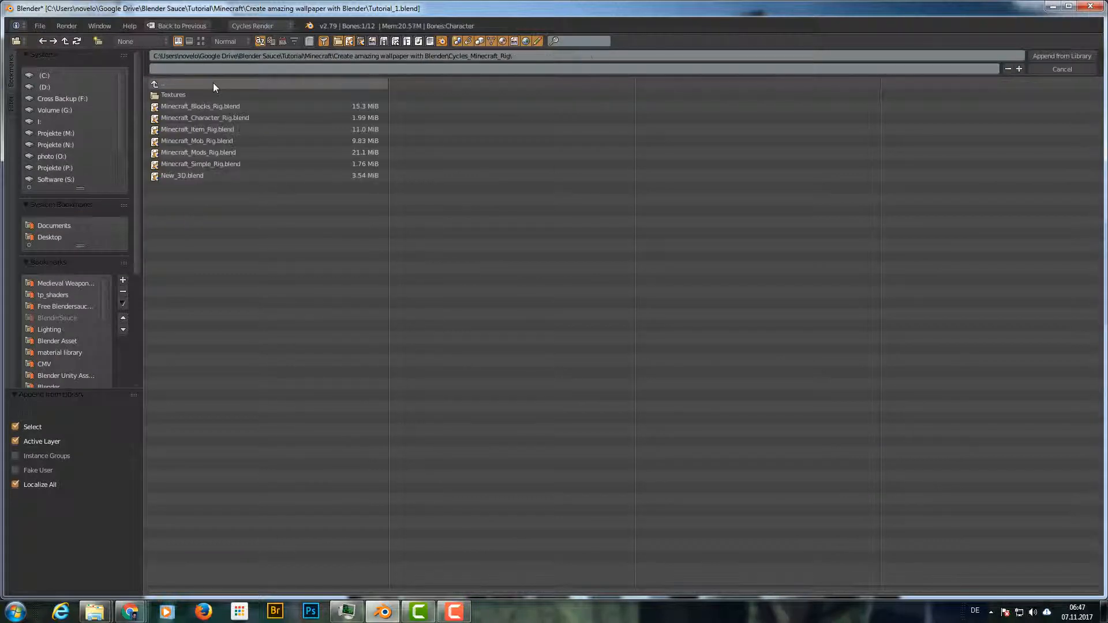
double_click(209, 130)
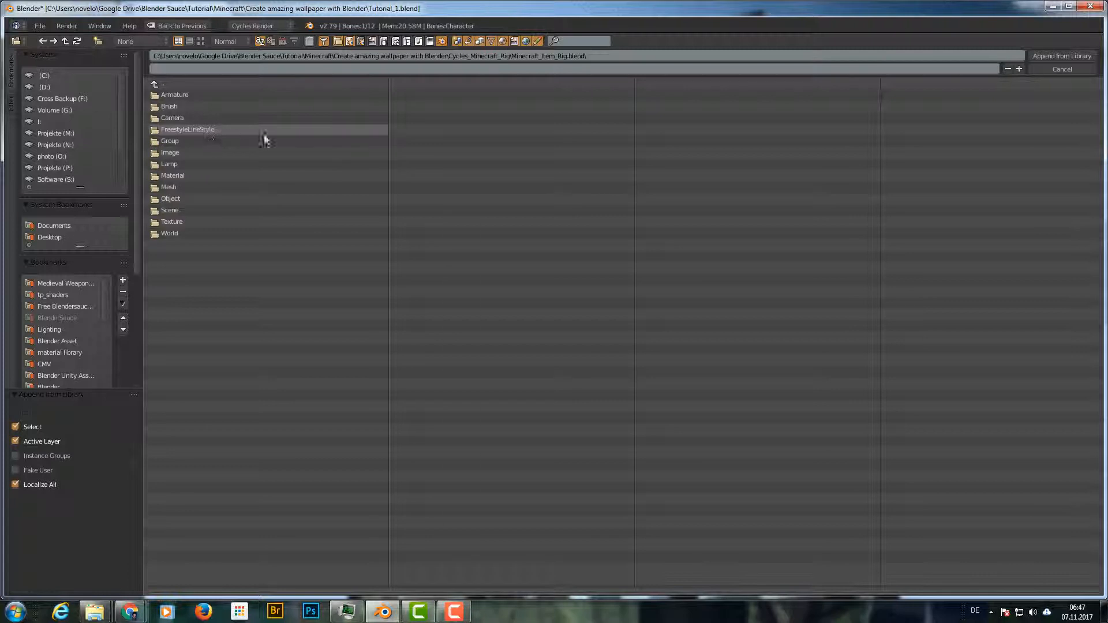
left_click(176, 199)
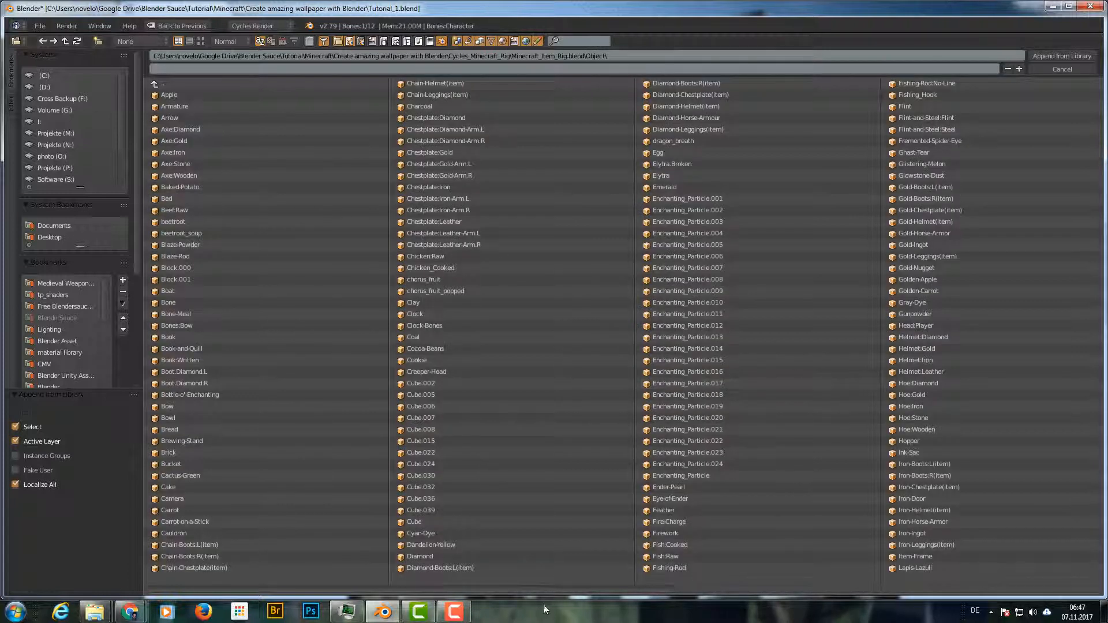
left_click_drag(397, 588, 790, 570)
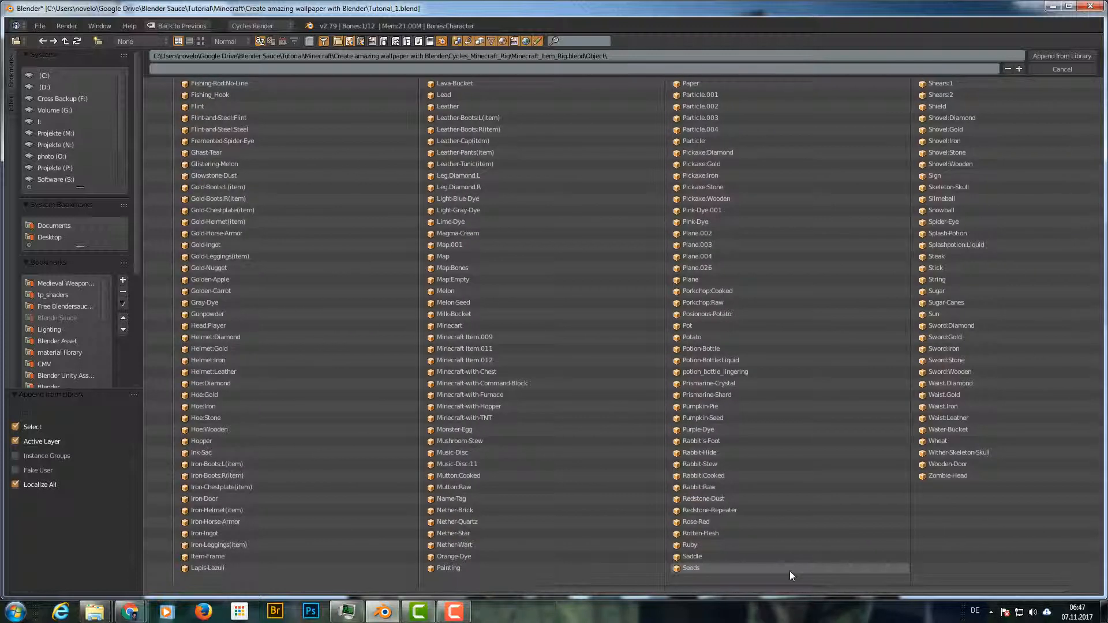
left_click(944, 349)
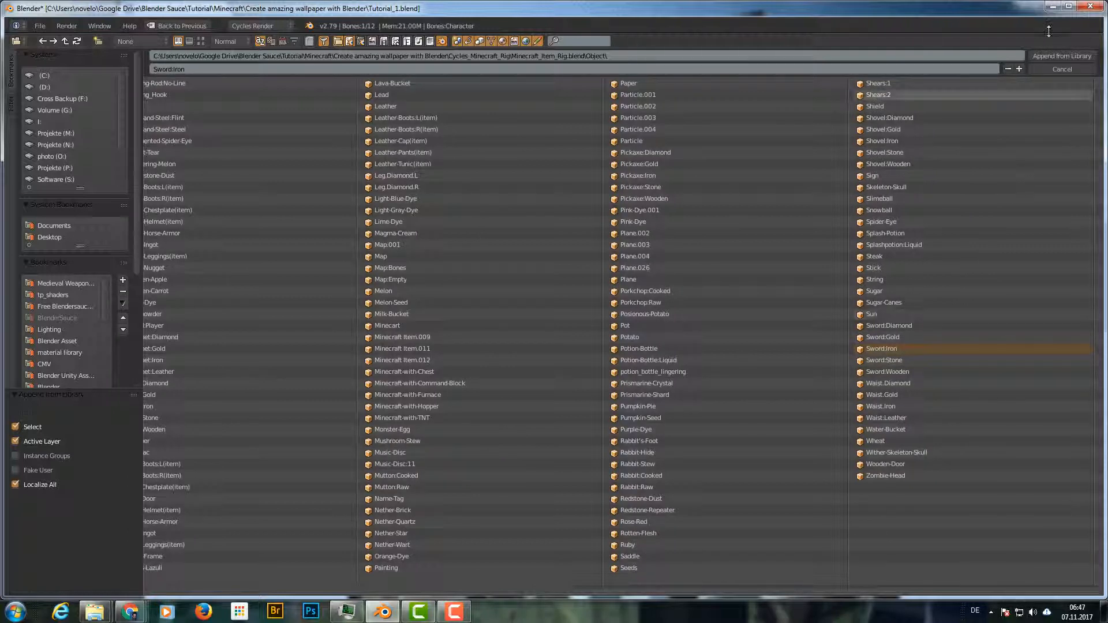
left_click(1054, 56)
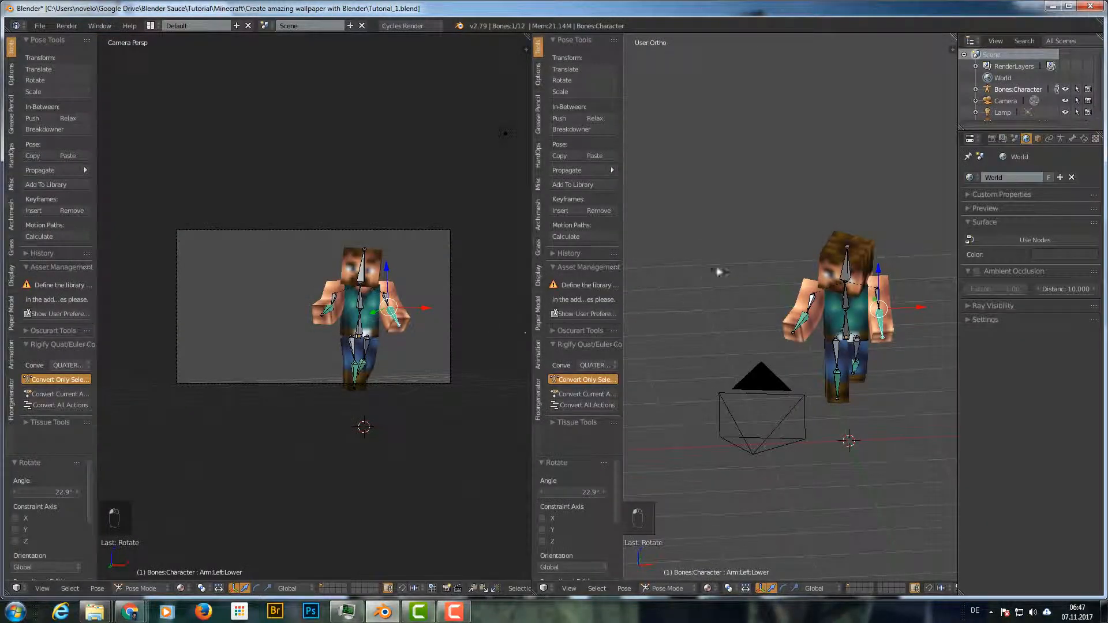
- Move the appended iron sword about 4.467 along global X toward the character
scroll(676, 314, "down", 5)
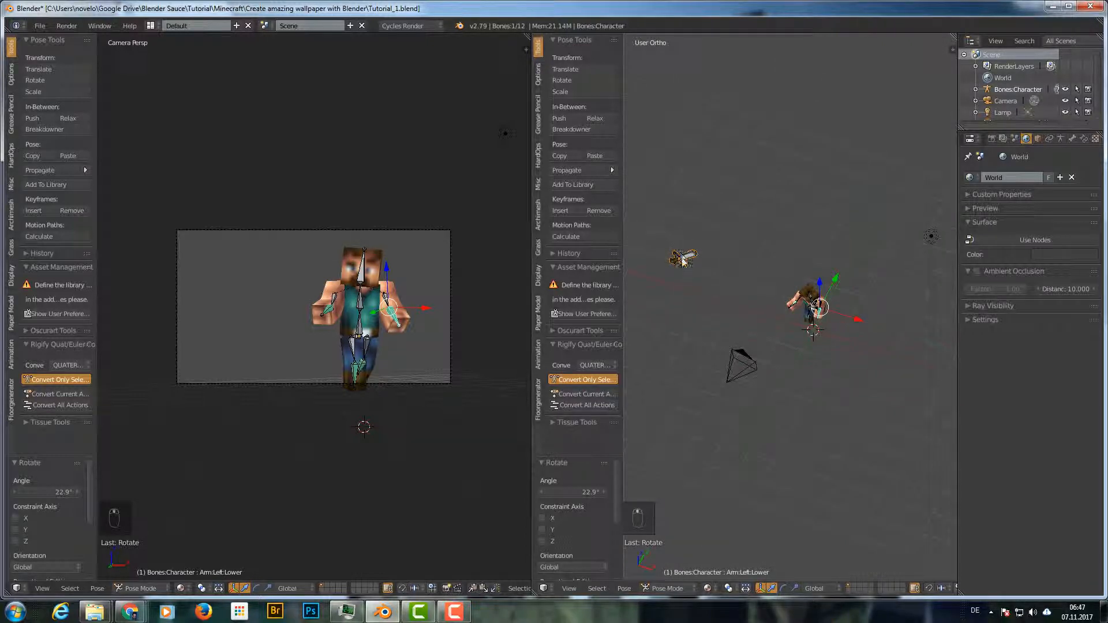
right_click(683, 260)
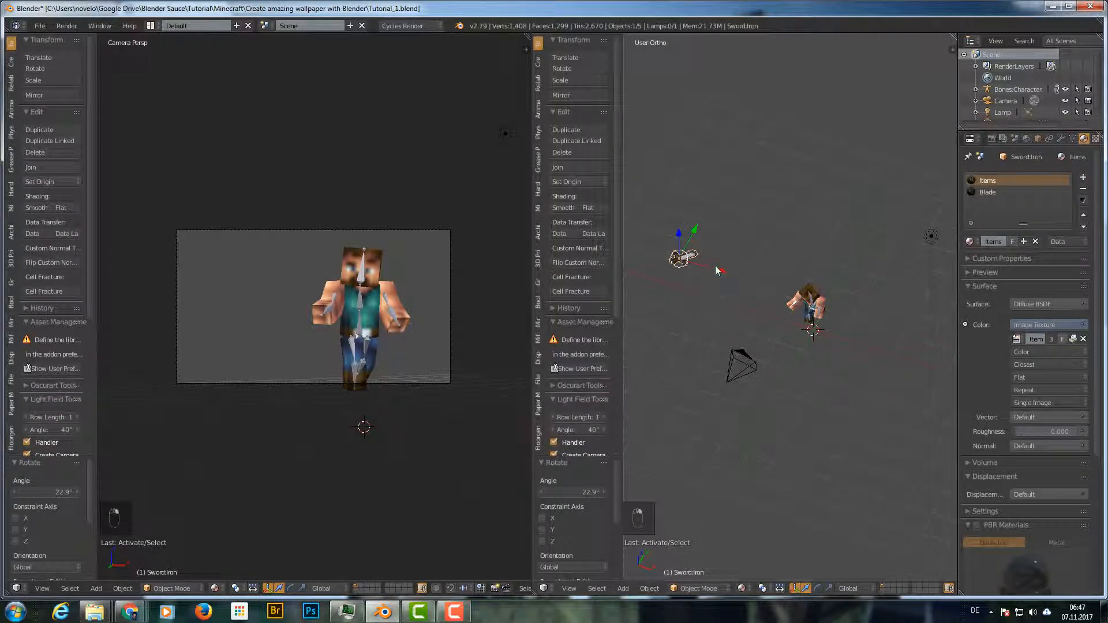
key("g")
key("x")
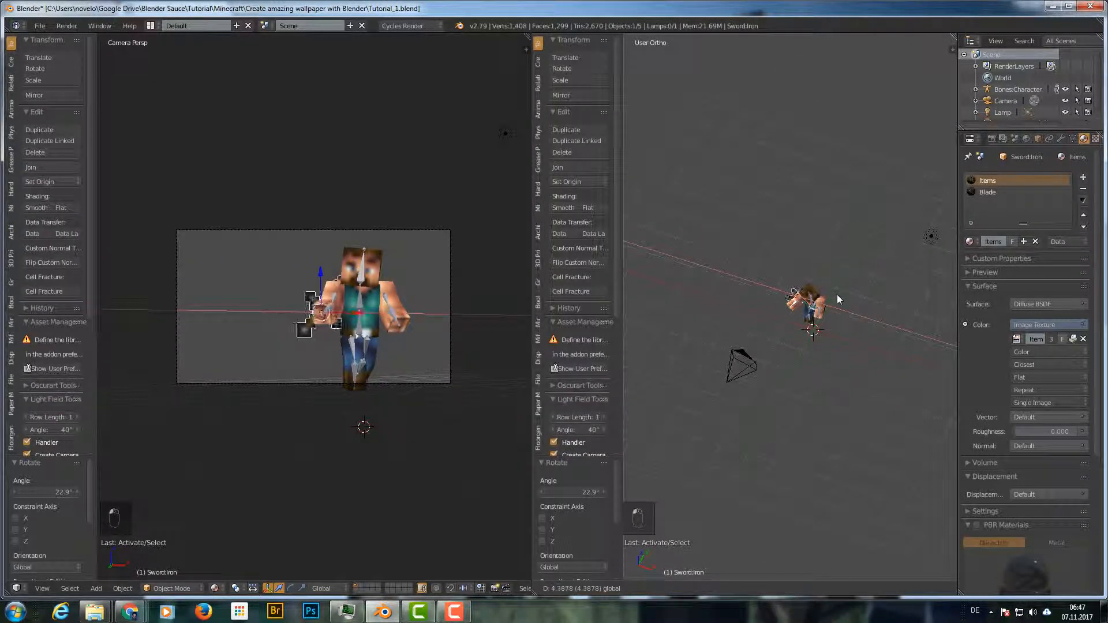
left_click(837, 295)
middle_click_drag(836, 293, 901, 332)
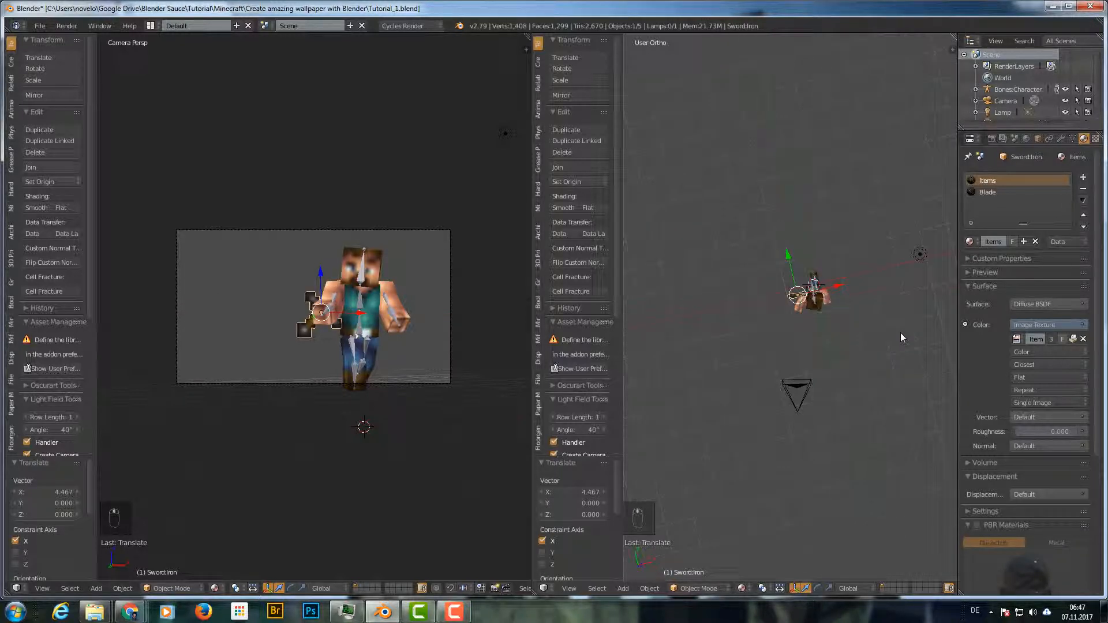
- In the top view, shift the sword by about X 0.120 and Y -0.481, and rotate it -120° around global Z
key("KP_7")
key("g")
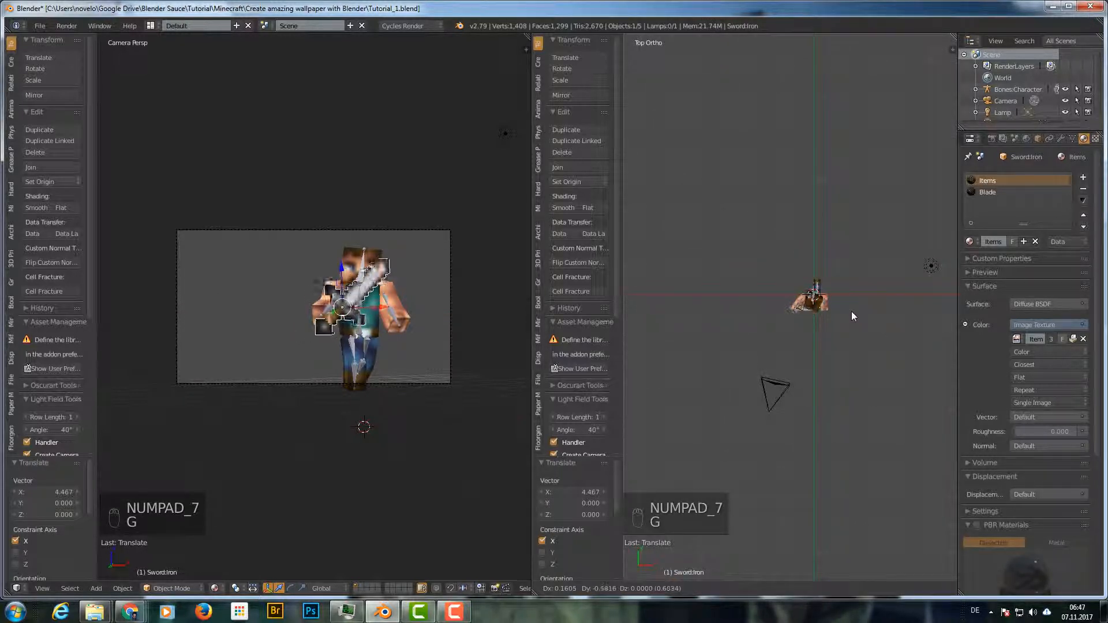
left_click(852, 313)
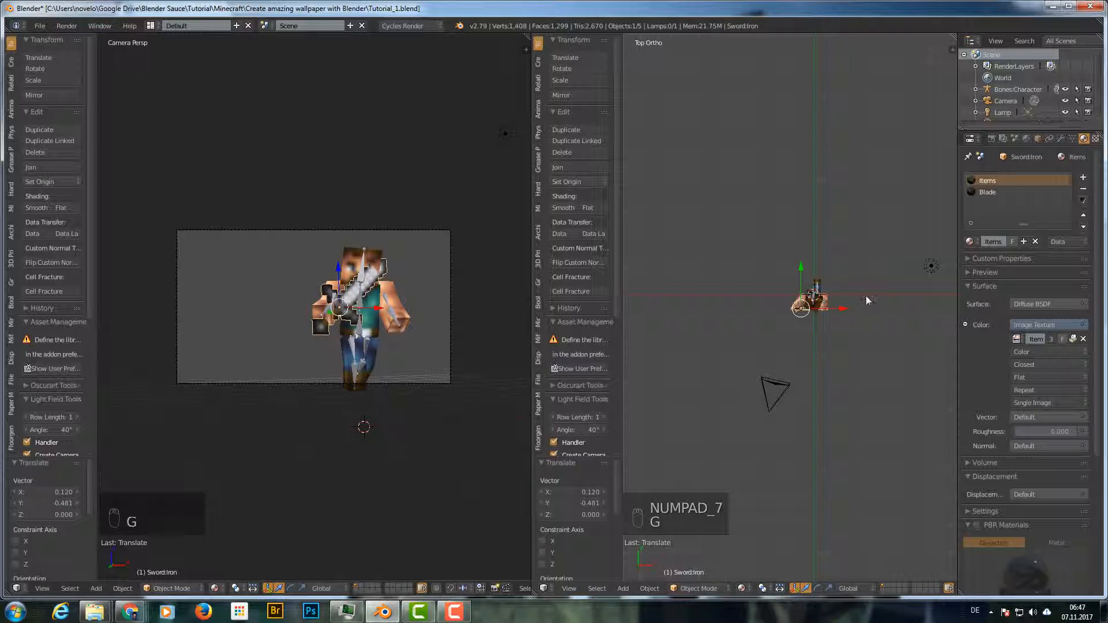
key("r")
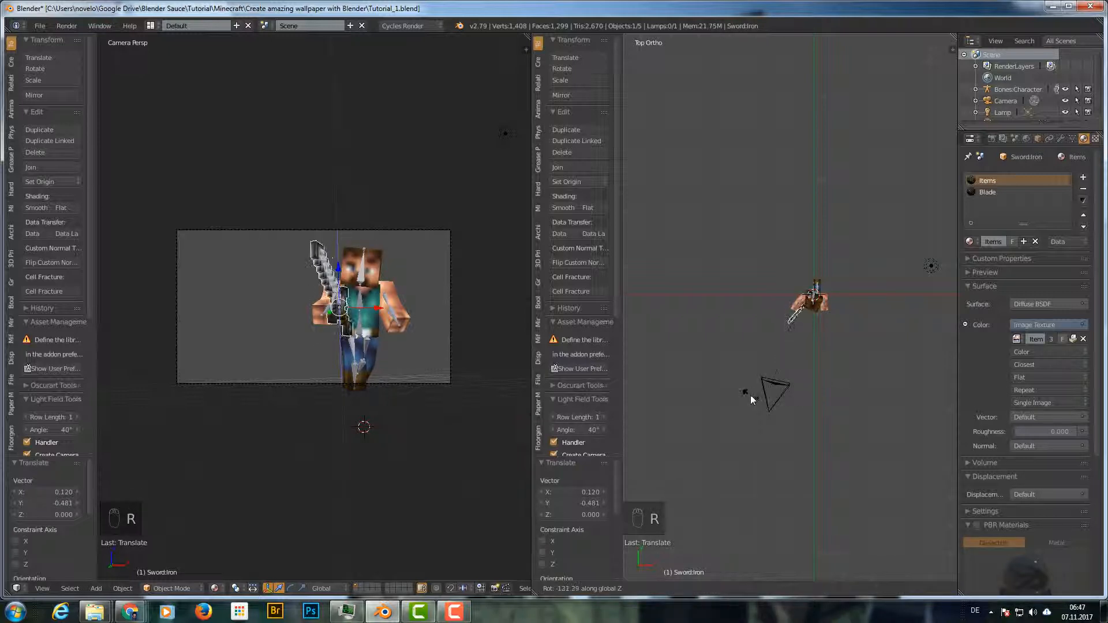
left_click(778, 390)
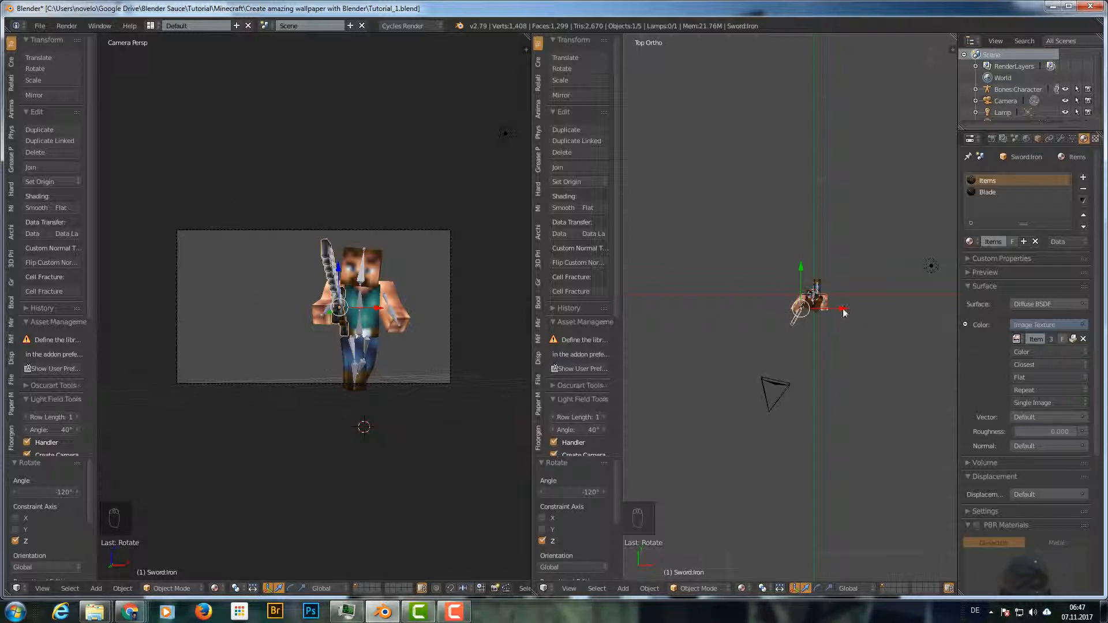
- Align the sword with the character's right hand using single-axis moves: X by about -0.241, upward along Z, and finally Y by about -0.204
left_click_drag(843, 312, 836, 310)
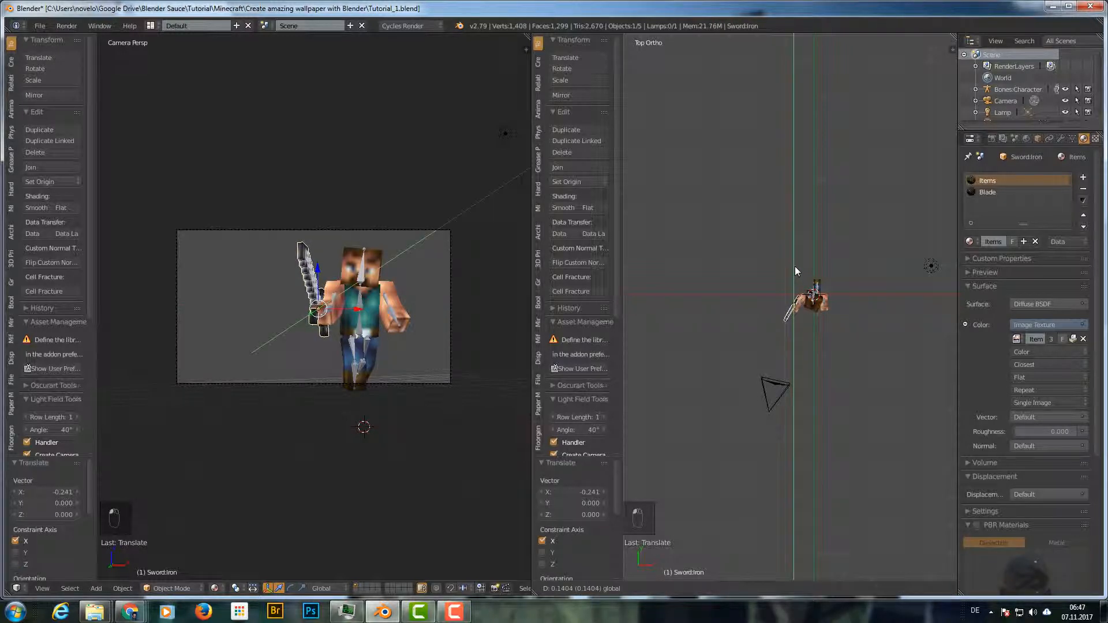
left_click_drag(795, 268, 836, 302)
middle_click_drag(819, 372, 792, 265)
left_click_drag(794, 269, 830, 287)
middle_click_drag(830, 287, 840, 303)
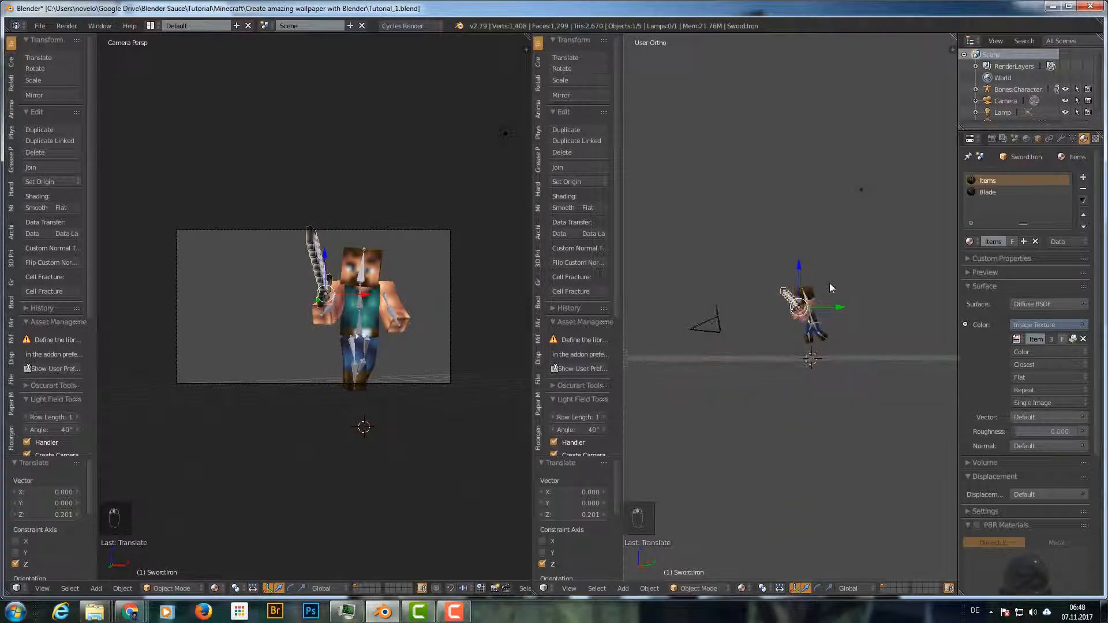
left_click_drag(839, 302, 834, 303)
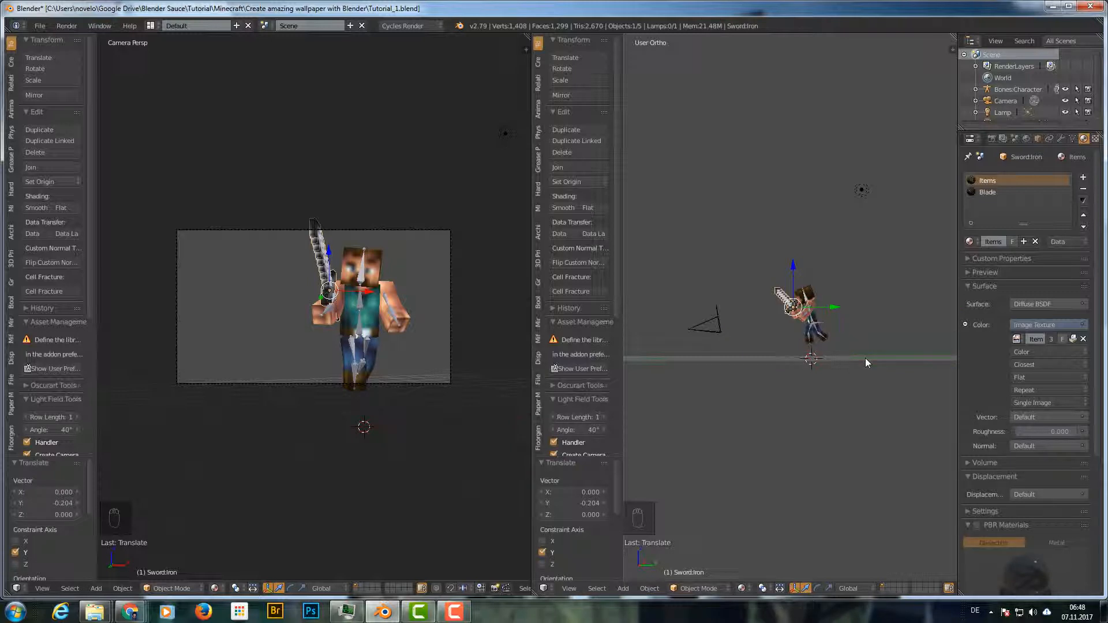
- Scale the sword to about 0.783 and move it by about X -0.130, Y -0.053, Z -0.020 onto the right hand
key("s")
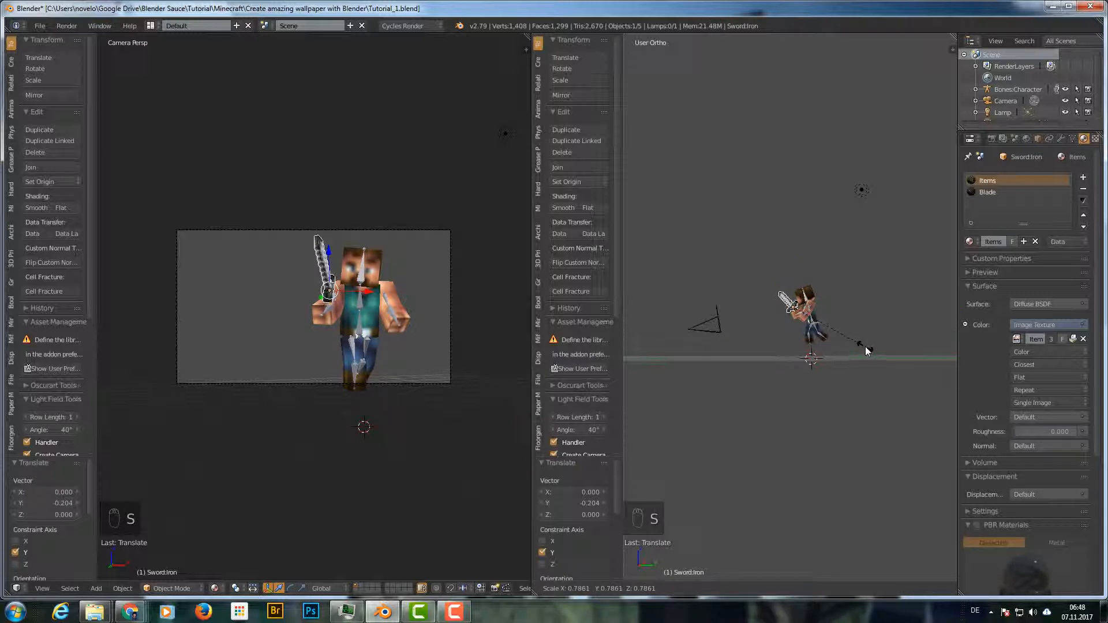
left_click(869, 348)
middle_click_drag(871, 348, 955, 461)
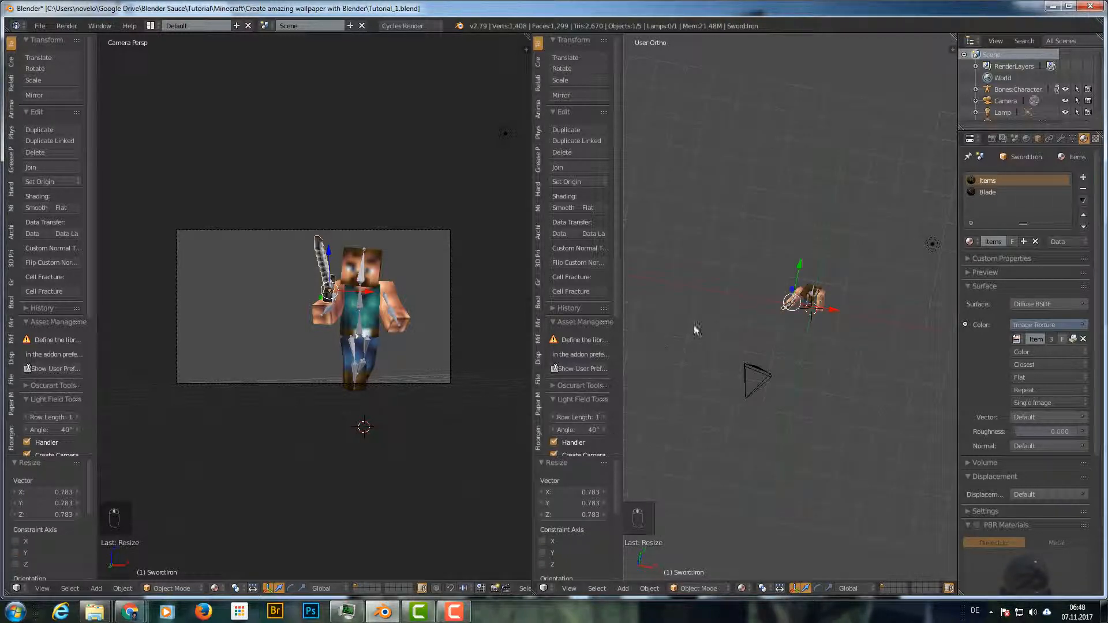
middle_click_drag(696, 328, 749, 331)
scroll(762, 321, "up", 4)
scroll(762, 320, "up", 3)
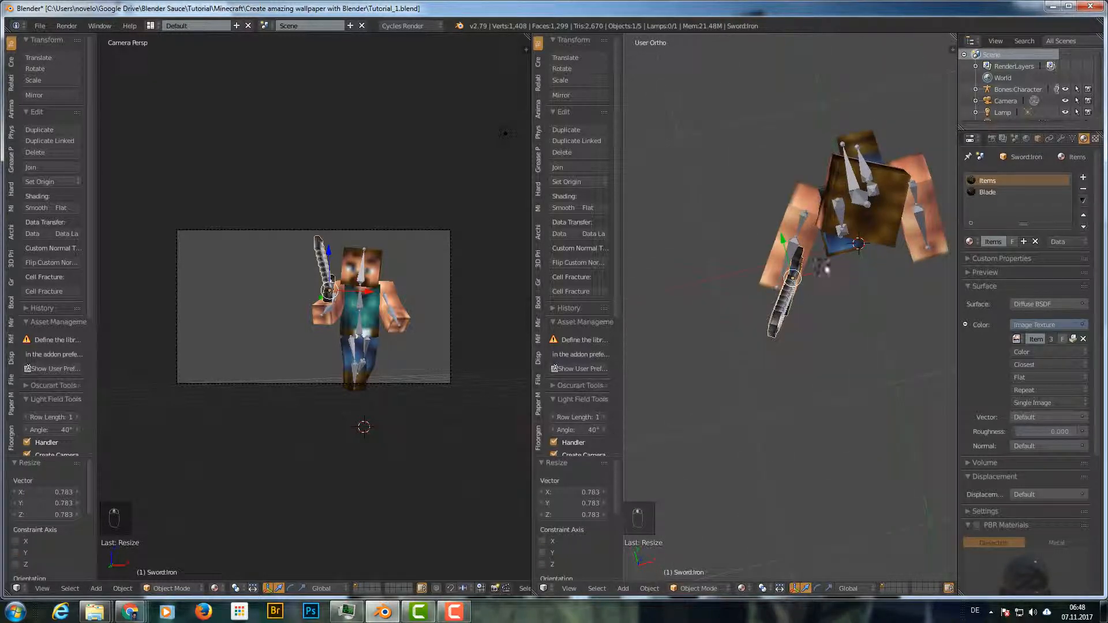
key("g")
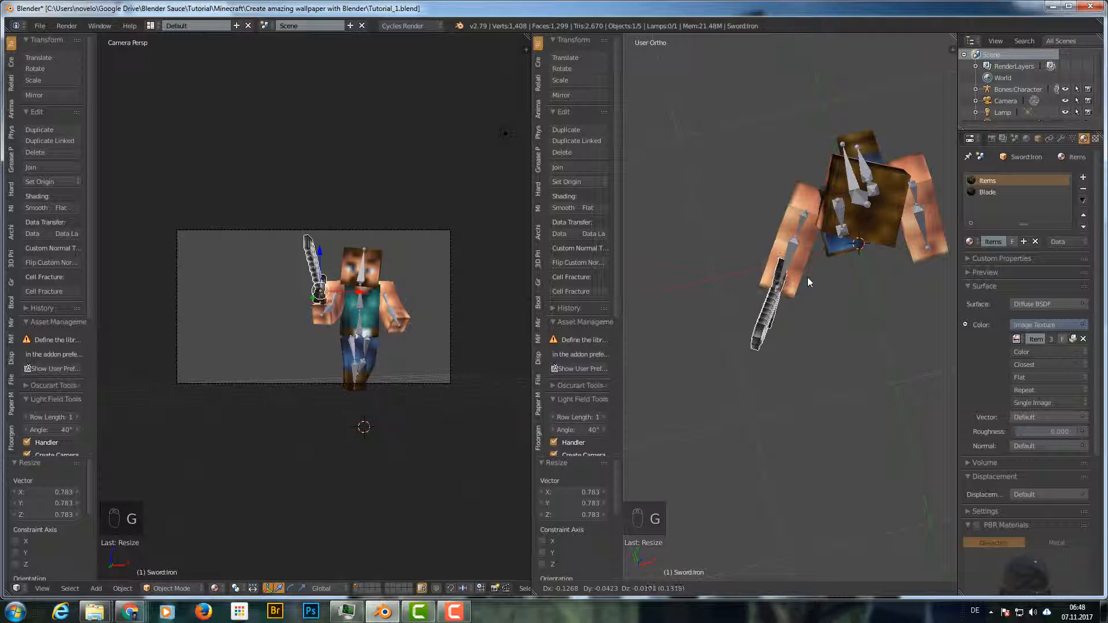
left_click(808, 277)
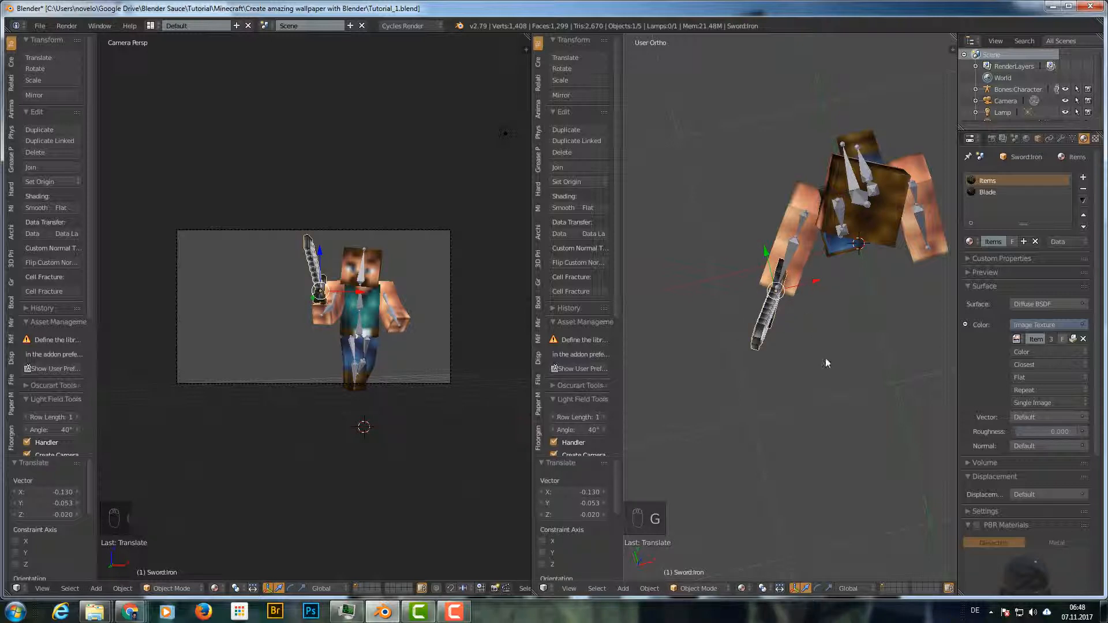
- Fine-tune the sword's grip in the right hand with a move of about X 0.015, Y 0.032, Z -0.050
middle_click_drag(825, 358, 803, 261)
key("g")
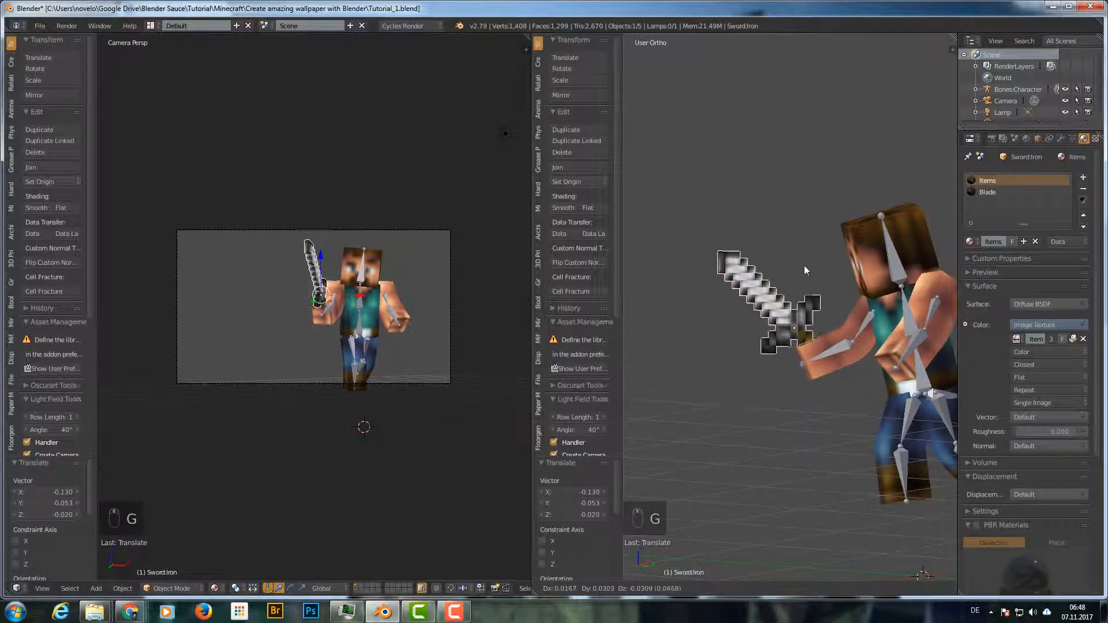
left_click(806, 271)
middle_click_drag(667, 334, 790, 355)
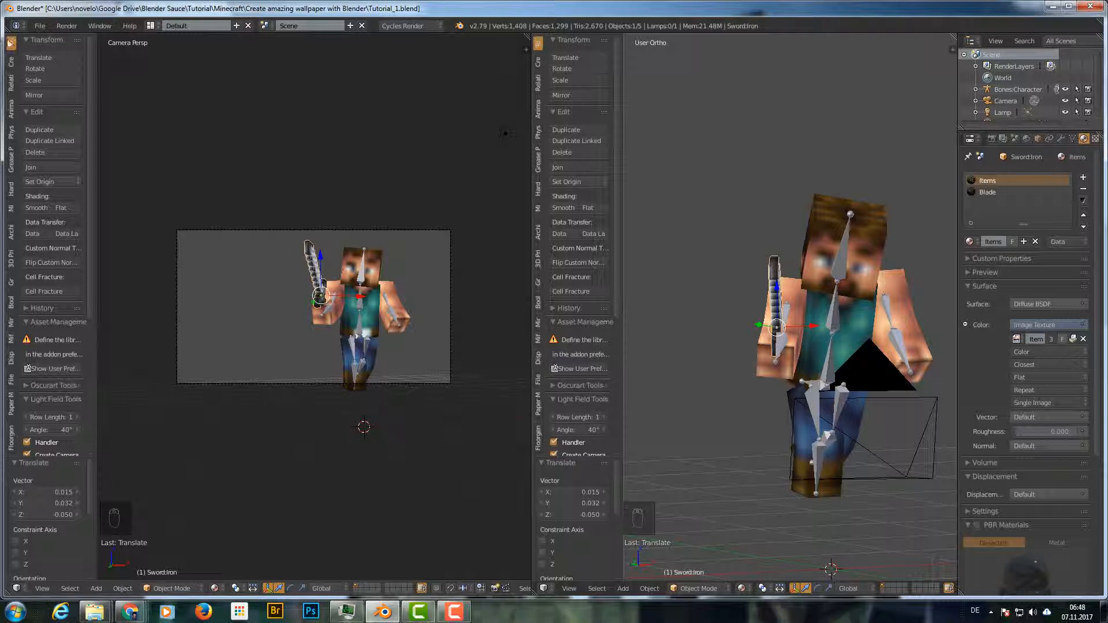
- Append the Mob_Creeper object from Minecraft_Mob_Rig.blend and locate it in the scene
left_click(40, 26)
left_click(108, 216)
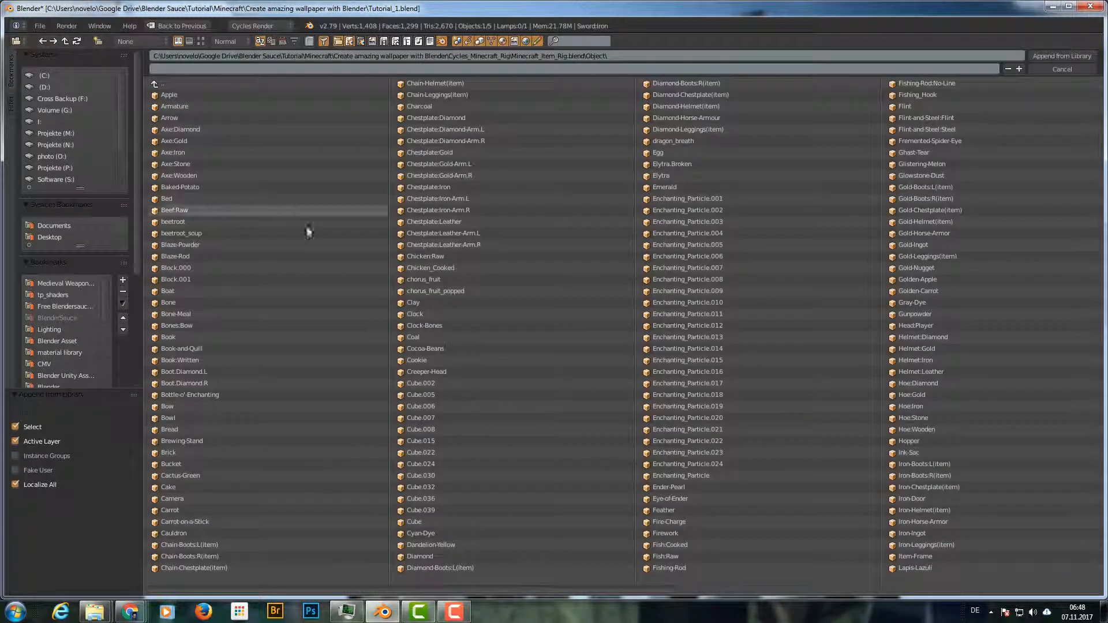
left_click(210, 85)
left_click(210, 85)
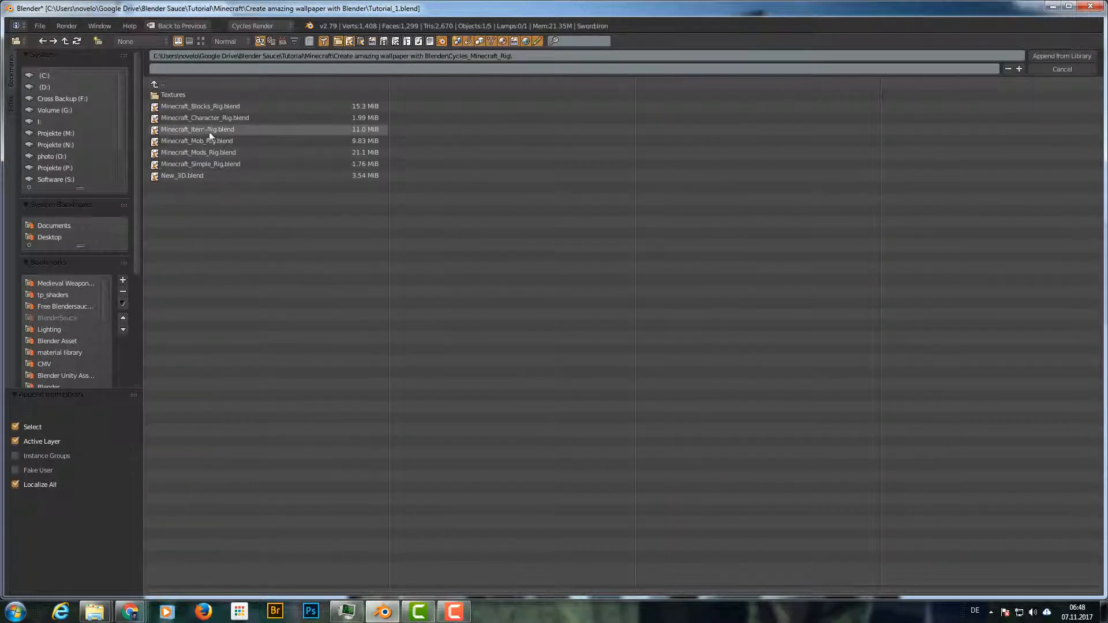
left_click(205, 142)
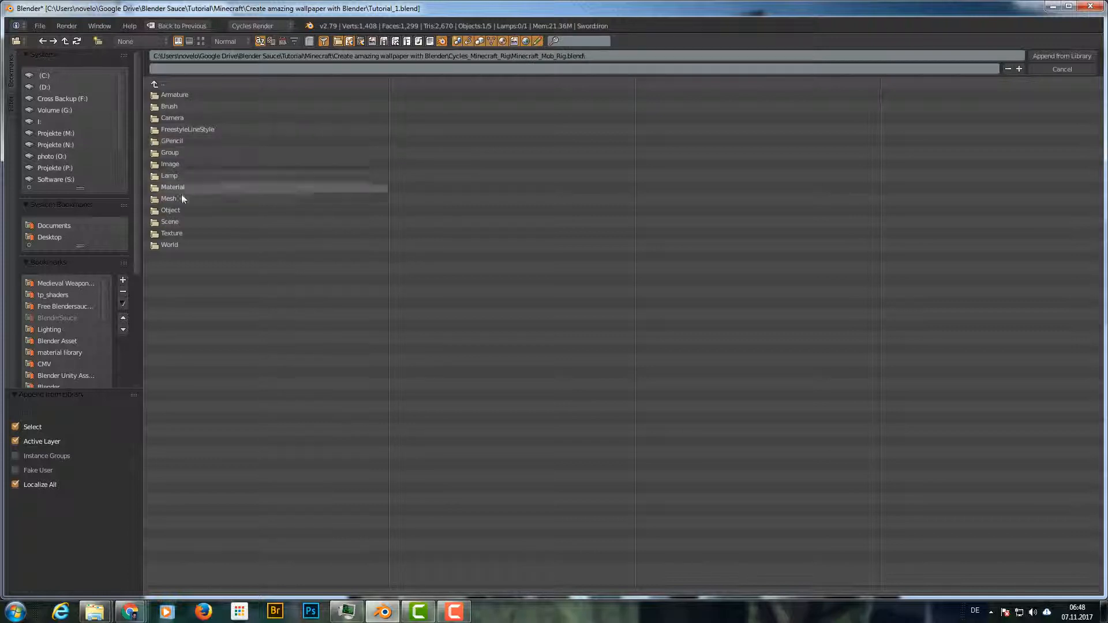
left_click(183, 211)
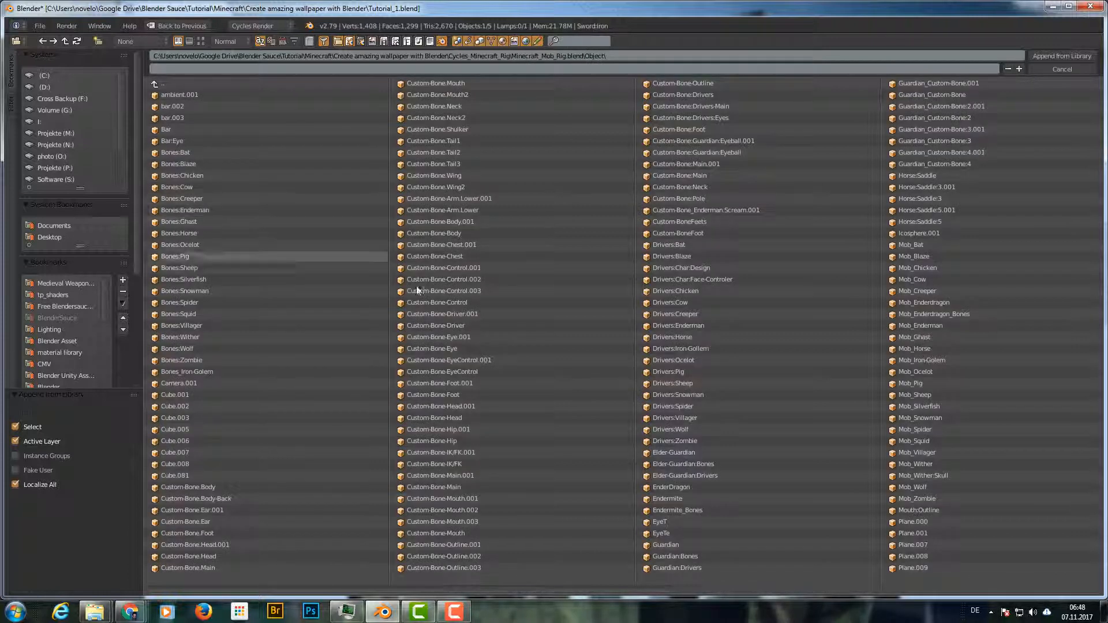
left_click_drag(327, 587, 537, 580)
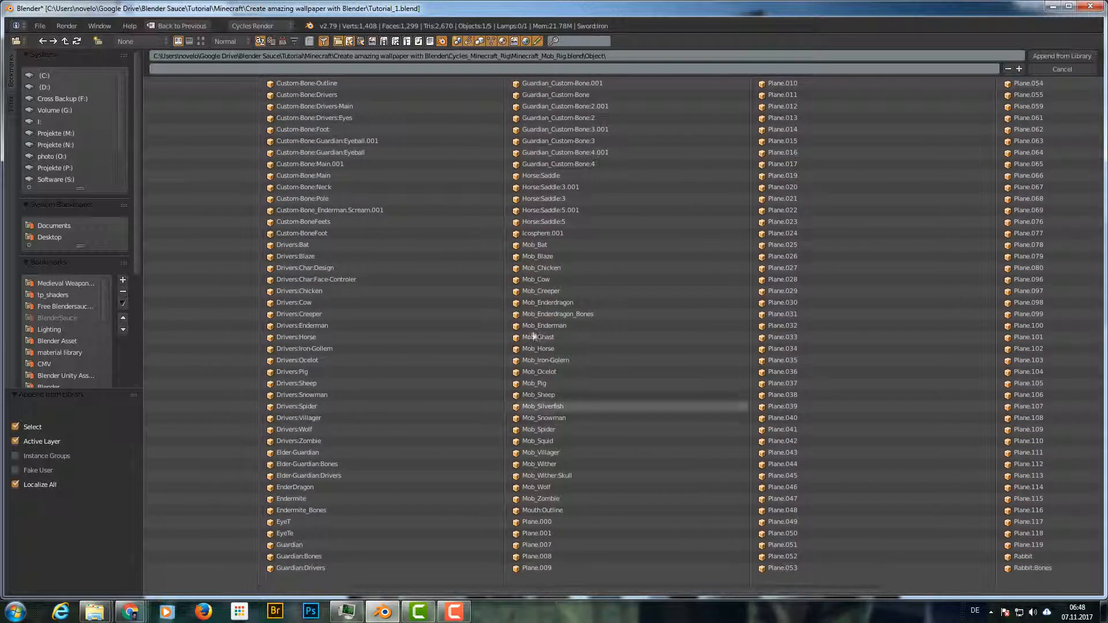
left_click(538, 291)
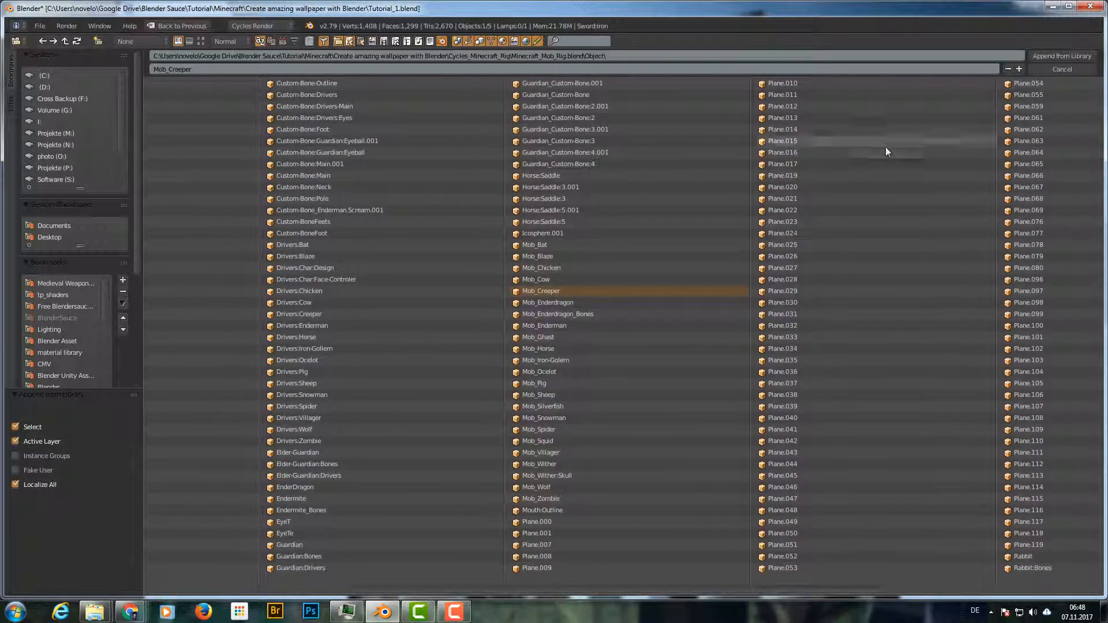
left_click(1060, 56)
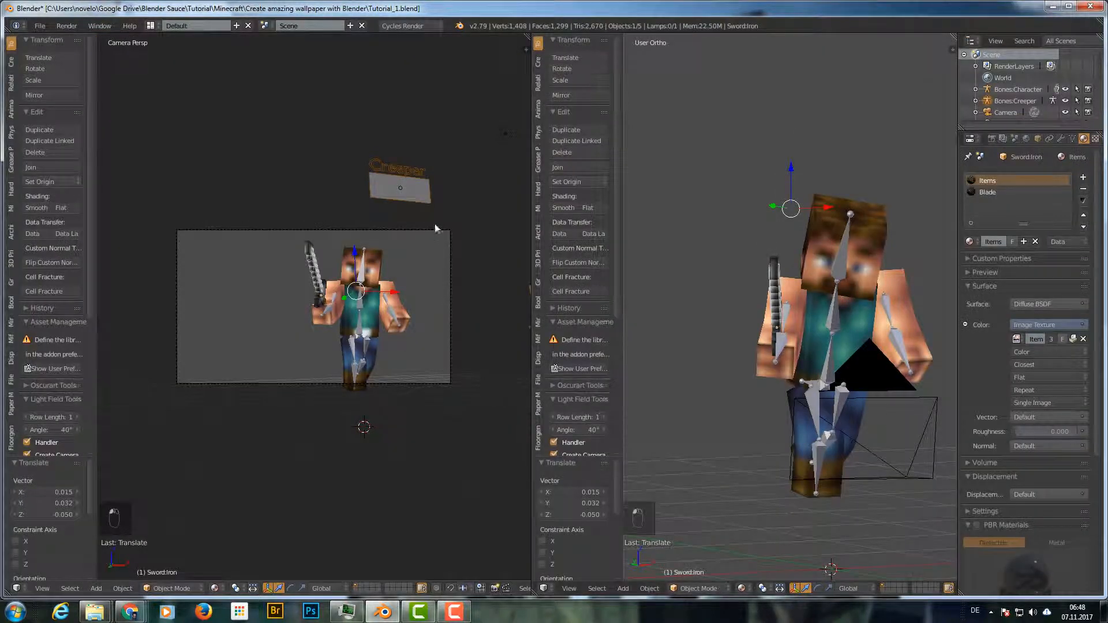
scroll(433, 226, "down", 4)
middle_click_drag(388, 219, 432, 265)
scroll(434, 269, "down", 5)
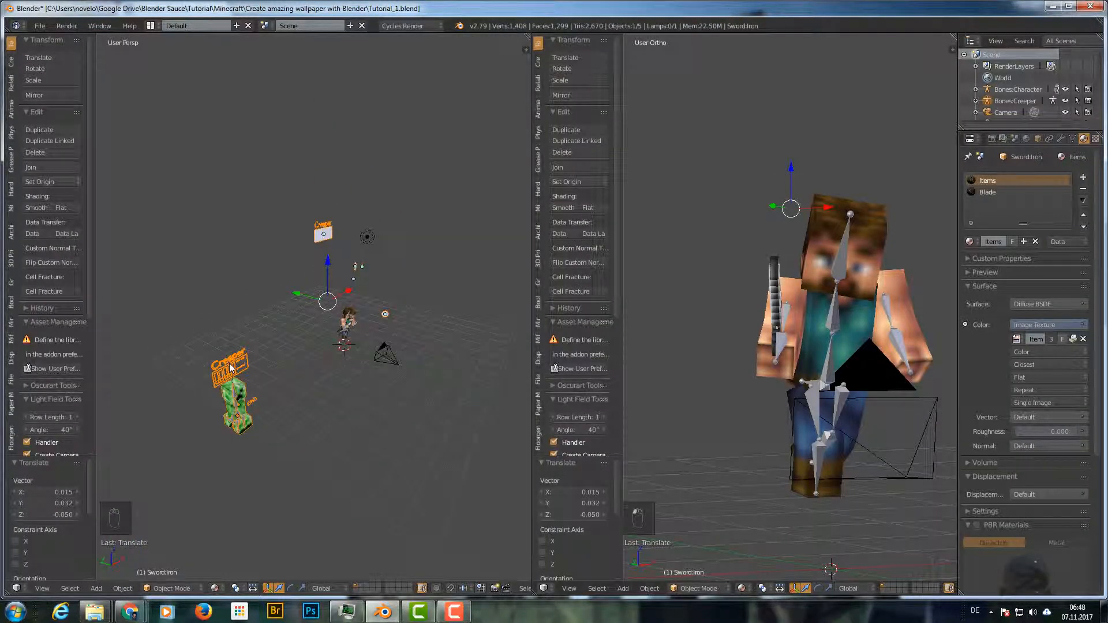
middle_click_drag(241, 369, 288, 321)
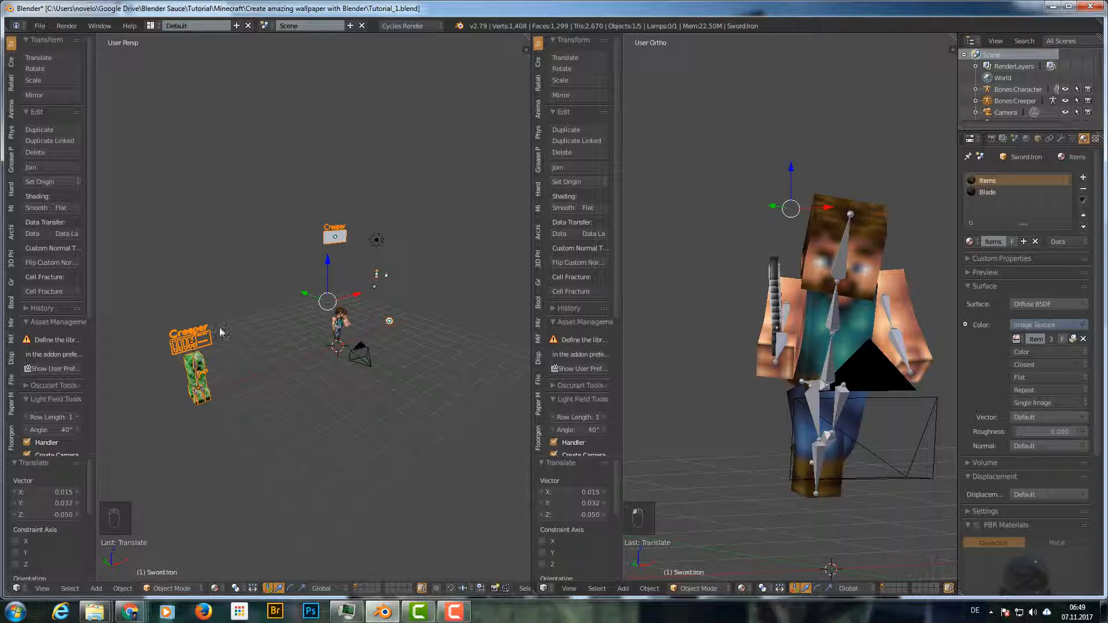
- Move the creeper's driver panel, name sign, sphere and small helper planes to the second layer, leaving the creeper, its armature and the lamp
right_click(189, 344)
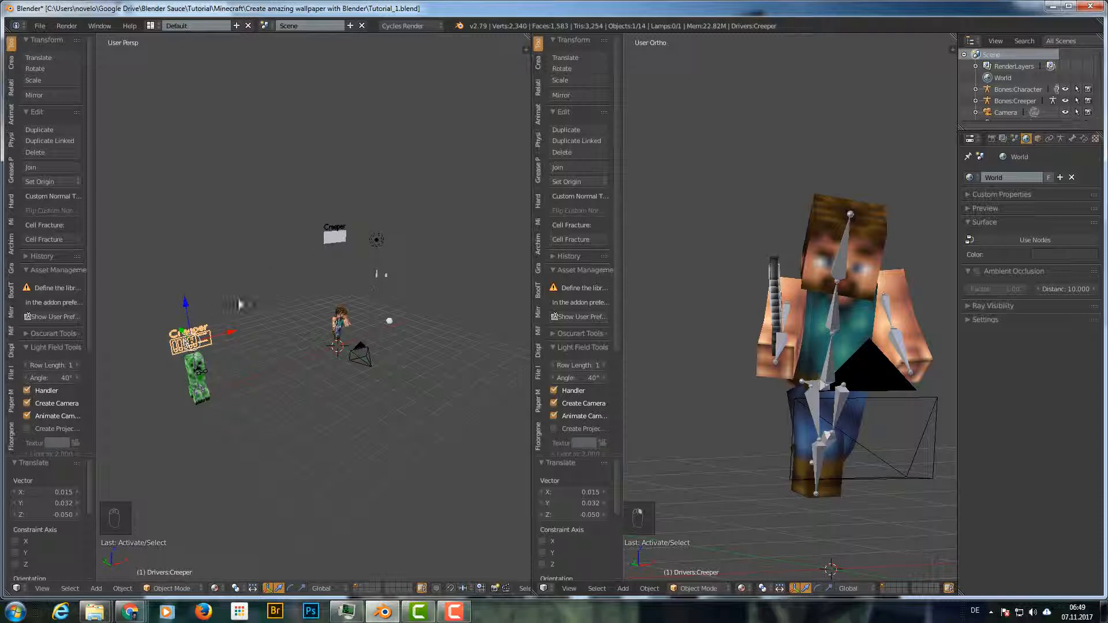
right_click(333, 237, "shift")
right_click(390, 319, "shift")
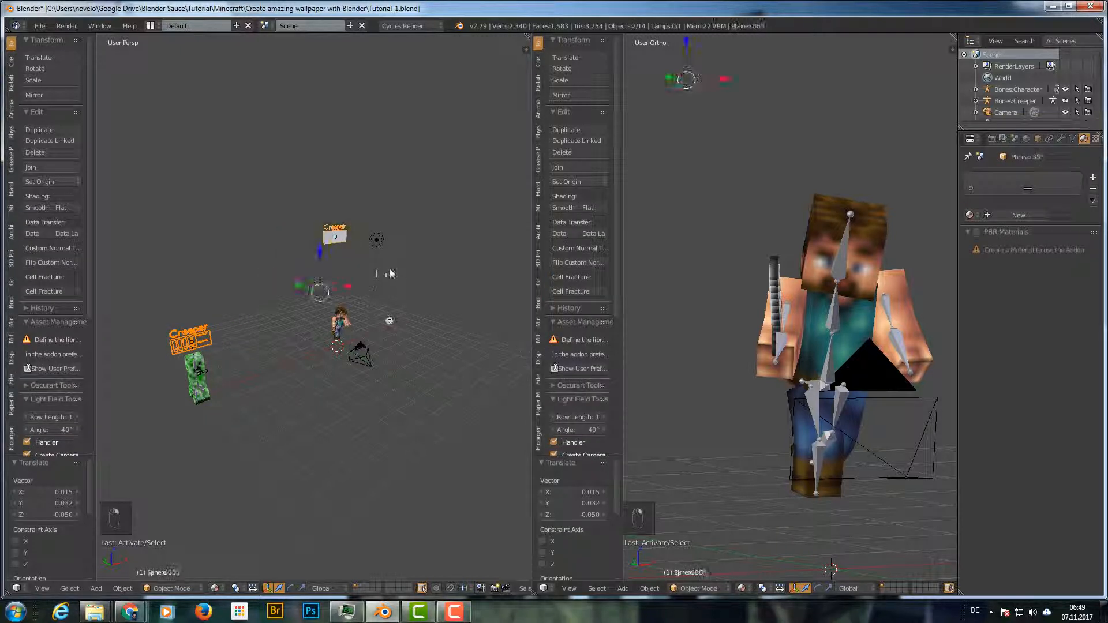
right_click(378, 276, "shift")
right_click(381, 281, "shift")
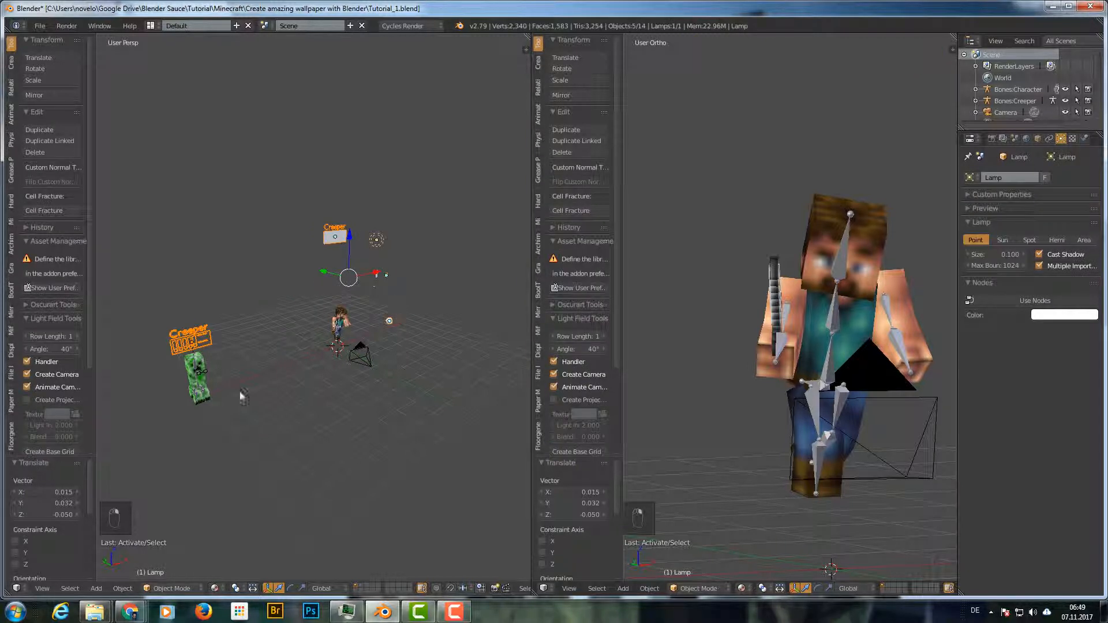
right_click(378, 278, "shift")
middle_click_drag(428, 266, 353, 271)
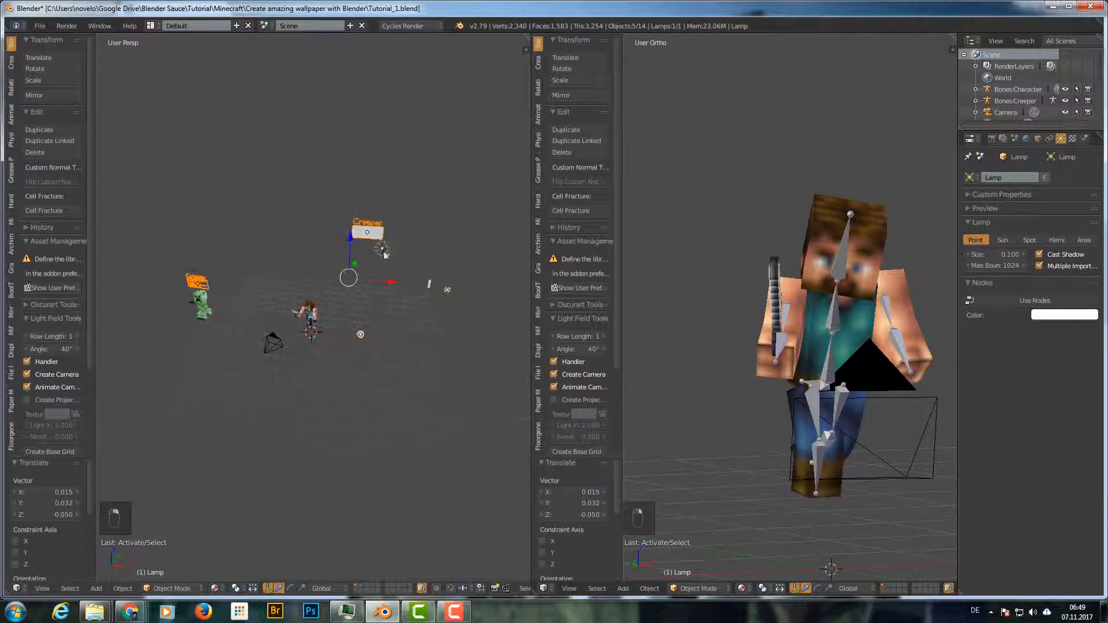
right_click(383, 248, "shift")
right_click(429, 283, "shift")
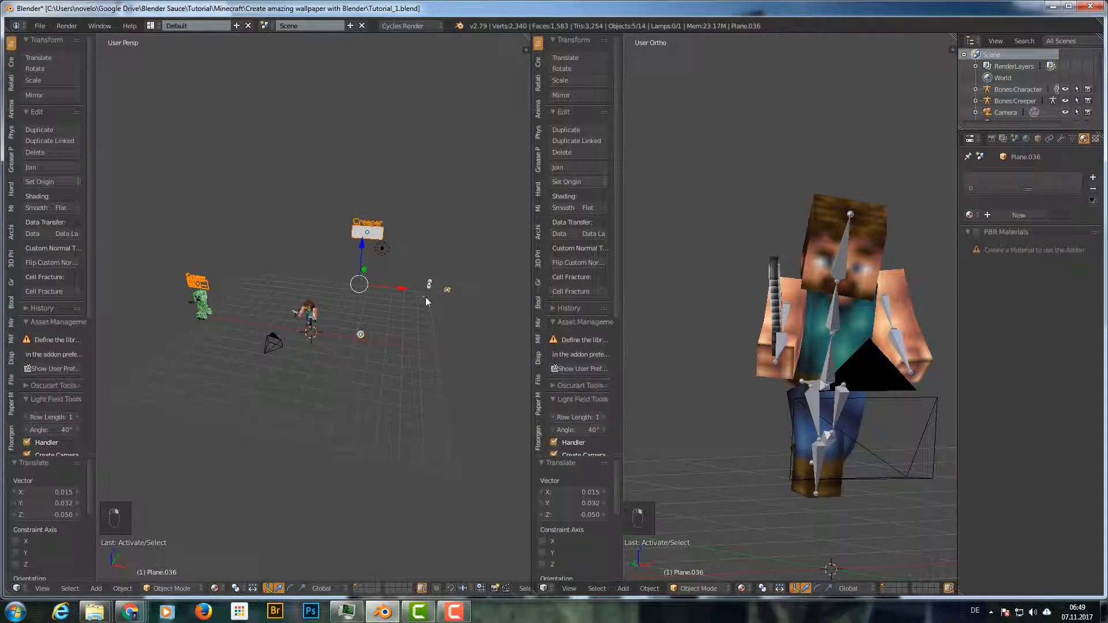
right_click(424, 297, "shift")
key("m")
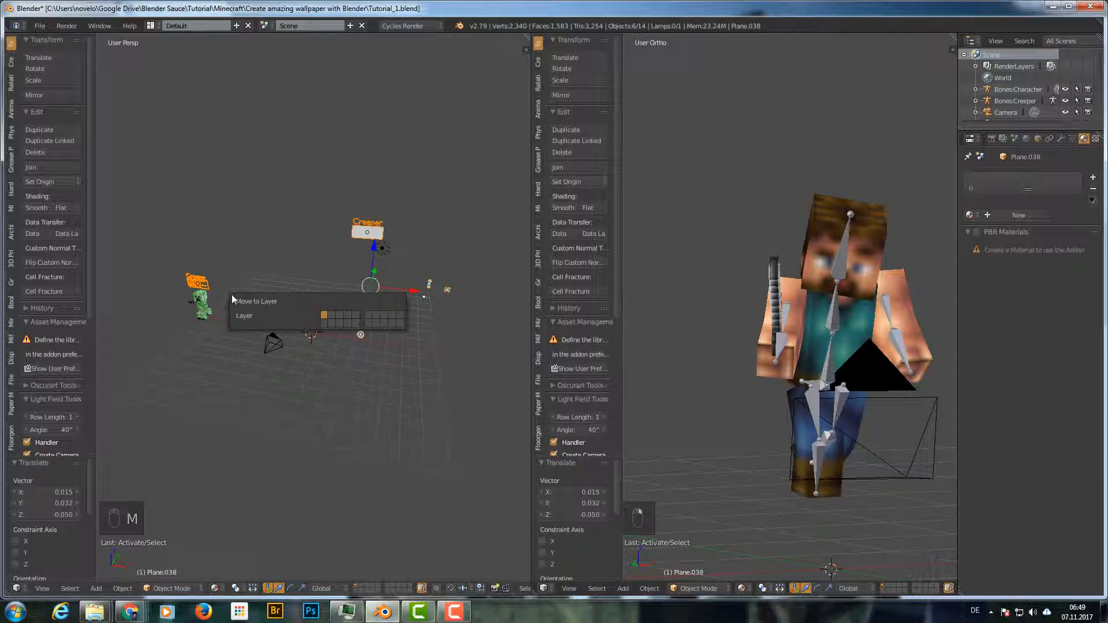
left_click(332, 316)
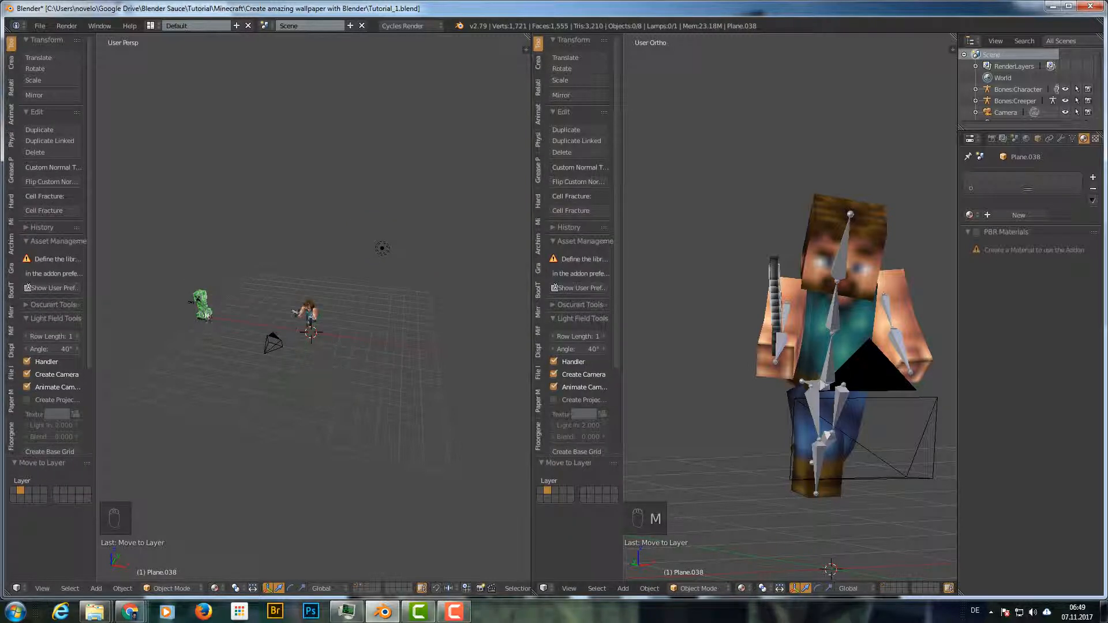
- Move the creeper's armature by 6.751 along X, shift it back behind the character along Y, and adjust X by -0.454
middle_click_drag(332, 381, 281, 314)
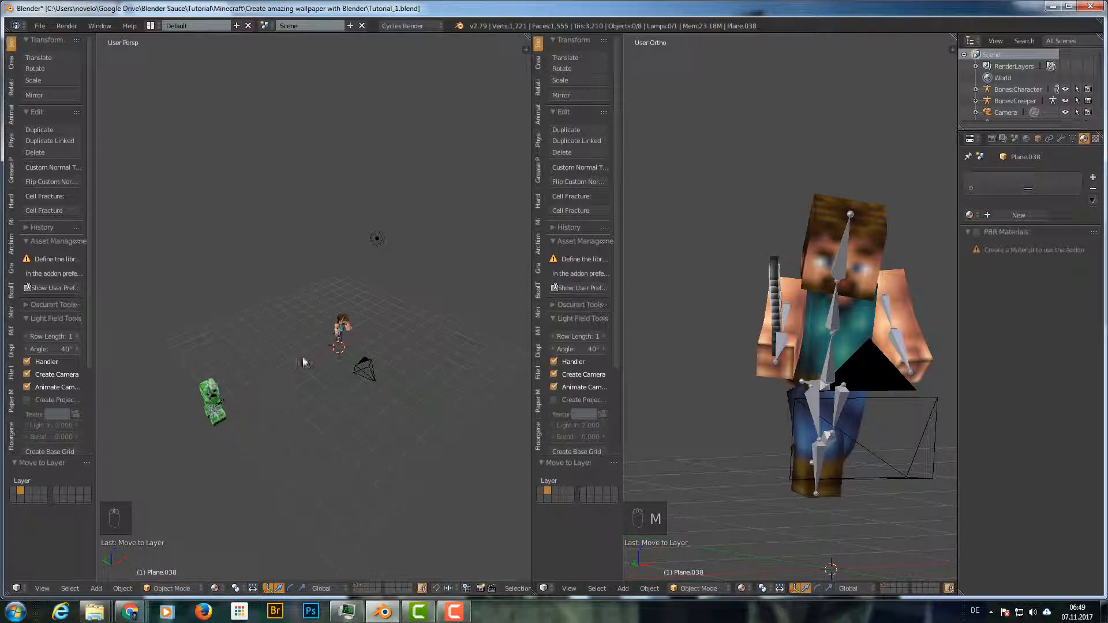
key("KP_0")
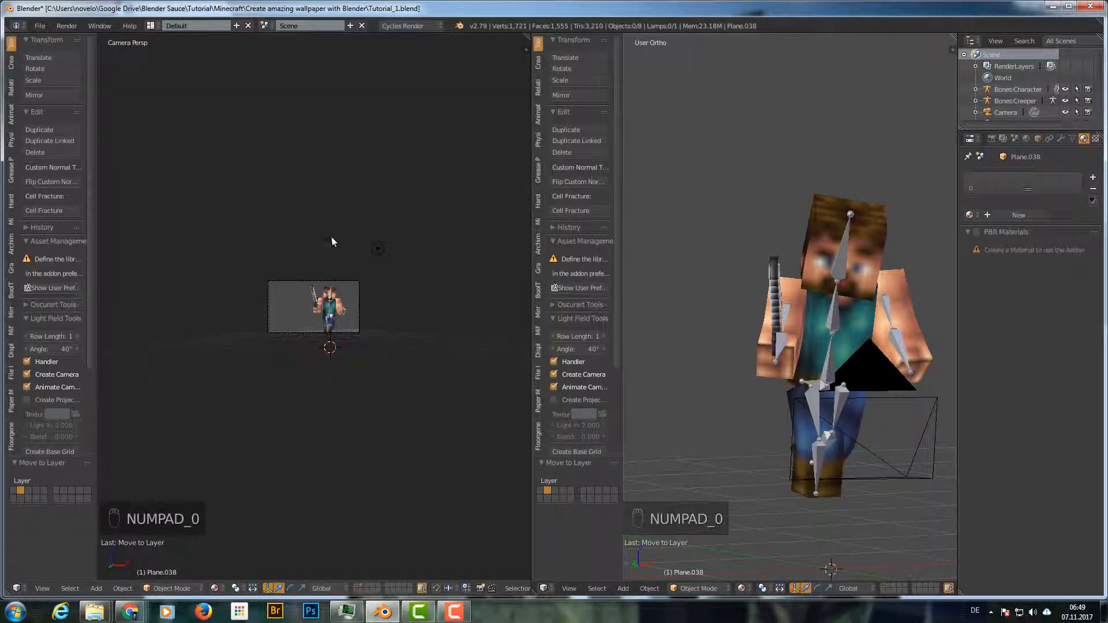
scroll(790, 312, "down", 10)
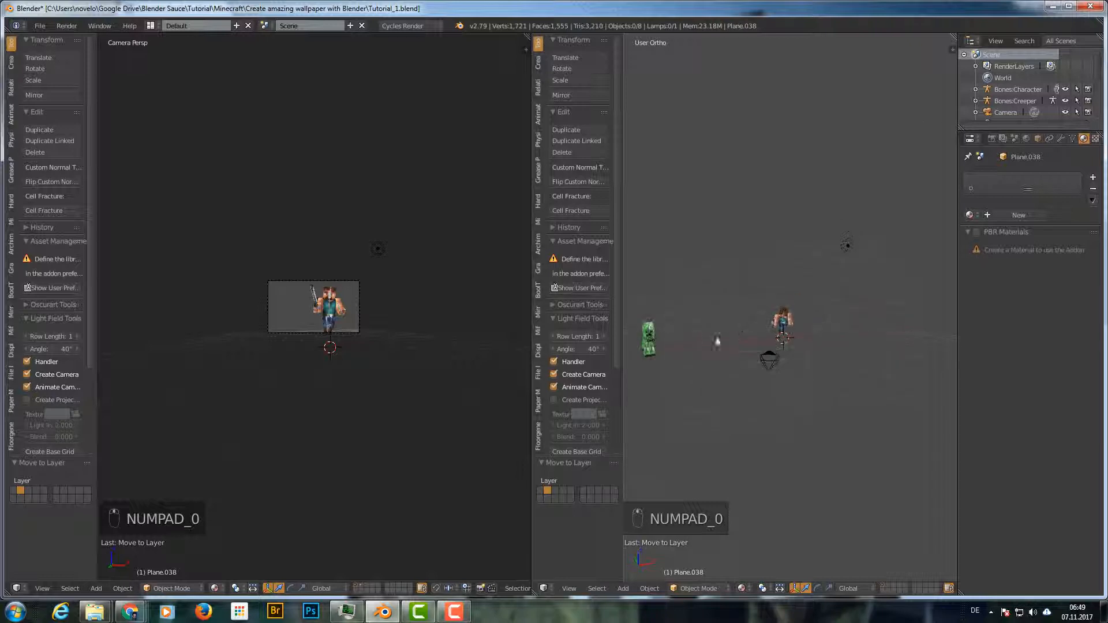
right_click(650, 339)
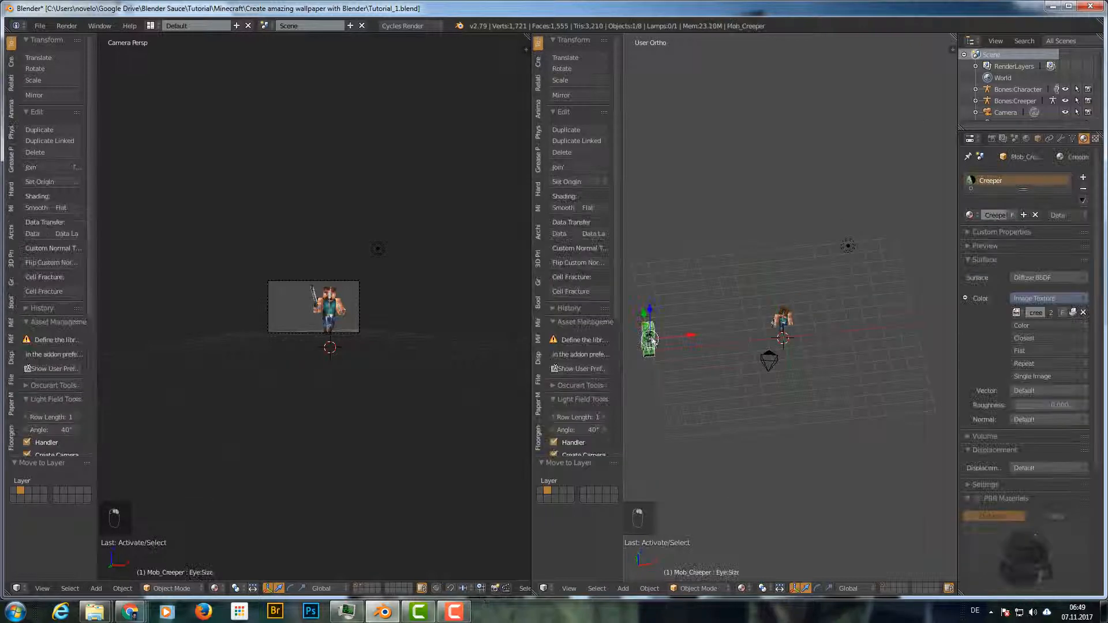
right_click(649, 339, "shift")
key("g")
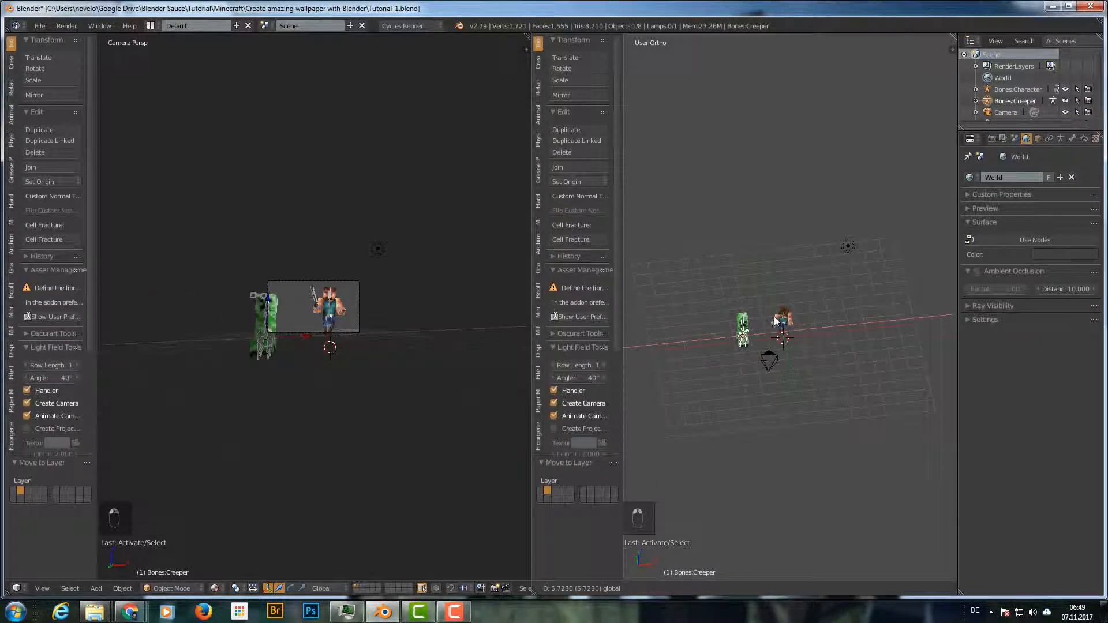
left_click_drag(791, 313, 791, 313)
middle_click_drag(794, 314, 853, 352)
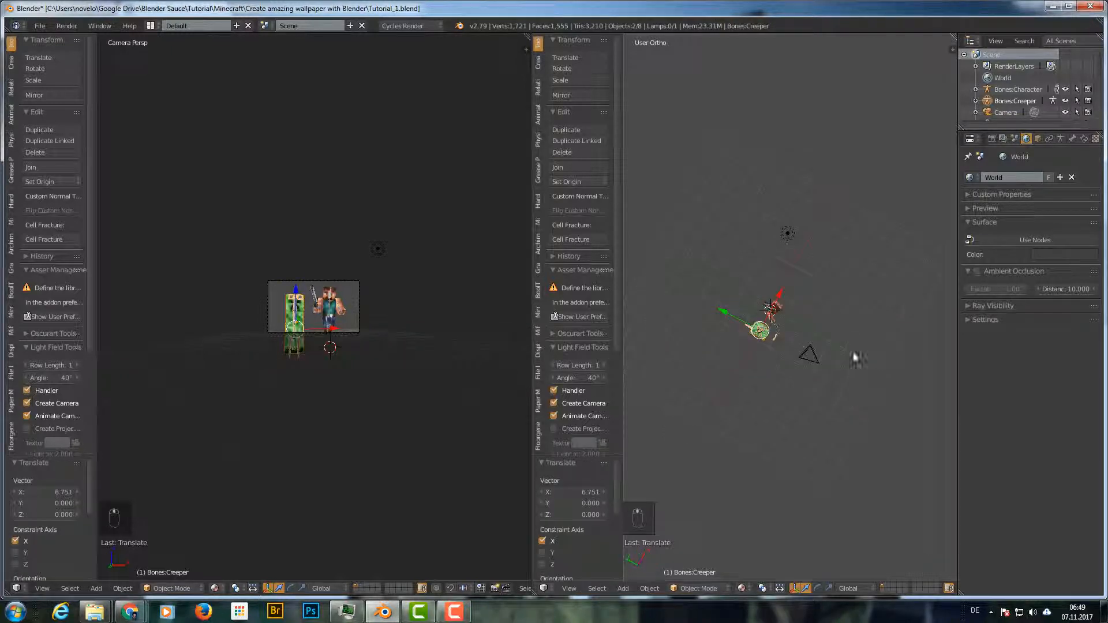
left_click_drag(728, 310, 752, 288)
middle_click_drag(844, 266, 796, 194)
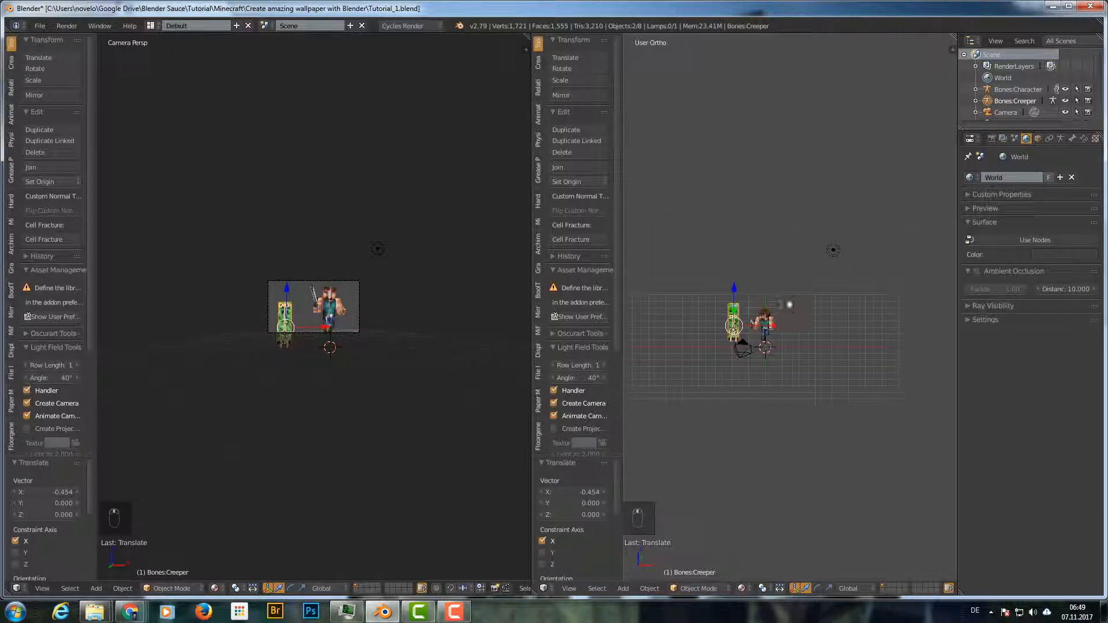
- Tilt the creeper's armature by 12.1° in the front view and rotate it 15.3° about Z, then deselect everything
key("r")
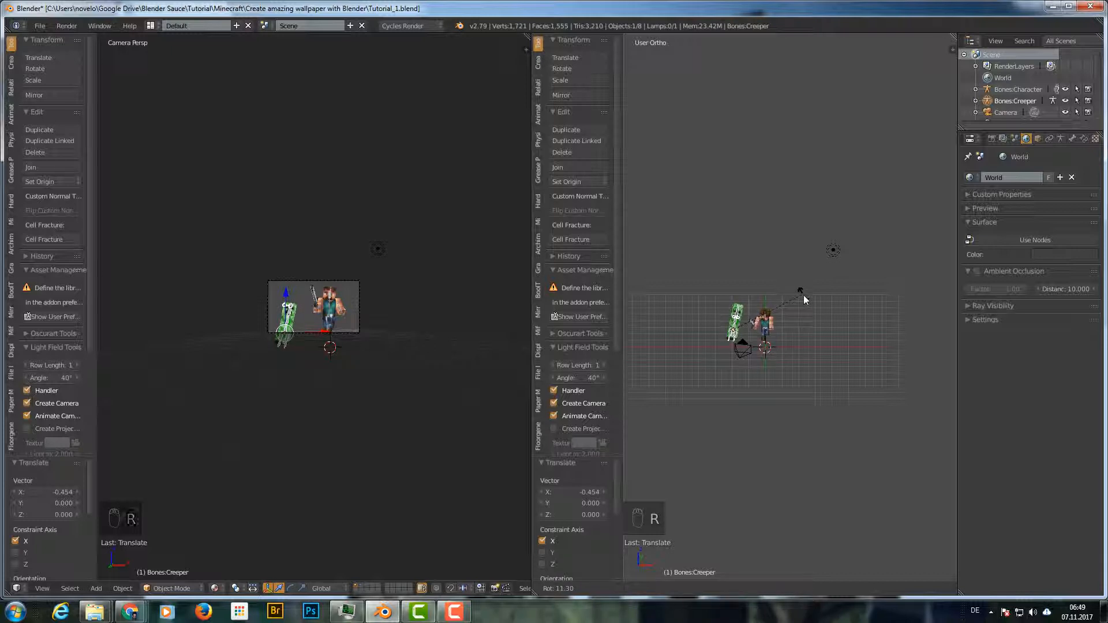
left_click(803, 296)
middle_click_drag(780, 272, 783, 347)
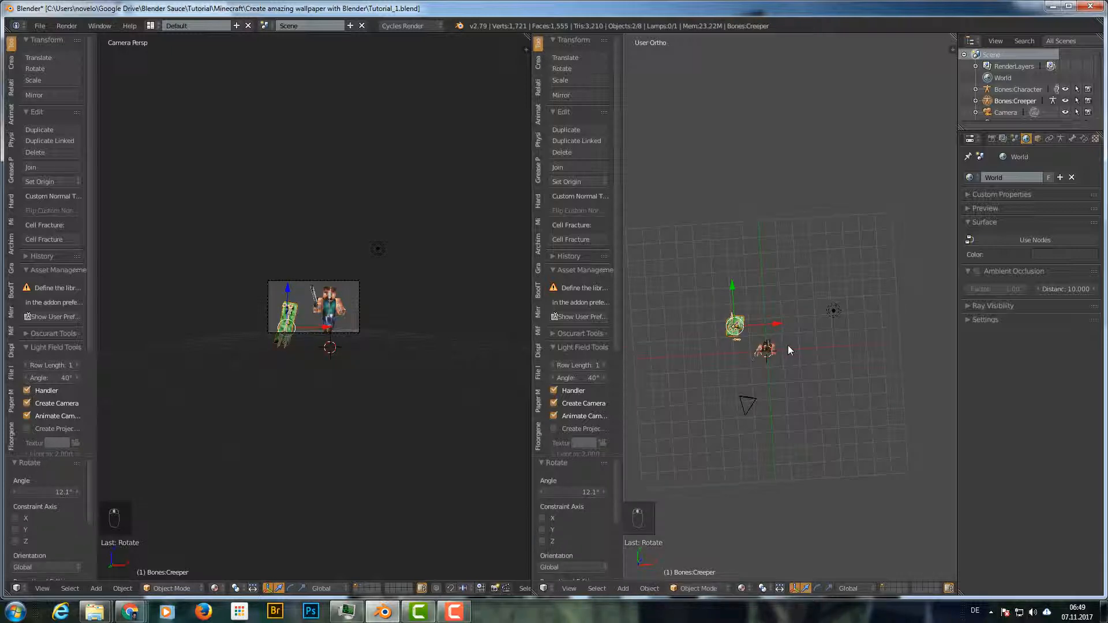
key("r")
key("z")
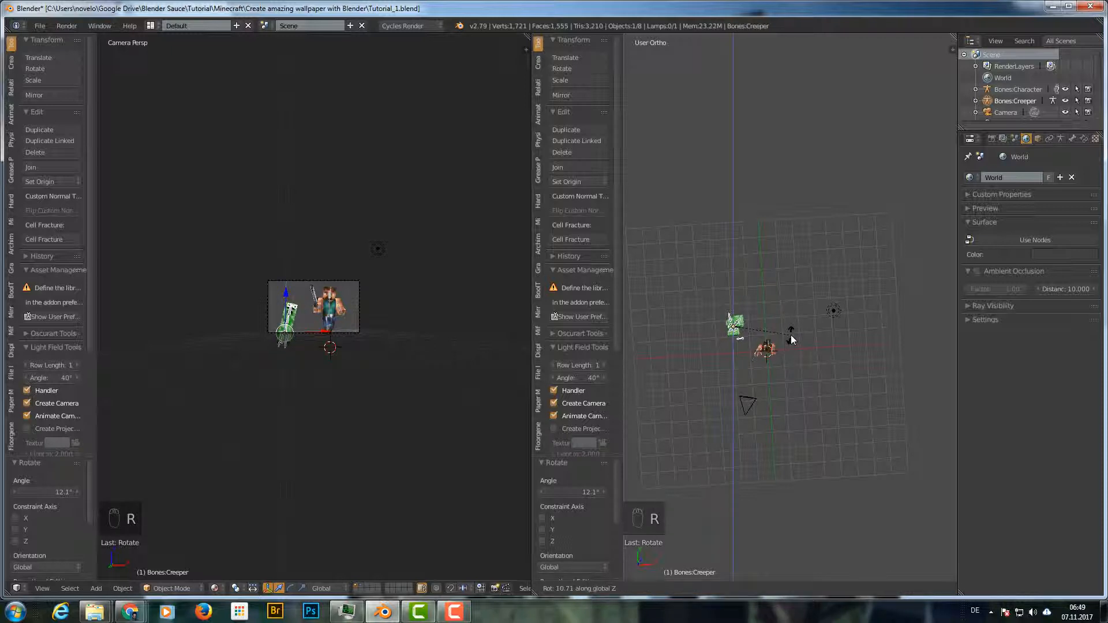
left_click(792, 336)
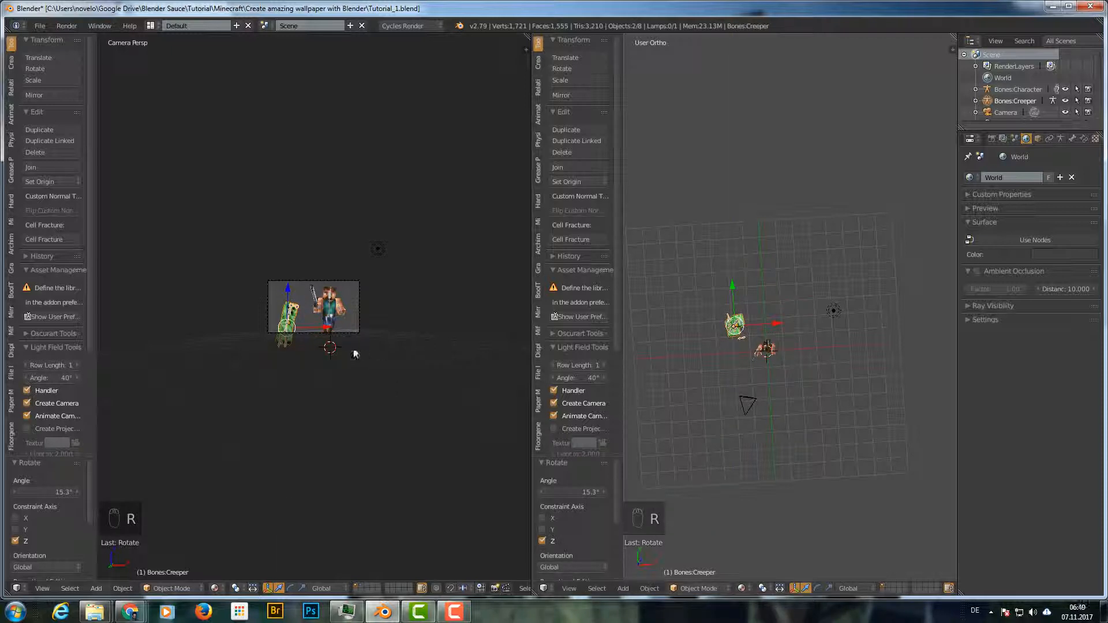
key("a")
- Raise the creeper's armature by 0.398 along Z and move it 0.912 along Y, farther behind the character
scroll(303, 350, "up", 5)
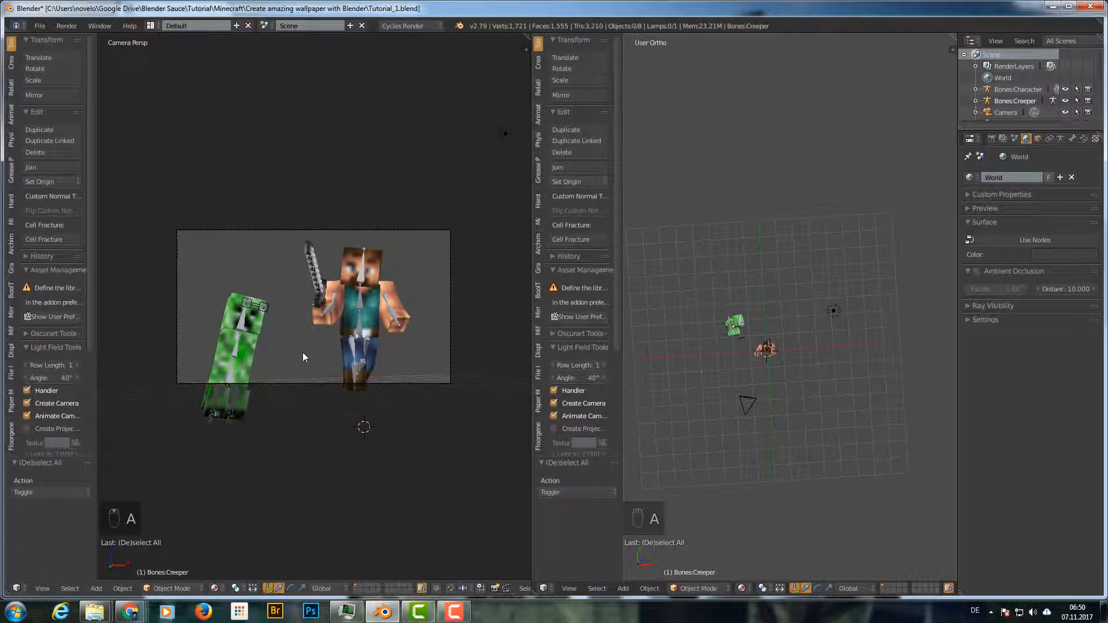
right_click(239, 327)
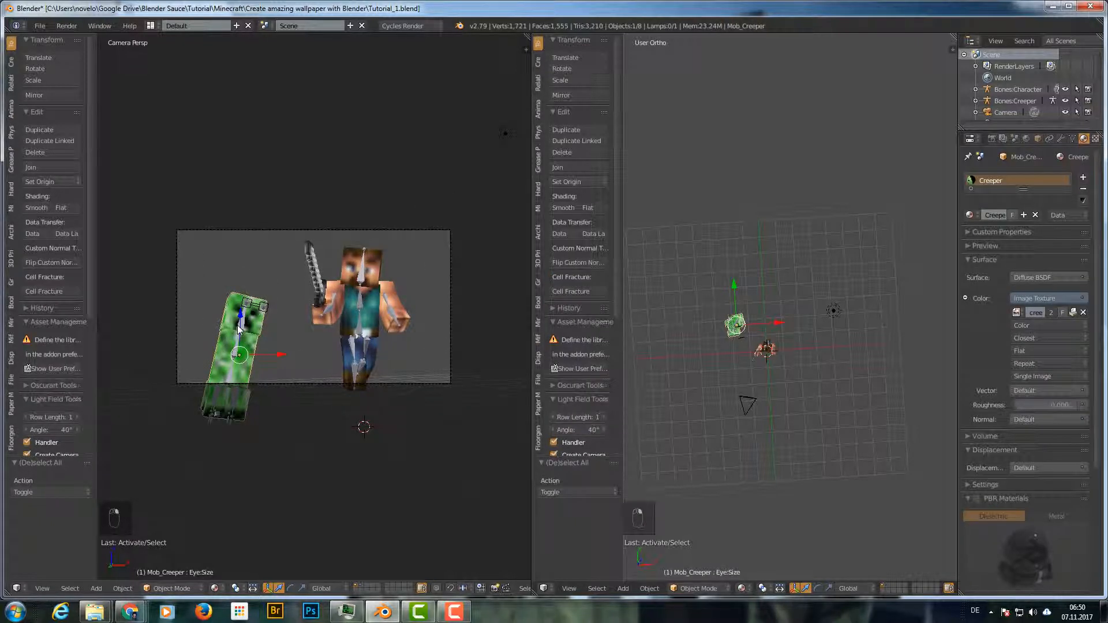
right_click(239, 327)
key("g")
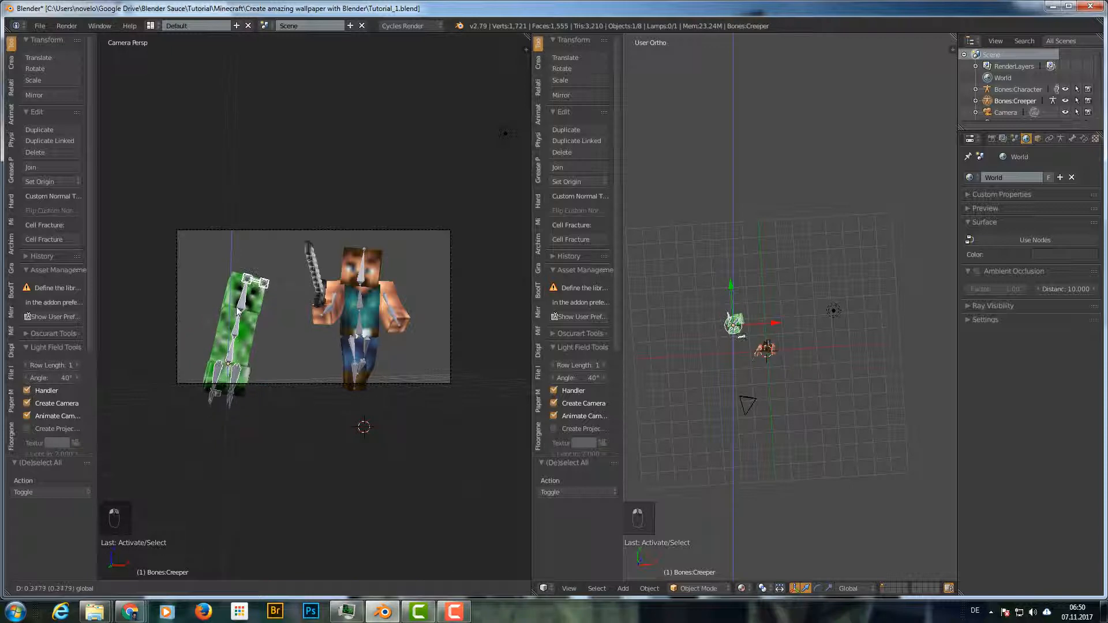
left_click_drag(237, 309, 239, 301)
middle_click_drag(242, 333, 414, 340)
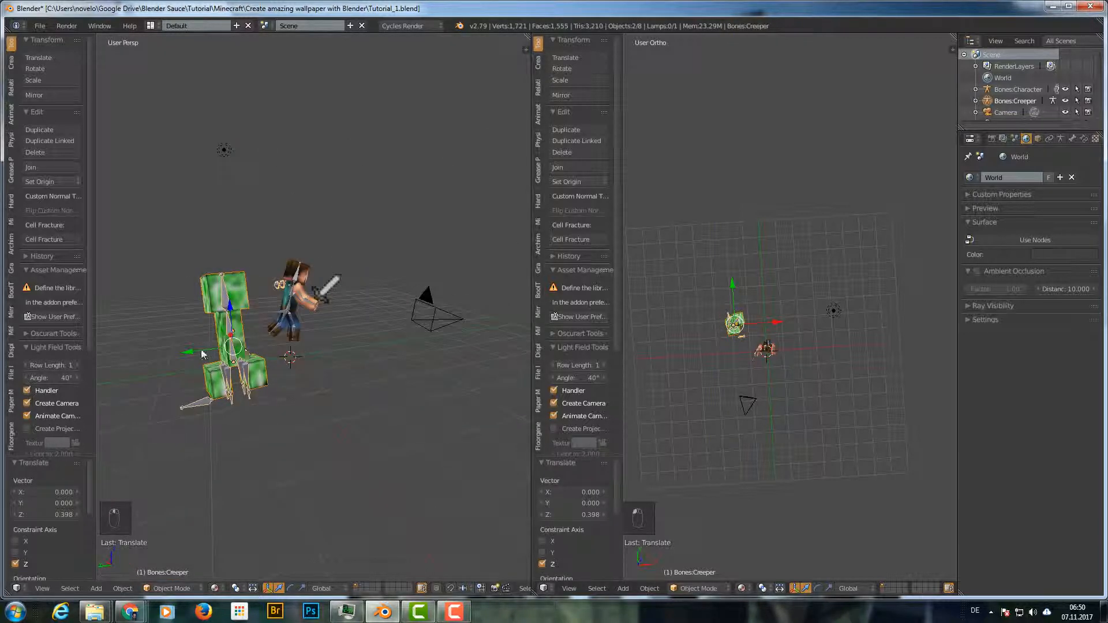
key("g")
key("y")
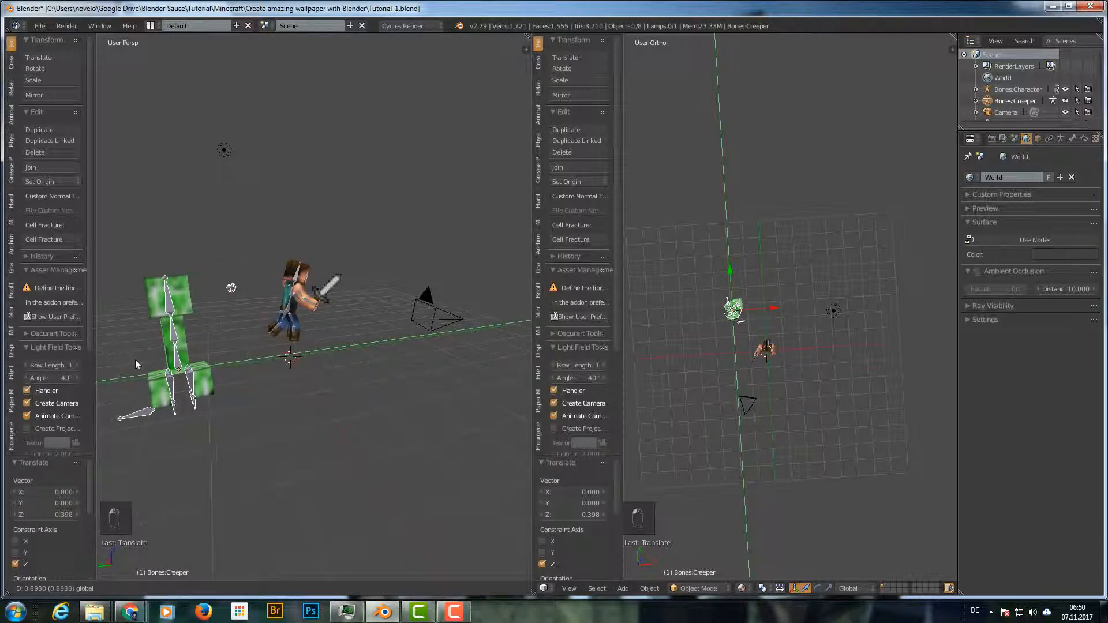
left_click(135, 359)
- Fine-tune the creeper's place in the camera frame with moves of -0.068 along X and -0.081 along Z
key("KP_0")
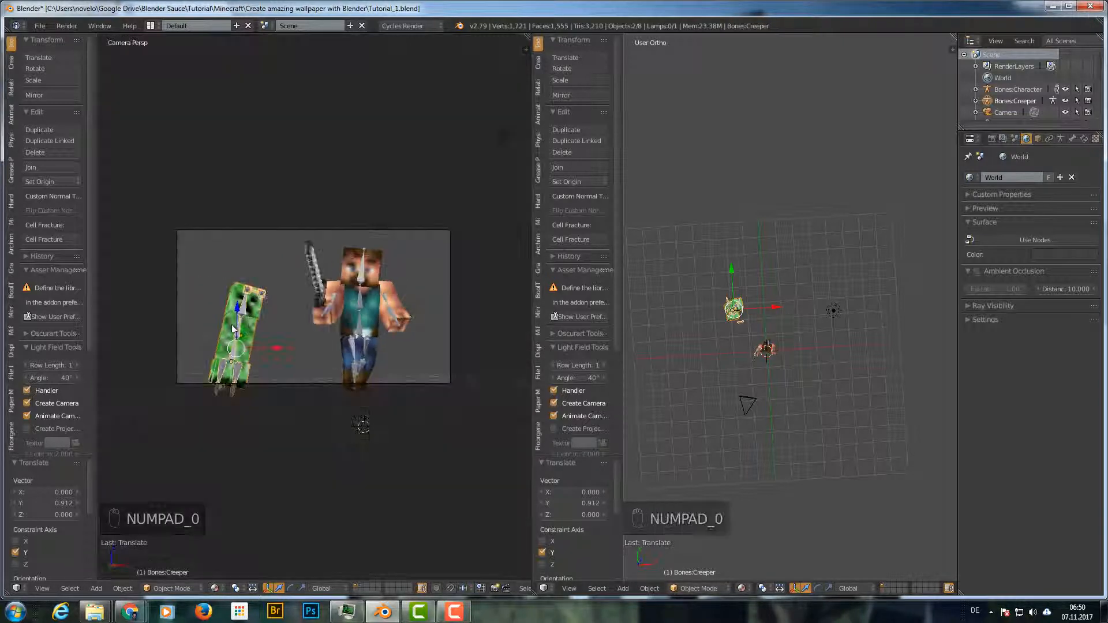
key("g")
key("x")
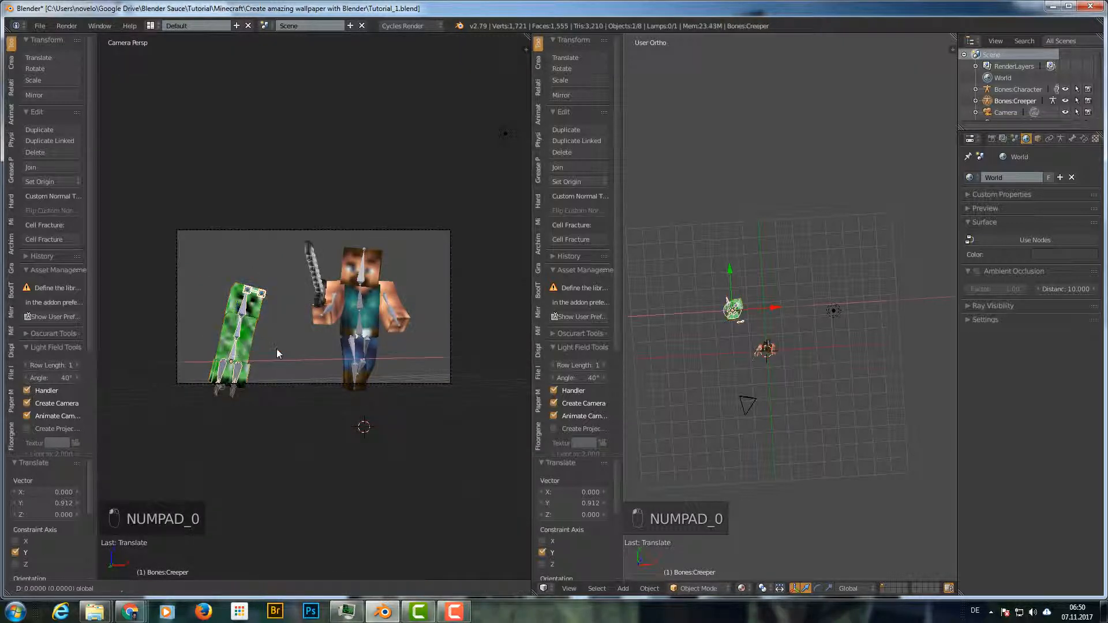
left_click(228, 316)
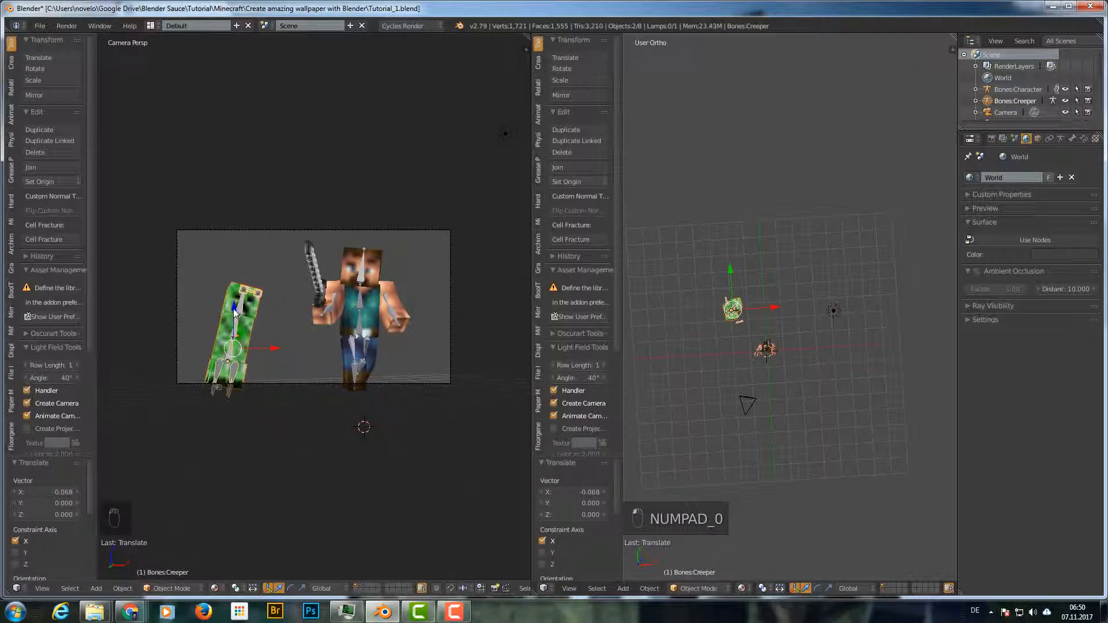
key("g")
key("z")
left_click(232, 318)
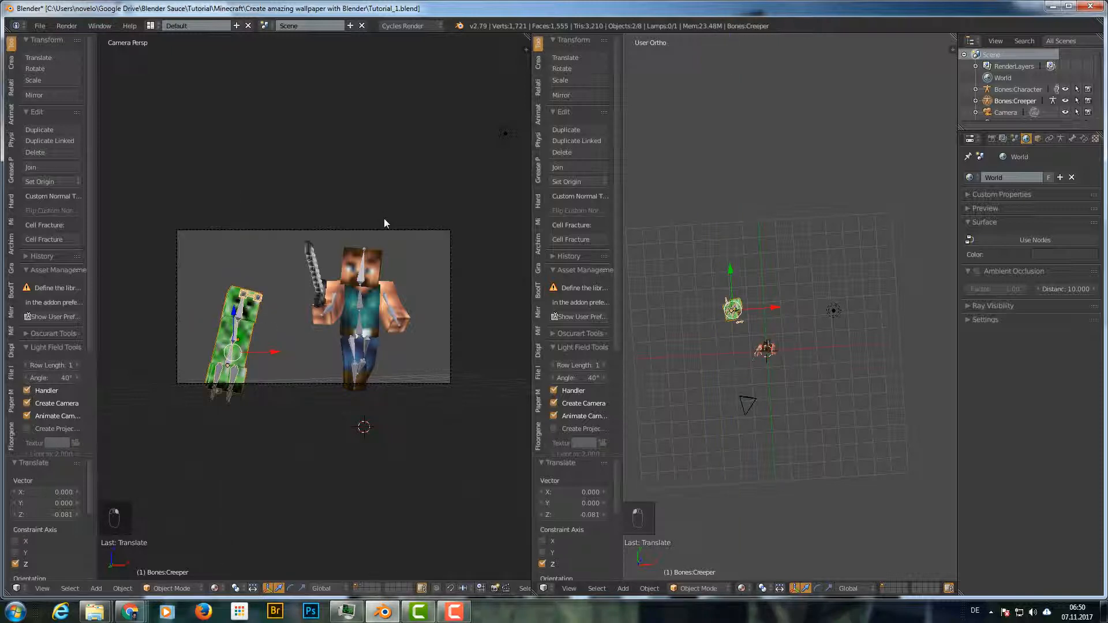
- Append the Mob_Zombie object from Minecraft_Mob_Rig.blend
left_click(39, 25)
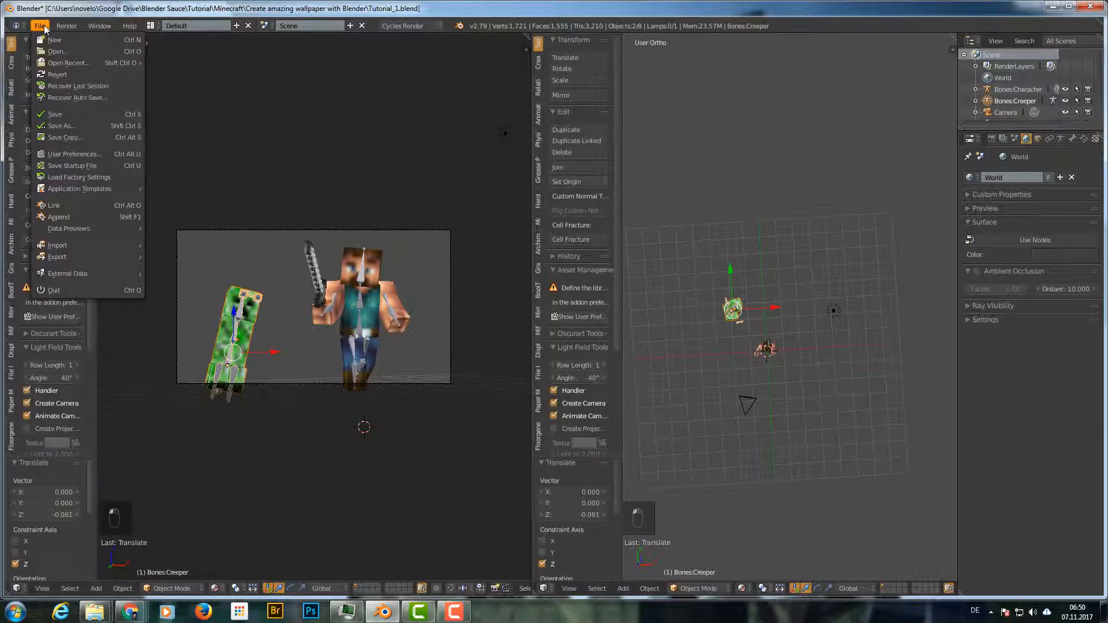
left_click(84, 215)
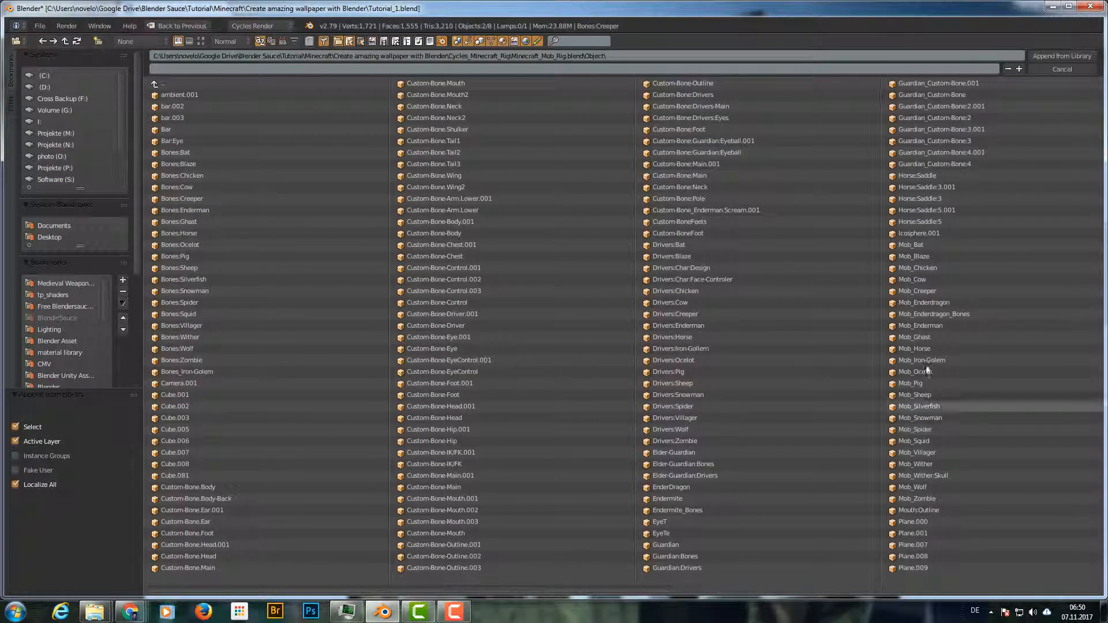
left_click(916, 500)
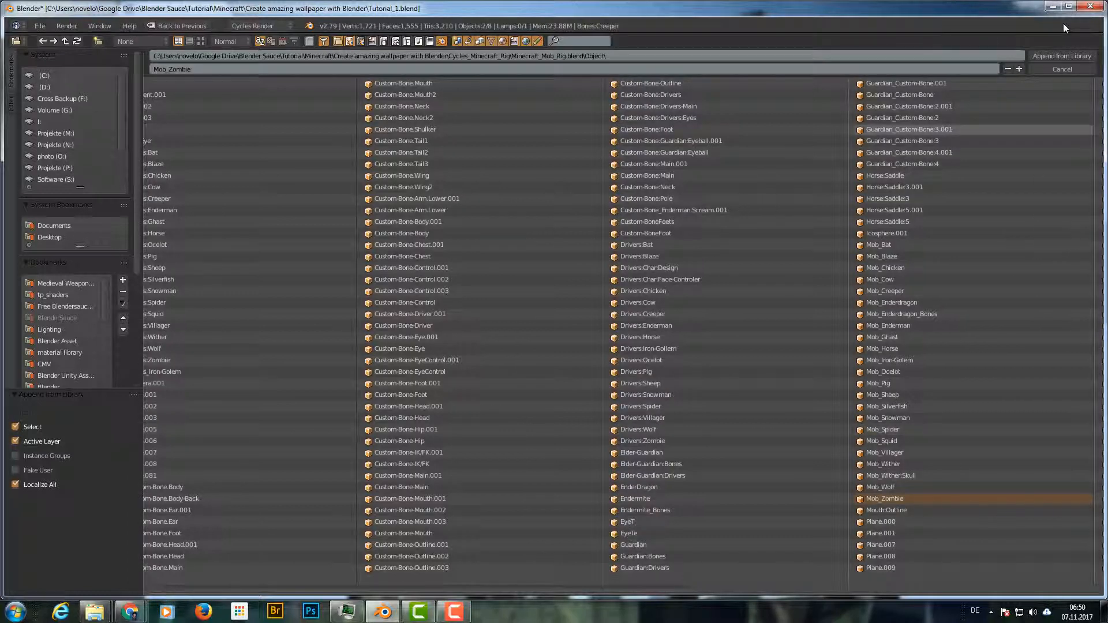
left_click(1060, 57)
- Move the appended zombie and its helper objects 3.044 along Y, behind the running character
middle_click_drag(467, 312, 386, 318)
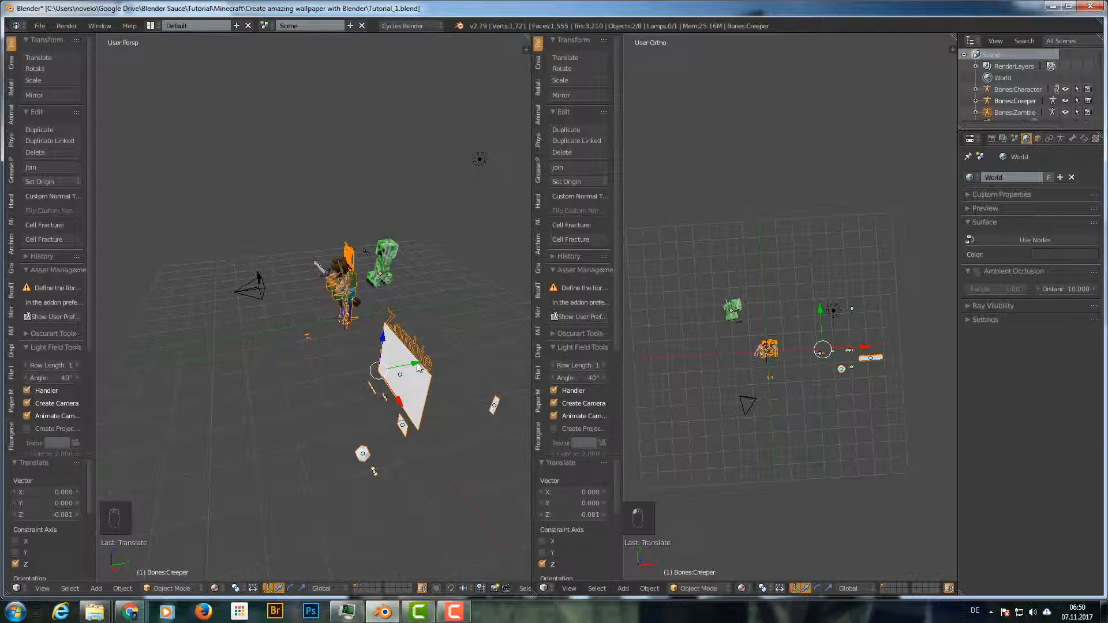
left_click_drag(418, 368, 506, 344)
middle_click_drag(507, 344, 493, 361)
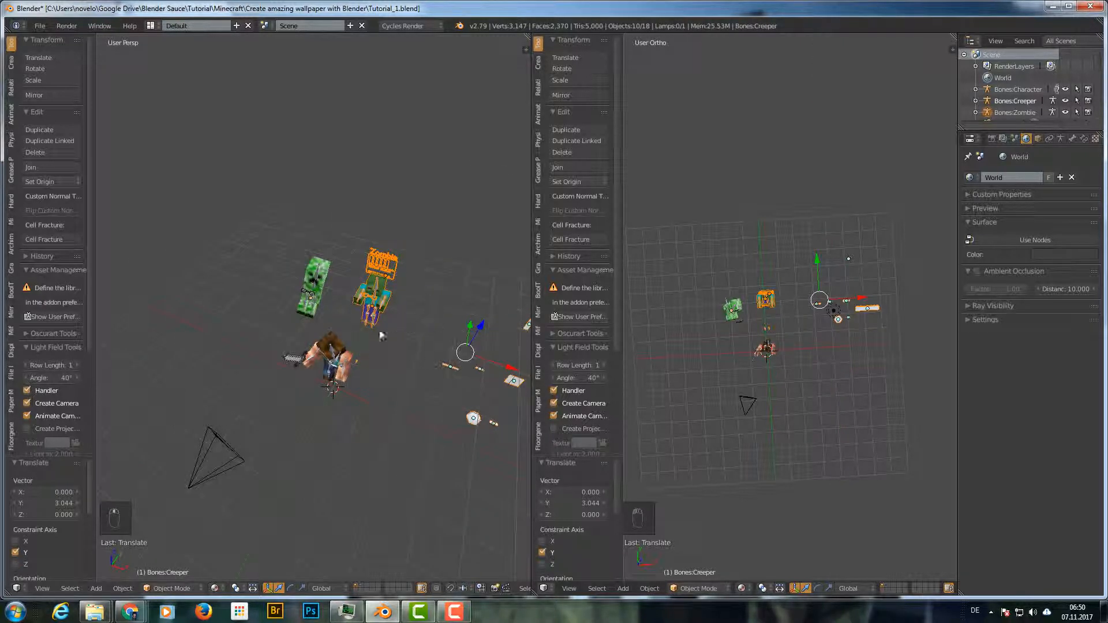
- Move the zombie's leftover helper objects, including the control planes, sphere and Zombie label, to a hidden layer
right_click(390, 267)
middle_click_drag(392, 268, 378, 304)
right_click(370, 297, "shift")
right_click(375, 335, "shift")
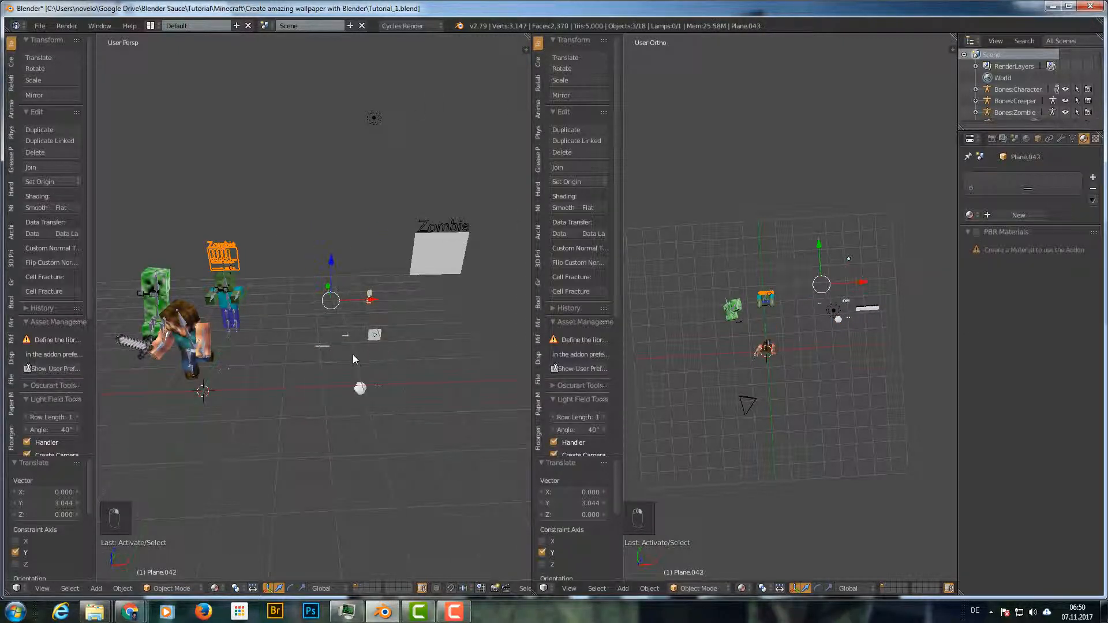
right_click(344, 337, "shift")
right_click(323, 347, "shift")
right_click(360, 388, "shift")
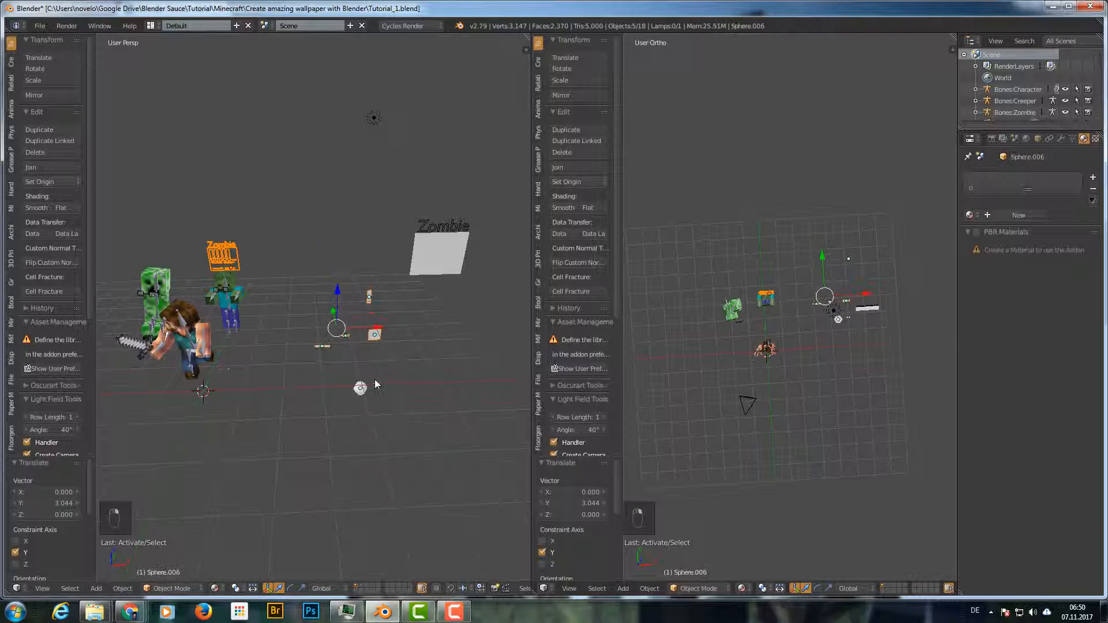
right_click(376, 385, "shift")
right_click(457, 245, "shift")
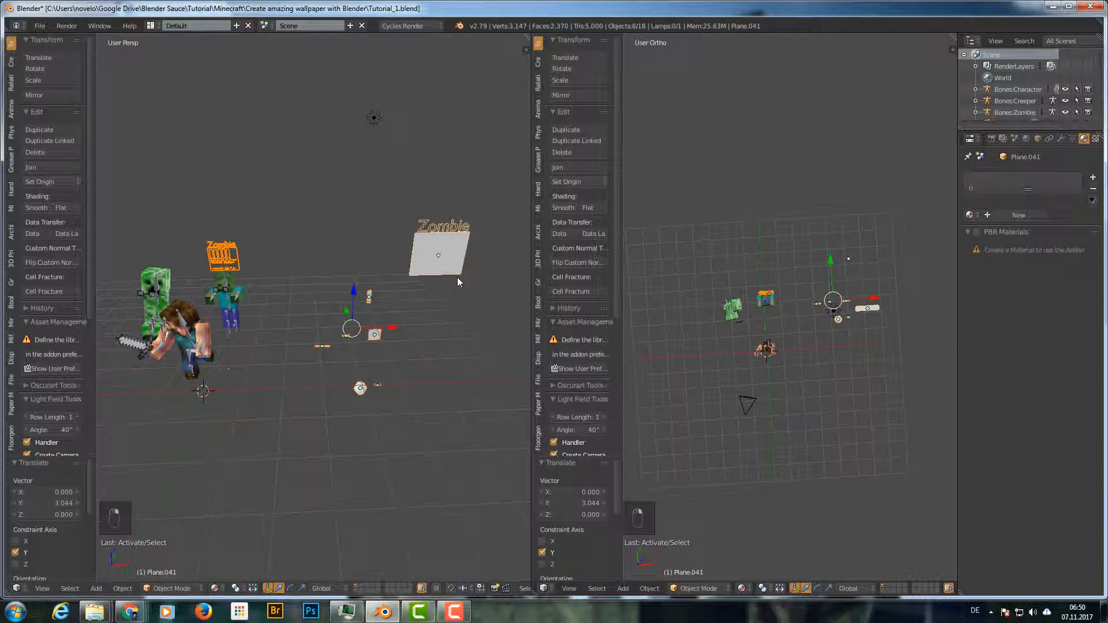
key("m")
left_click(553, 296)
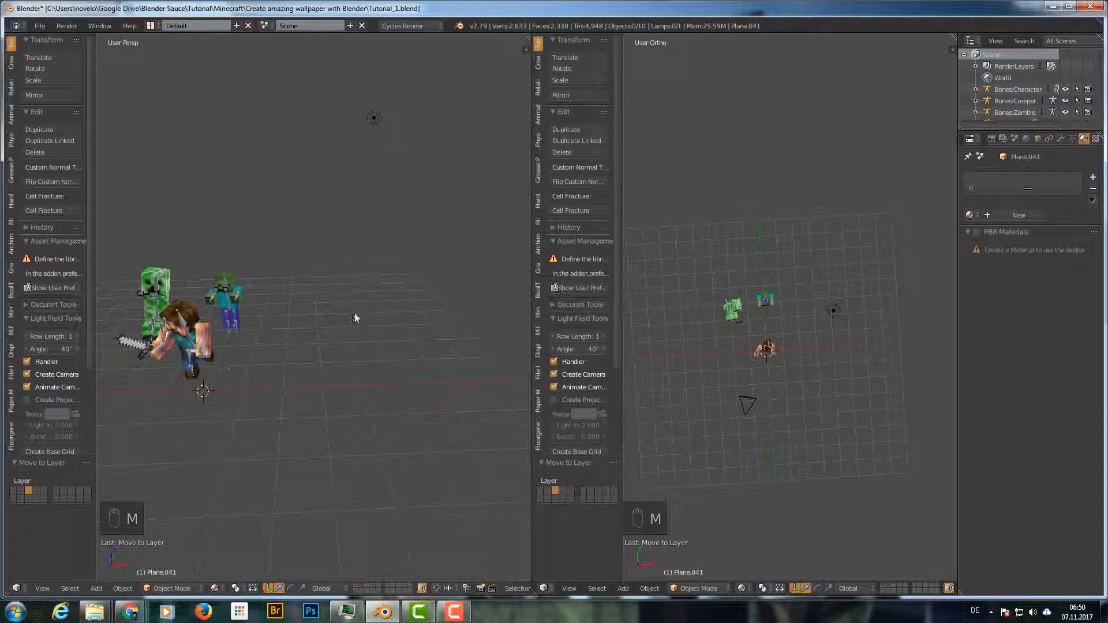
- Move the zombie's armature and mesh 2.722 along X and rotate them -33.1° about Z
right_click(232, 316)
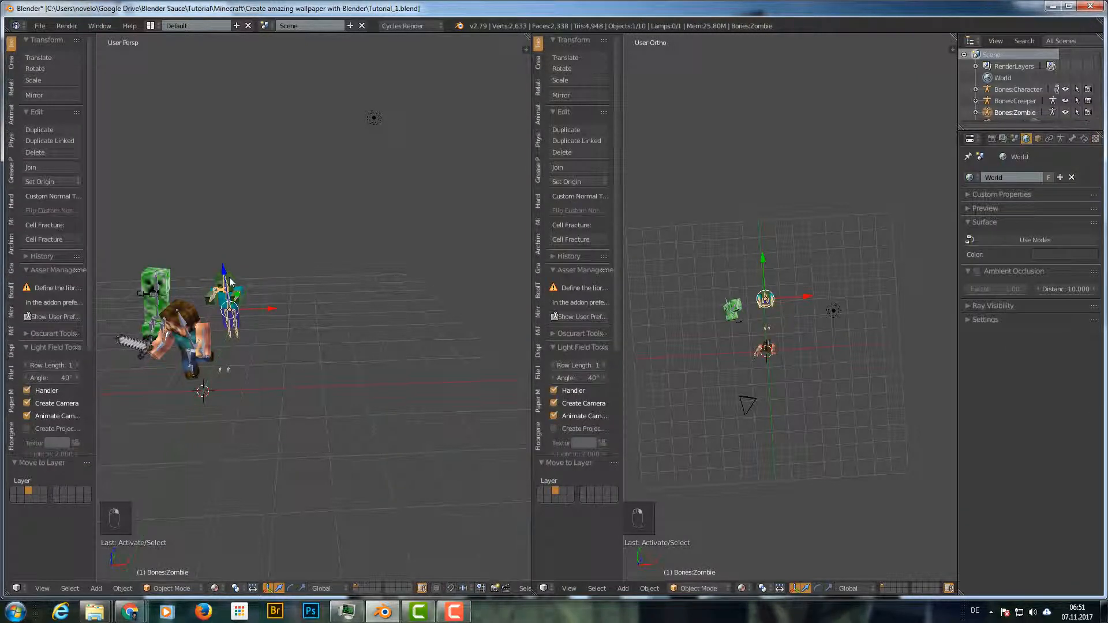
right_click(231, 283, "shift")
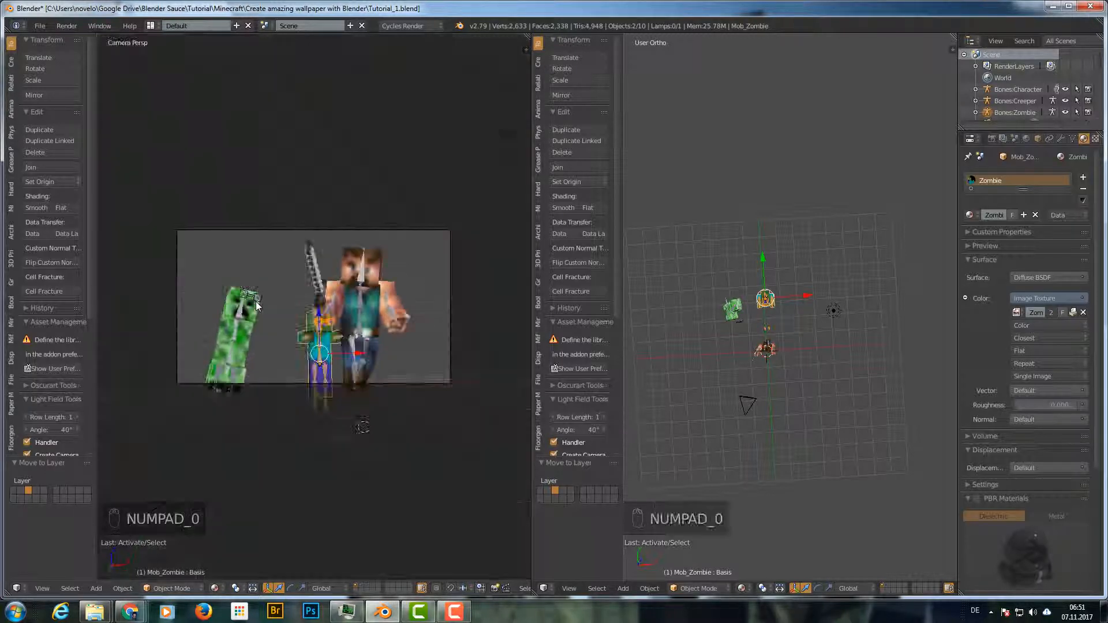
key("KP_0")
left_click_drag(355, 353, 464, 354)
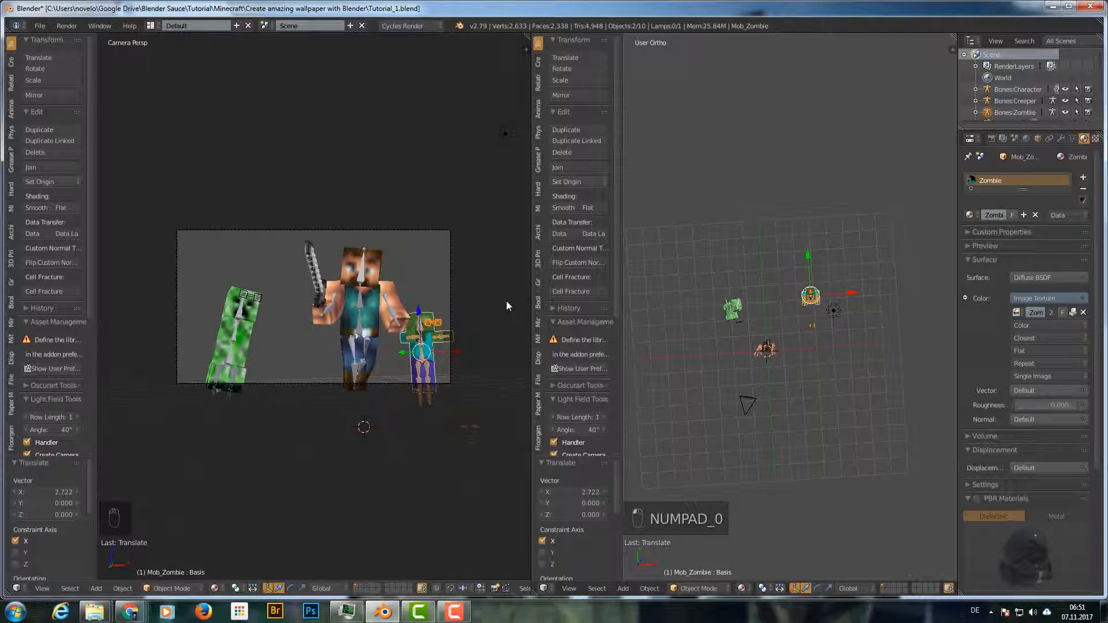
key("r")
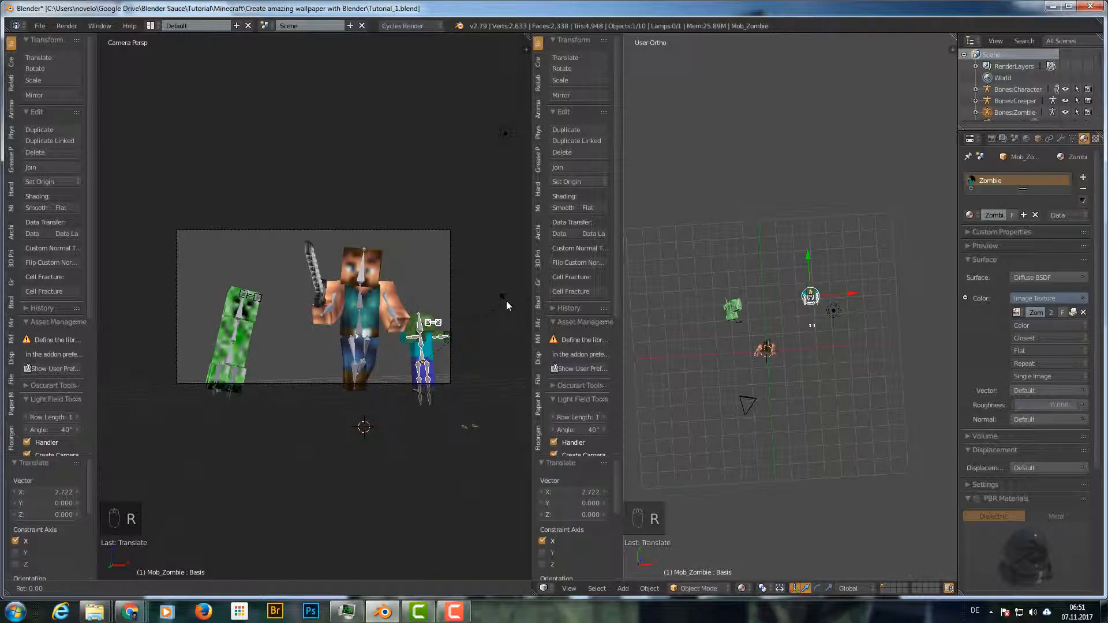
key("z")
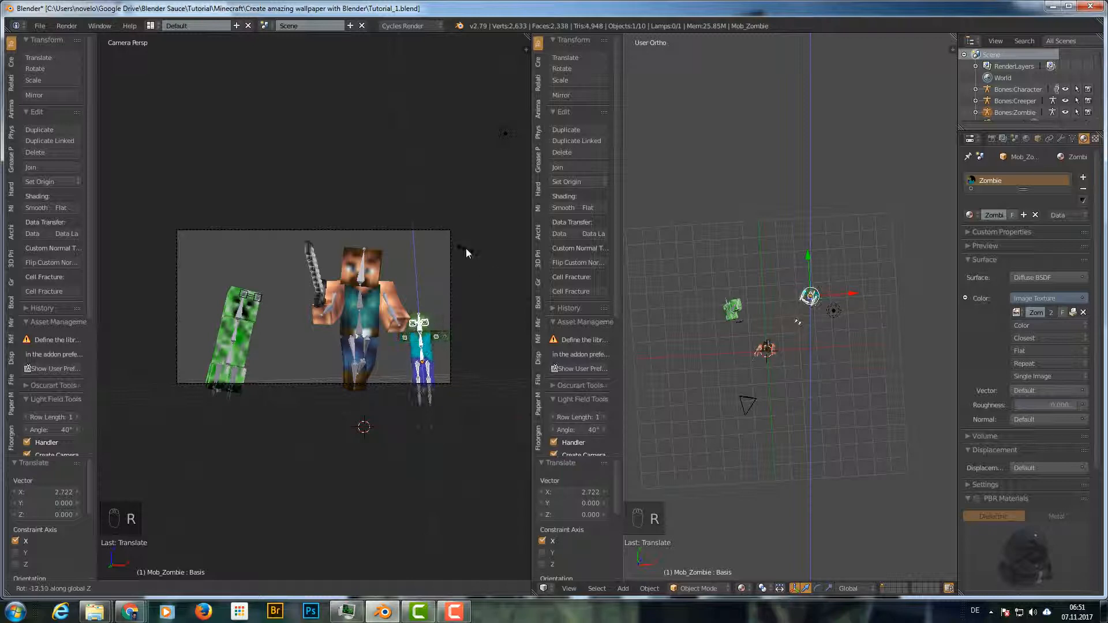
left_click(466, 248)
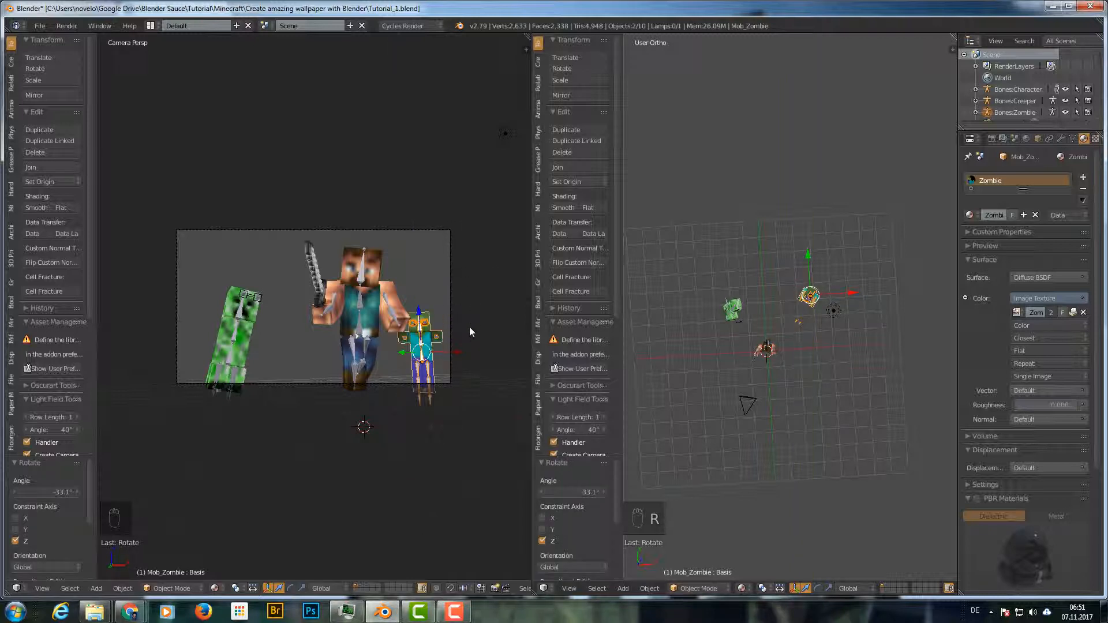
- Switch the zombie's armature to Pose Mode and try rotating all its selected bones together
middle_click_drag(478, 359, 375, 362)
right_click(432, 375)
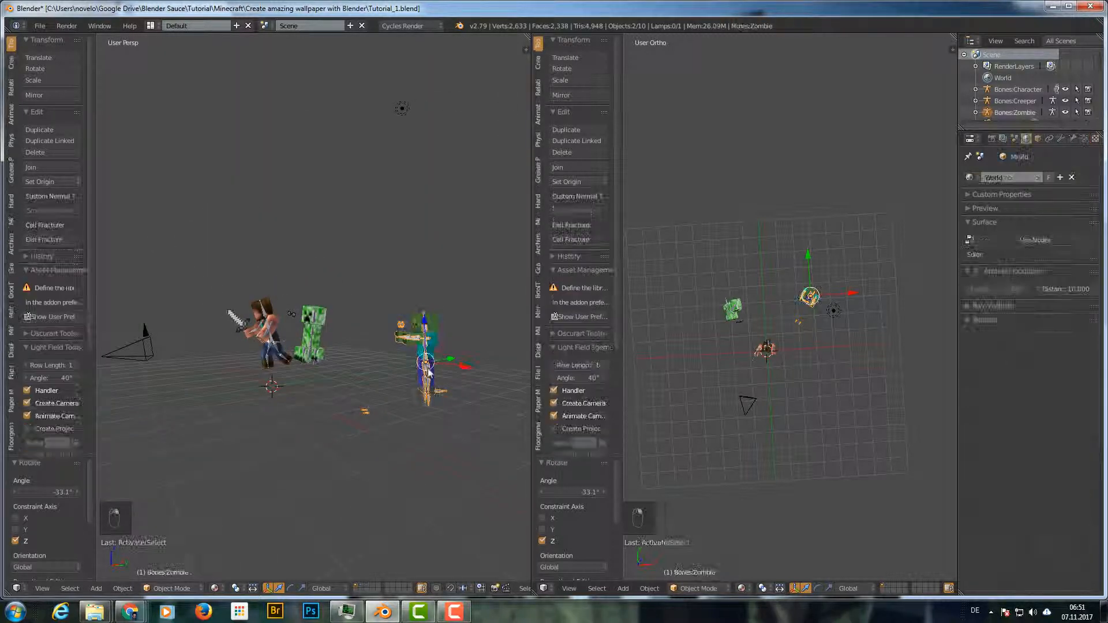
left_click(713, 588)
left_click(710, 549)
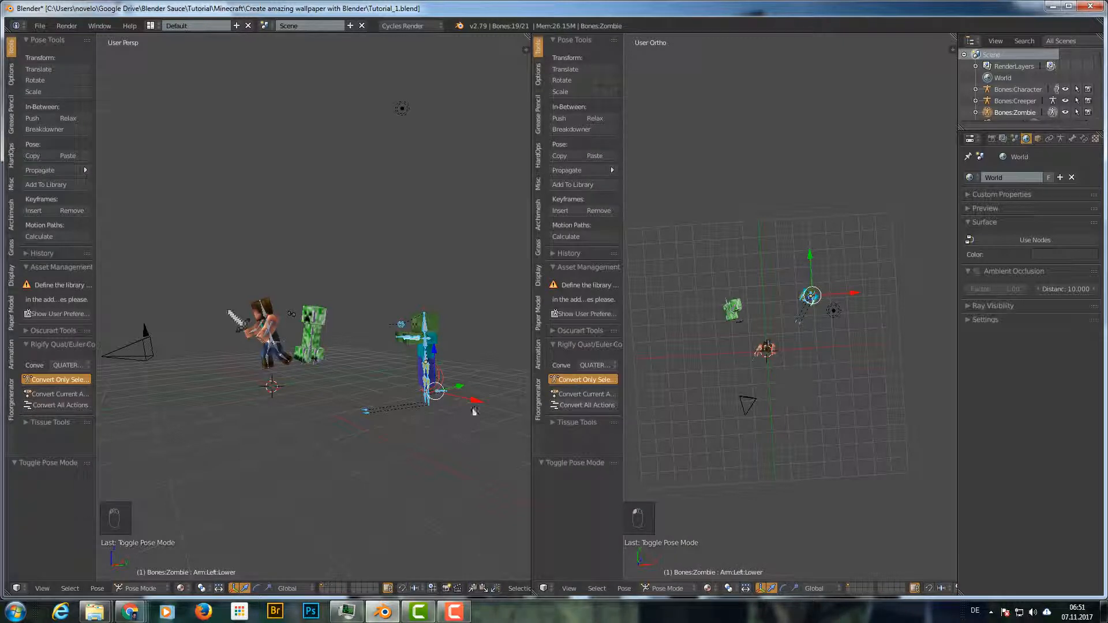
key("r")
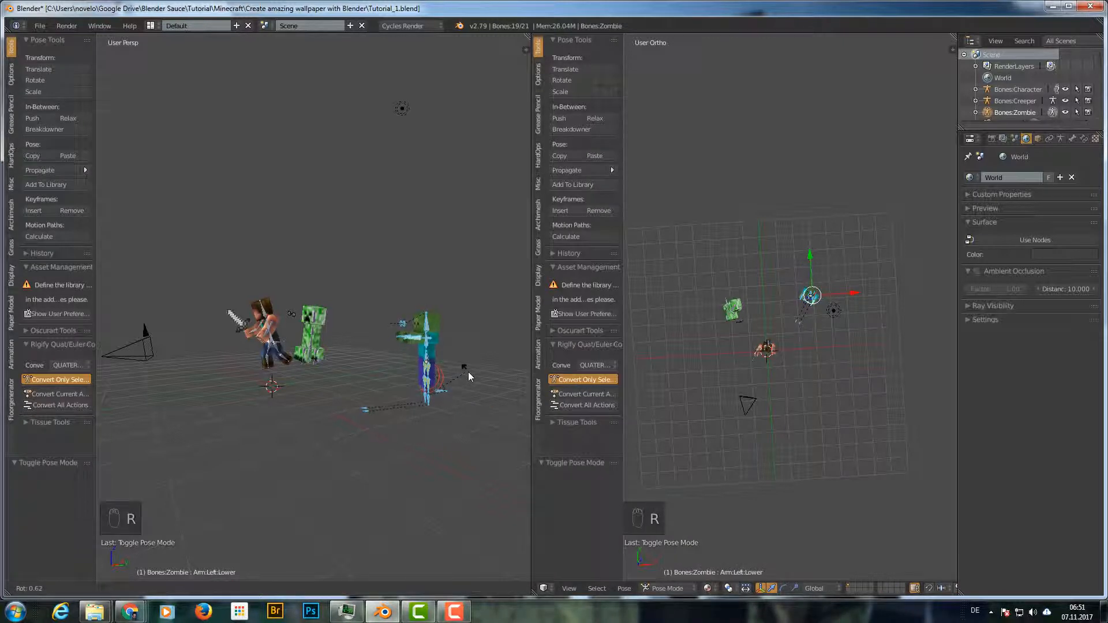
left_click(430, 372)
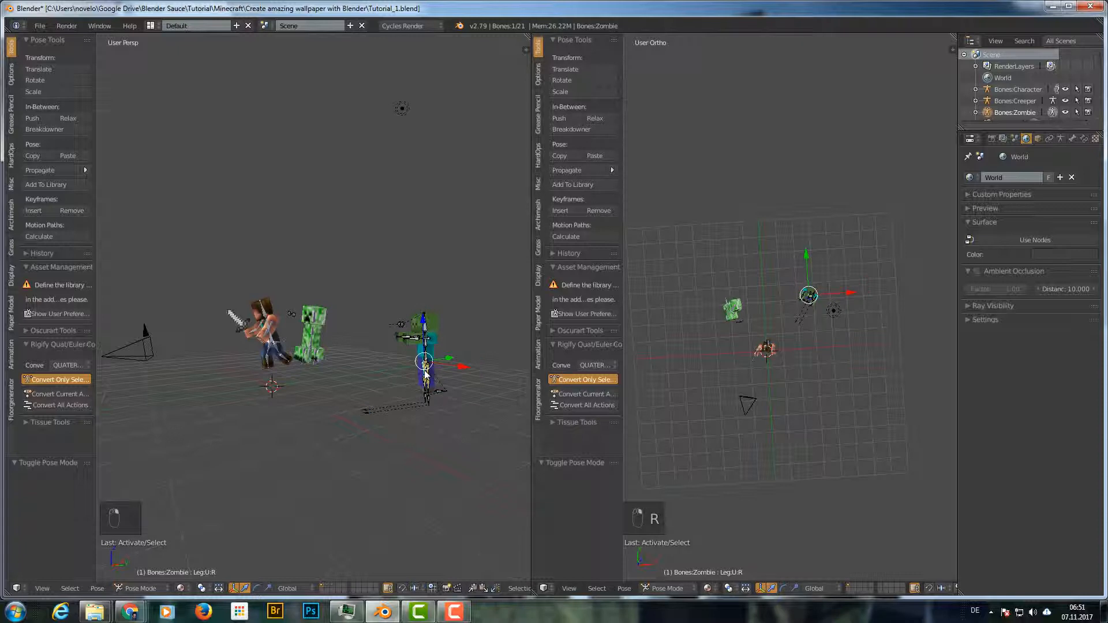
- Move the zombie's IKRotation.Left bone by 0.244, 0.398, 0.080 and its IK.Leg.Left bone by -0.136, -0.223, -0.025
right_click(428, 373)
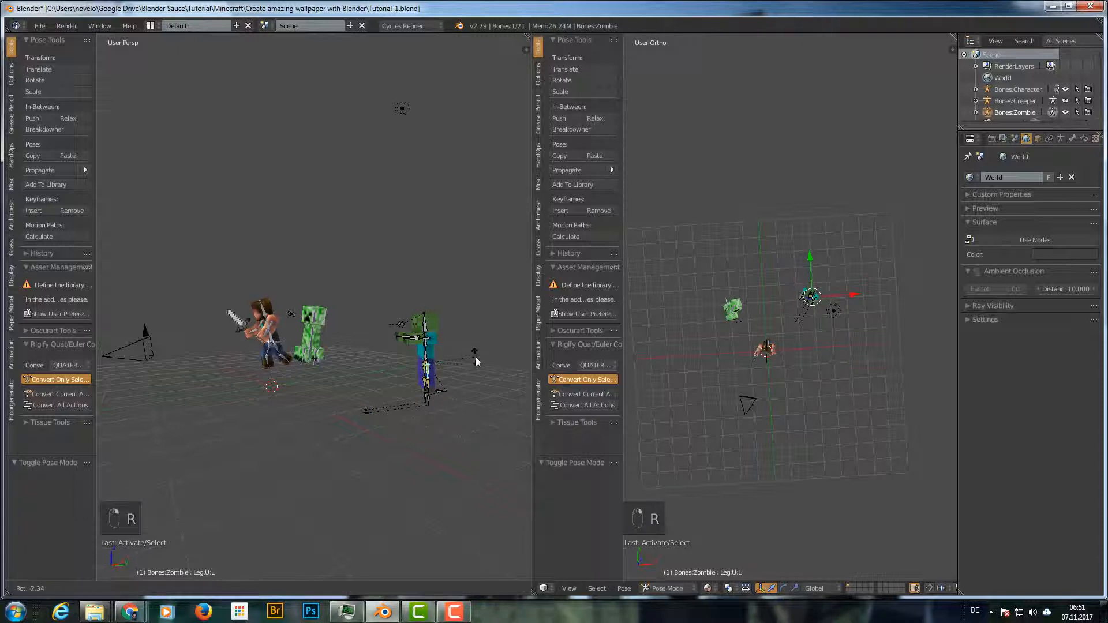
right_click(370, 413)
key("g")
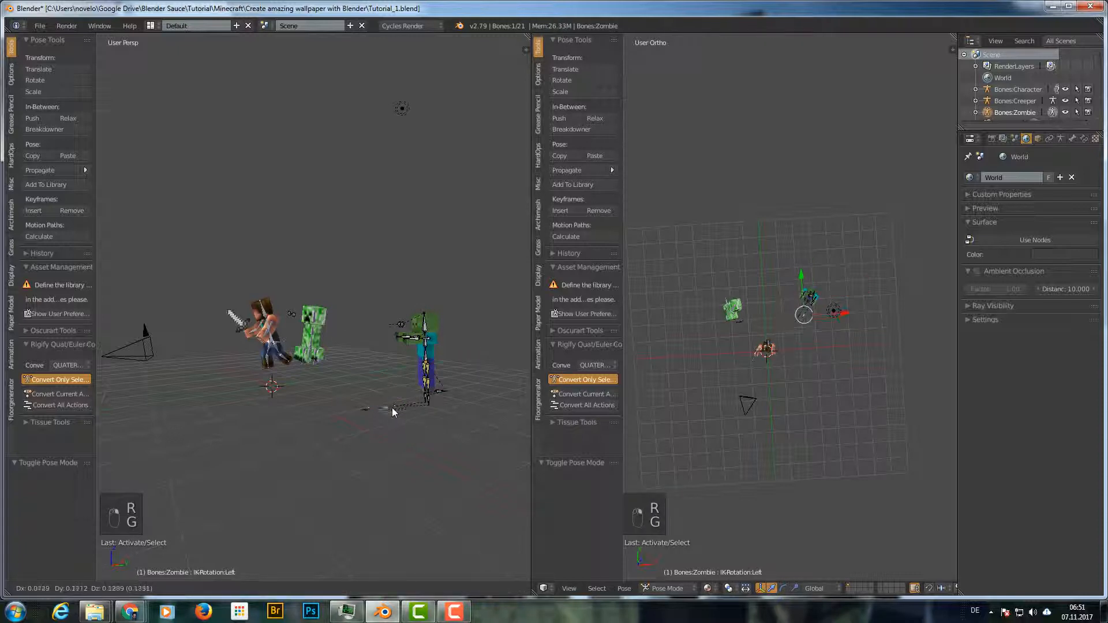
left_click(393, 407)
right_click(430, 400)
key("g")
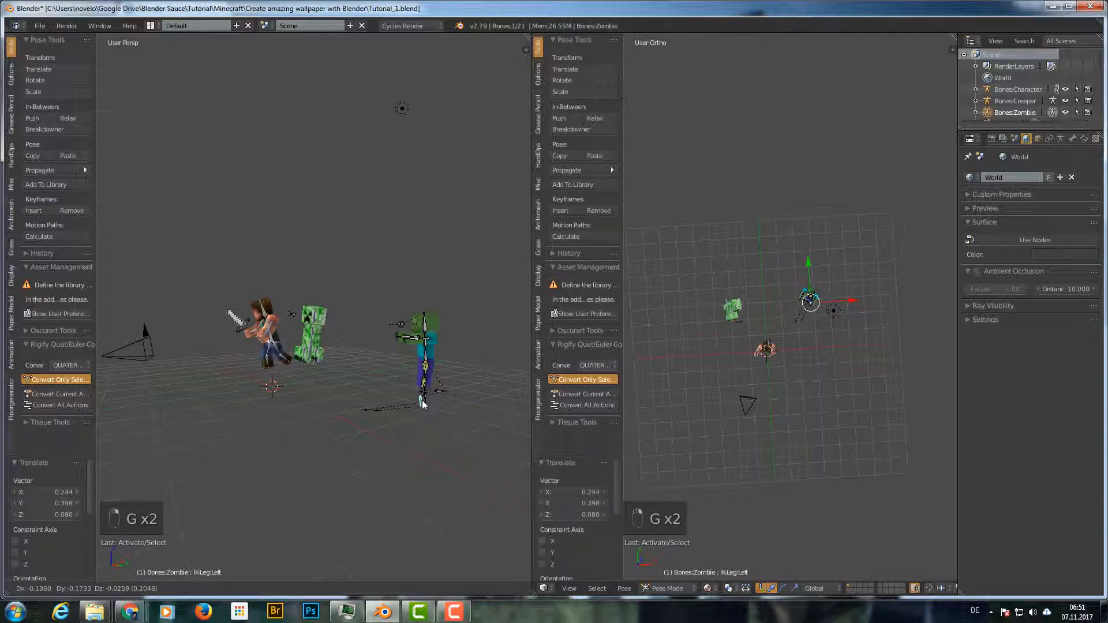
left_click(422, 405)
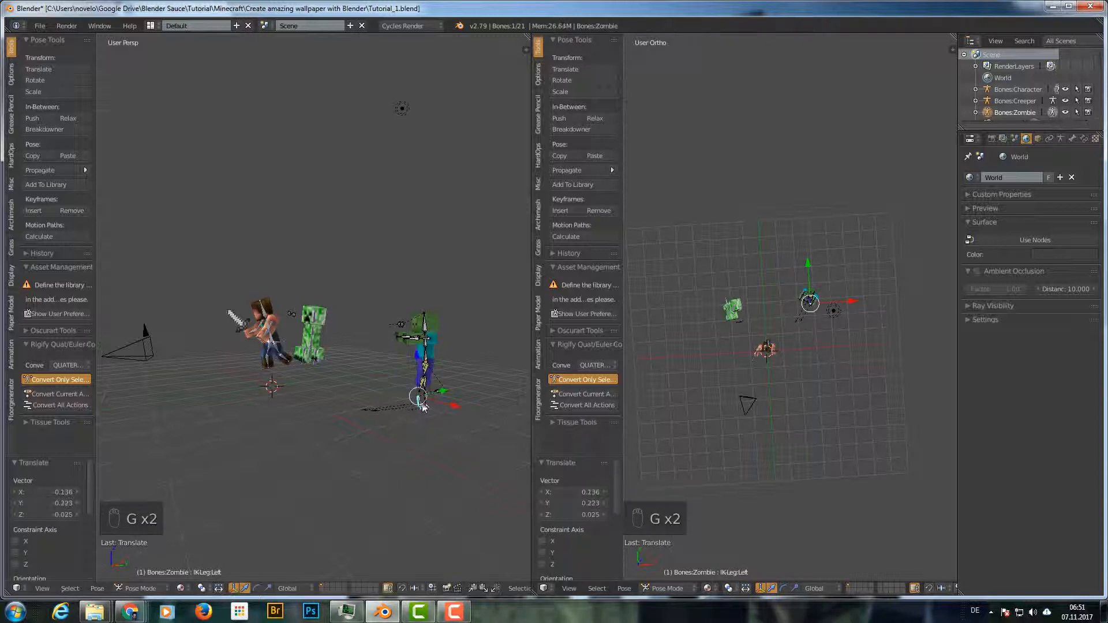
- Rotate the zombie's lower left leg bone by 3.7° and its left leg IK bone by about -11.2°
middle_click_drag(424, 404, 439, 331)
scroll(501, 374, "up", 4)
middle_click_drag(501, 374, 384, 412)
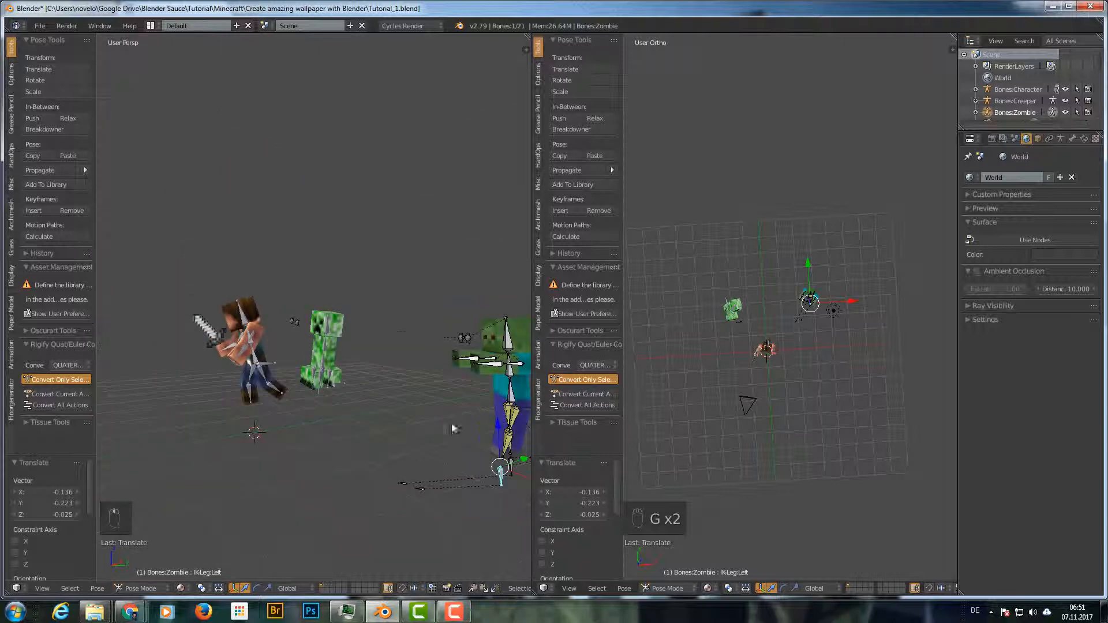
middle_click_drag(452, 428, 261, 397, "shift")
right_click(365, 426)
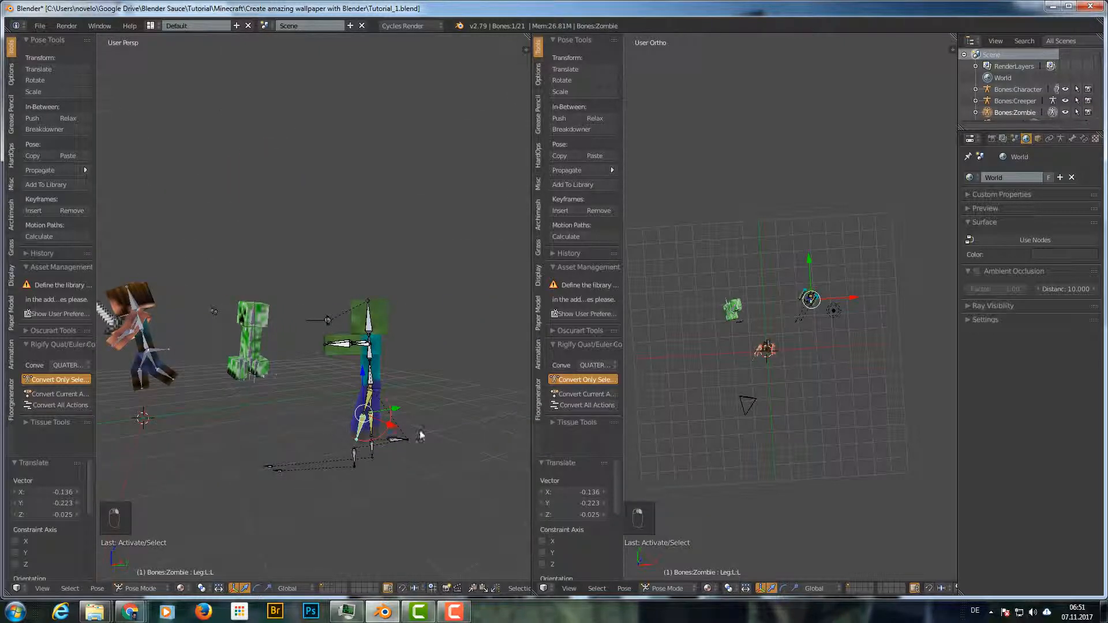
key("r")
left_click(432, 433)
right_click(393, 443)
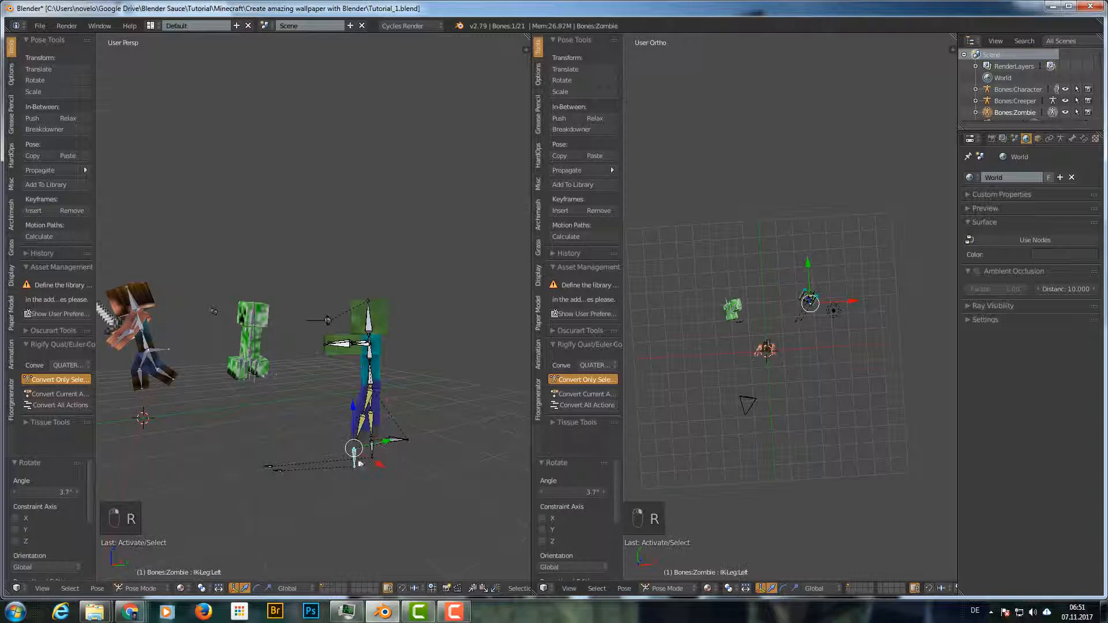
key("r")
left_click(386, 456)
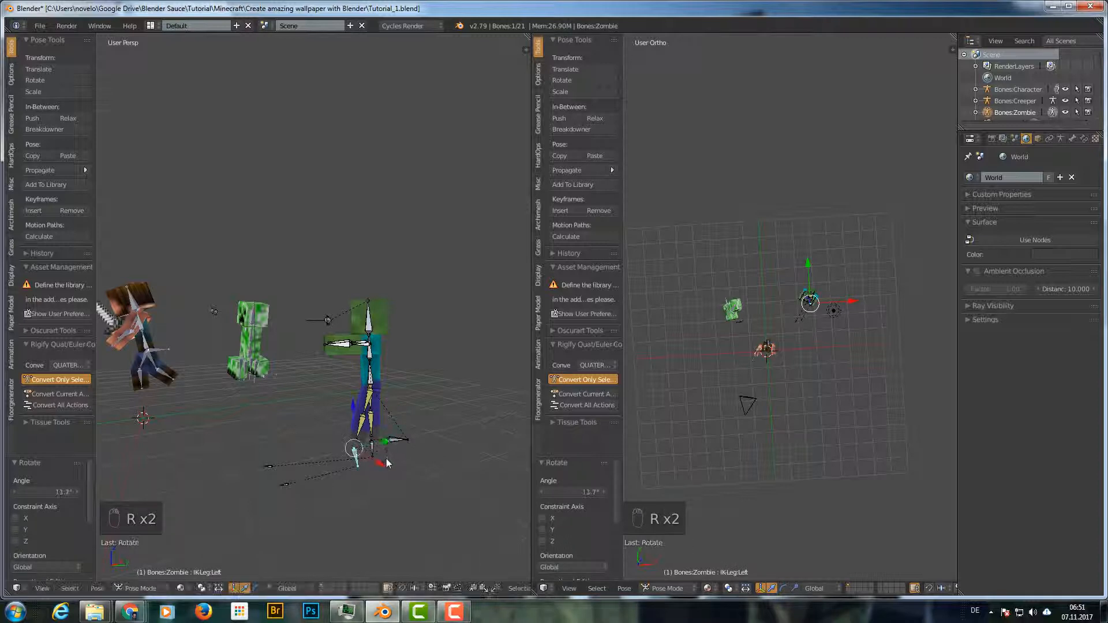
right_click(398, 440)
key("r")
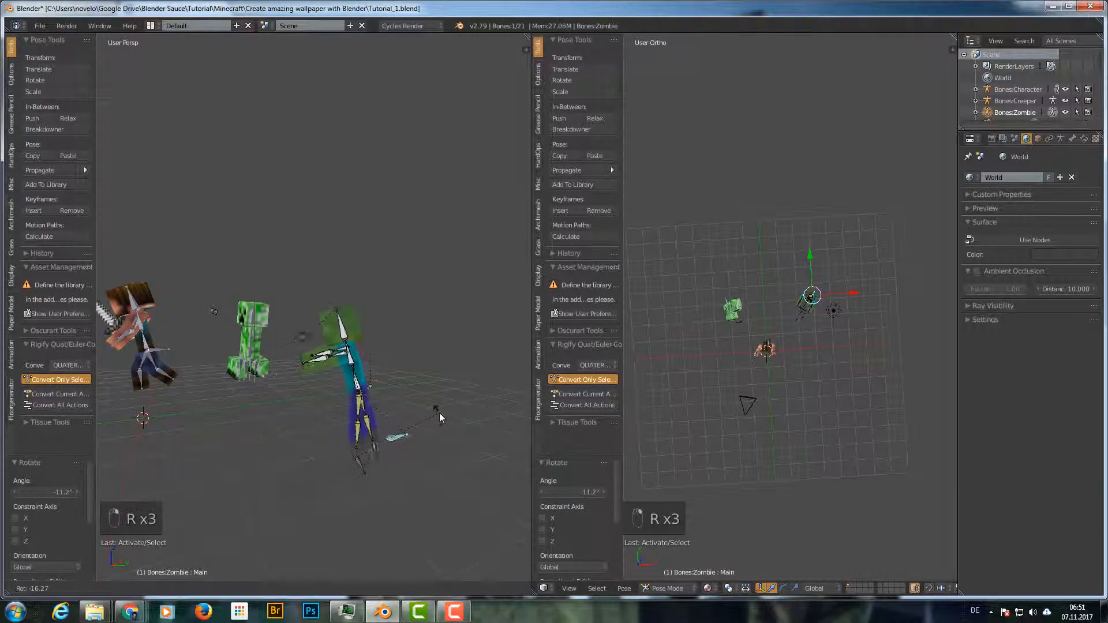
right_click(445, 433)
- Examine the zombie's rig in Edit Mode and Pose Mode, and check its pose and placement through the camera
middle_click_drag(431, 365, 381, 359)
key("Tab")
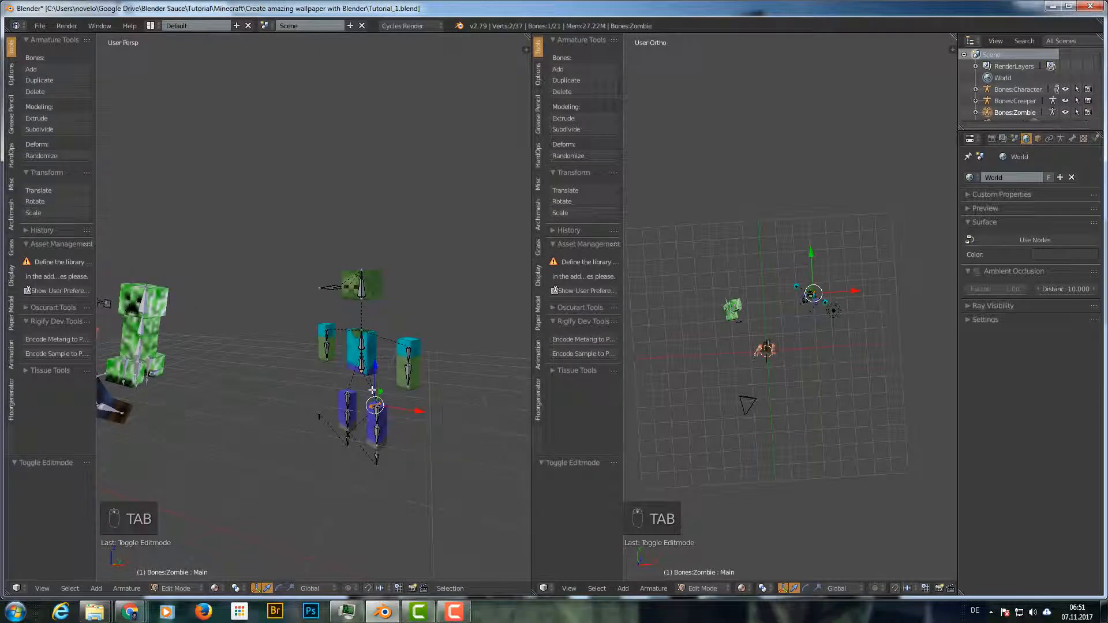
key("Tab")
scroll(473, 399, "up", 5)
scroll(456, 397, "down", 5)
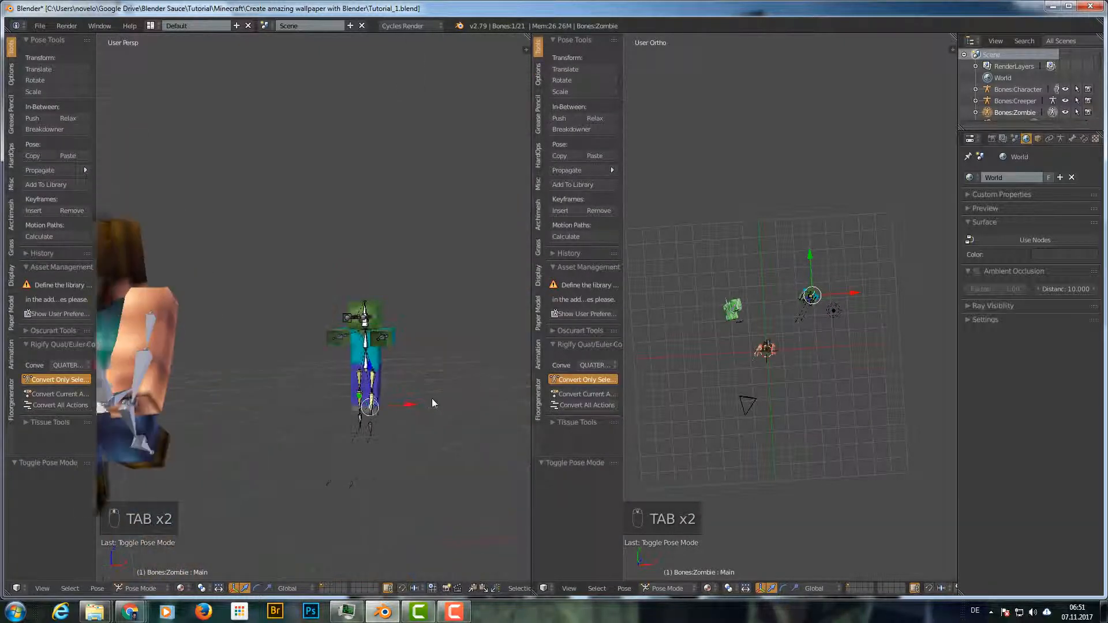
scroll(381, 404, "down", 4)
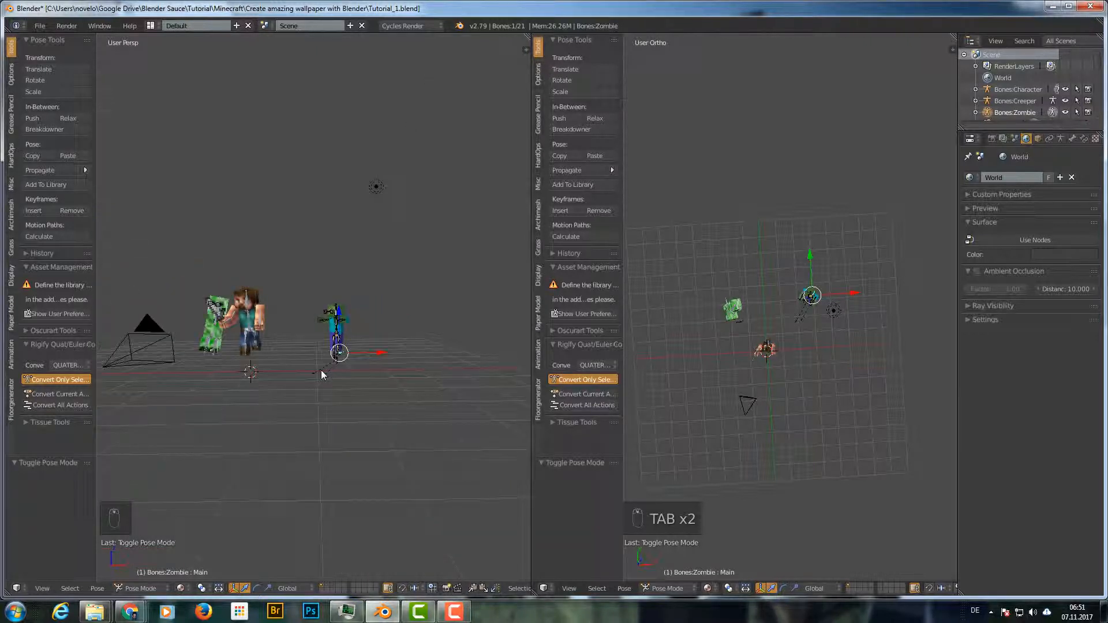
key("KP_0")
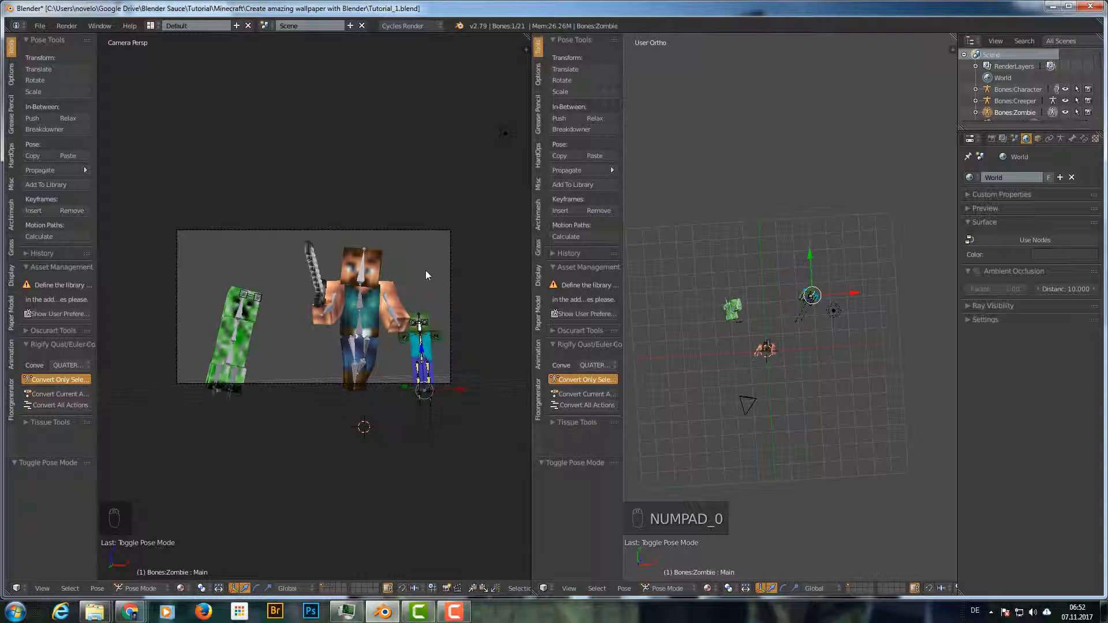
middle_click_drag(467, 249, 326, 295)
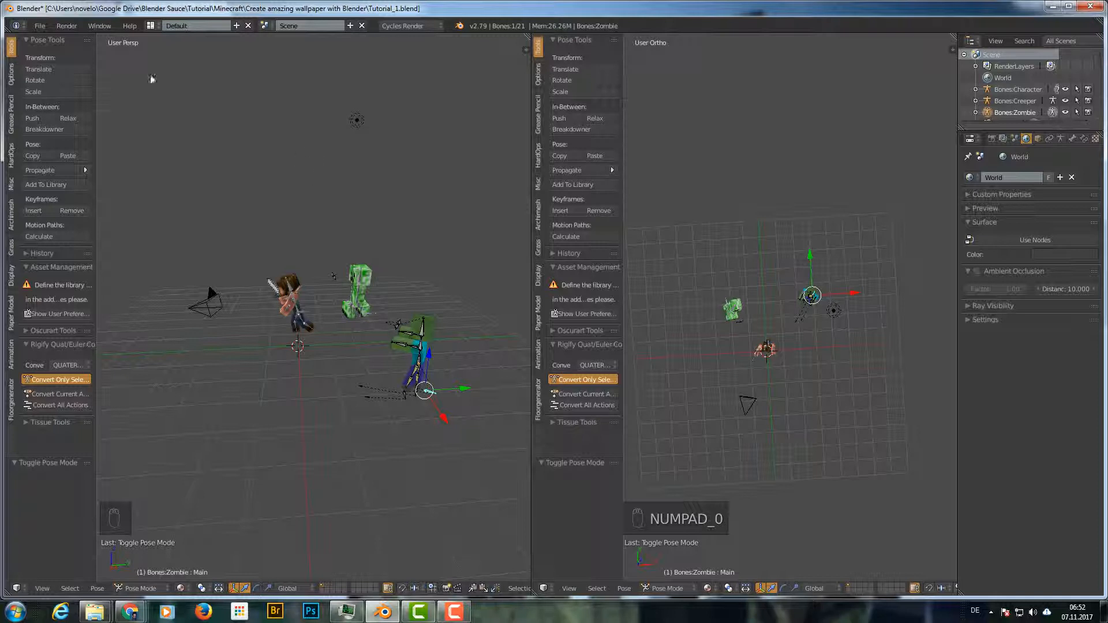
- Search the add-ons in User Preferences for "image"
left_click(42, 30)
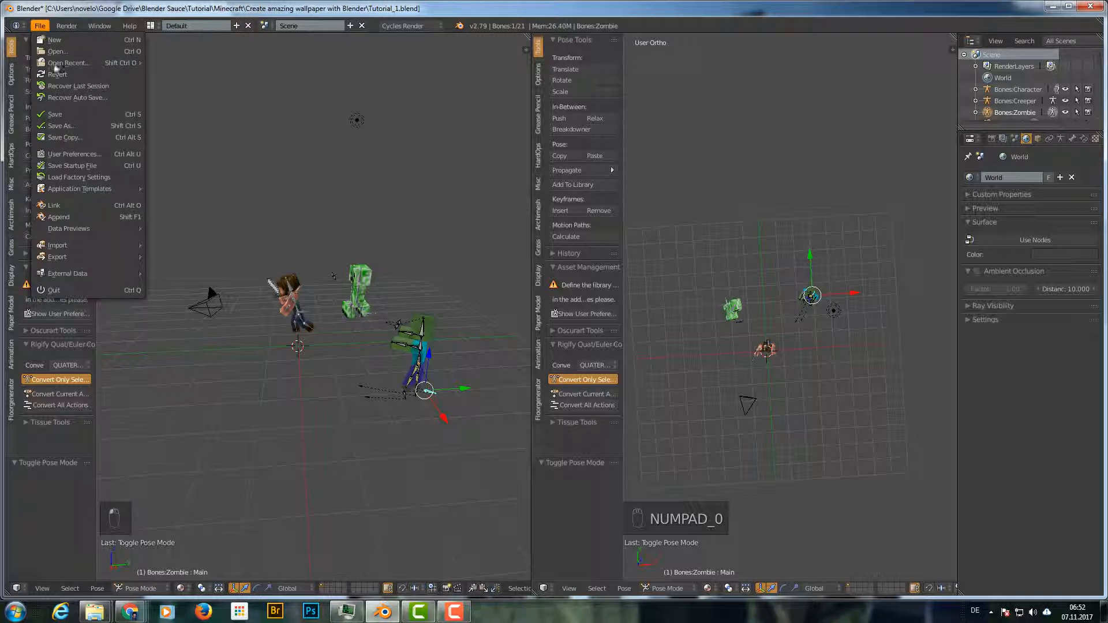
mouse_move(88, 247)
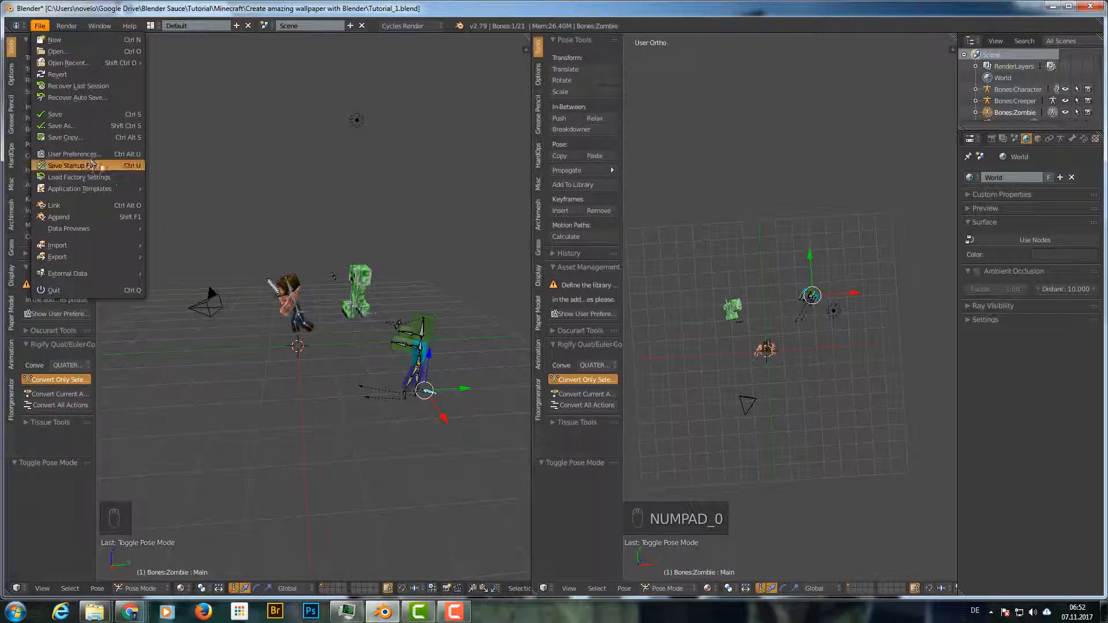
left_click(84, 154)
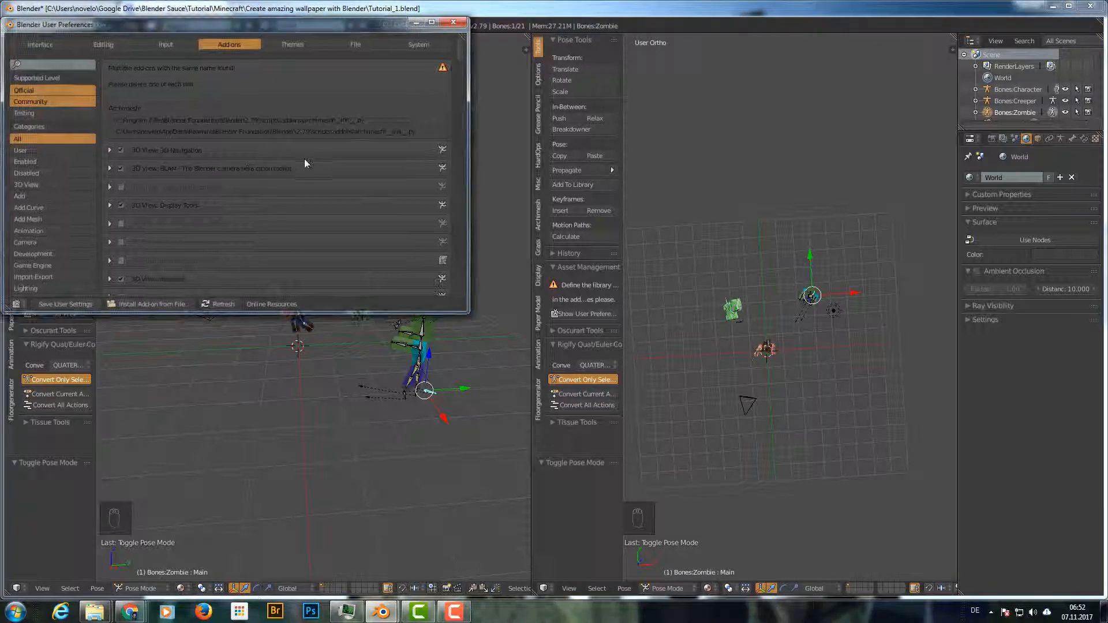
left_click(54, 64)
type("im")
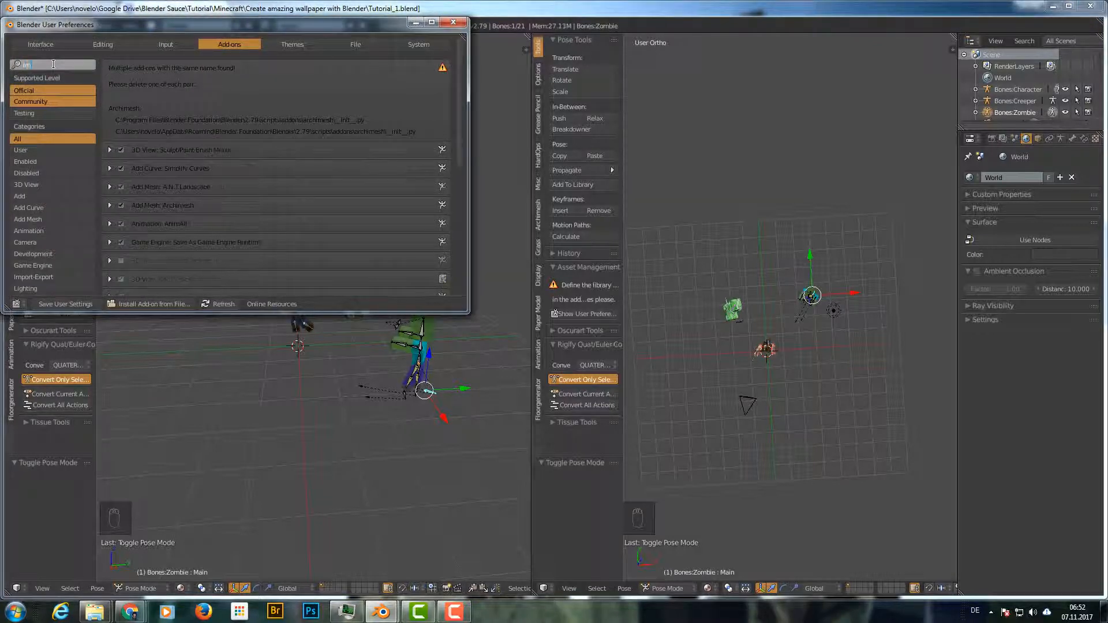
type("e")
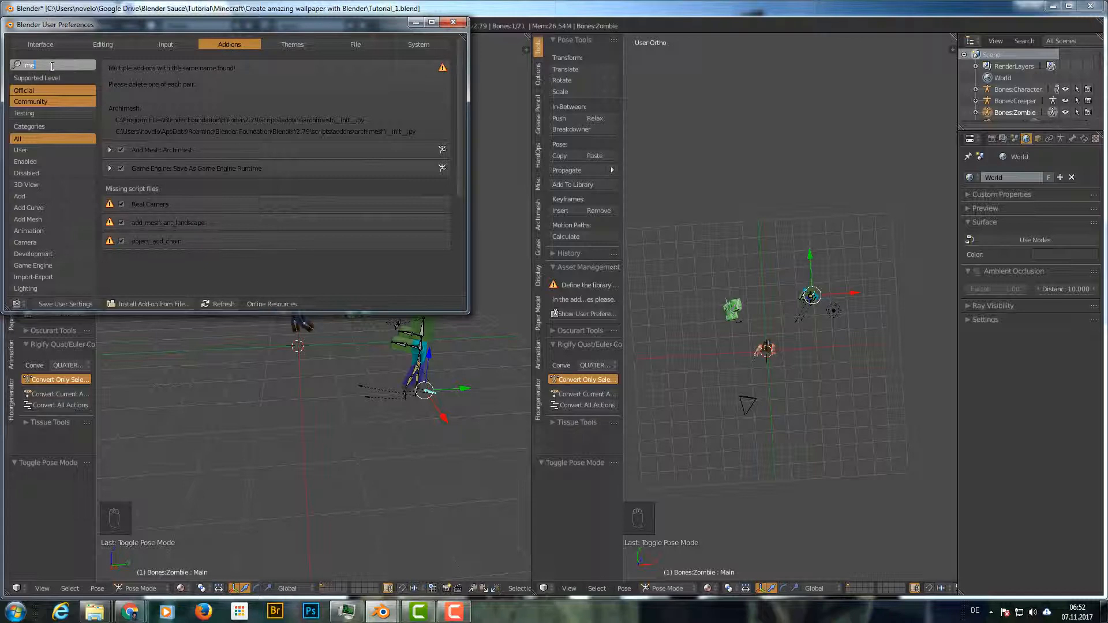
key("BackSpace")
type("a")
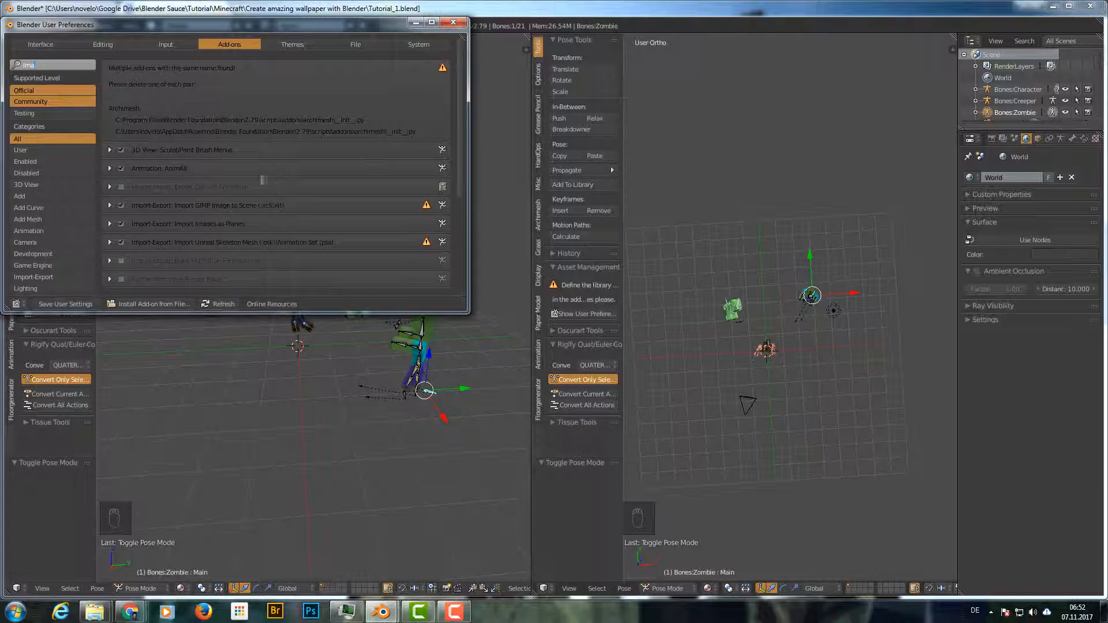
type("ge")
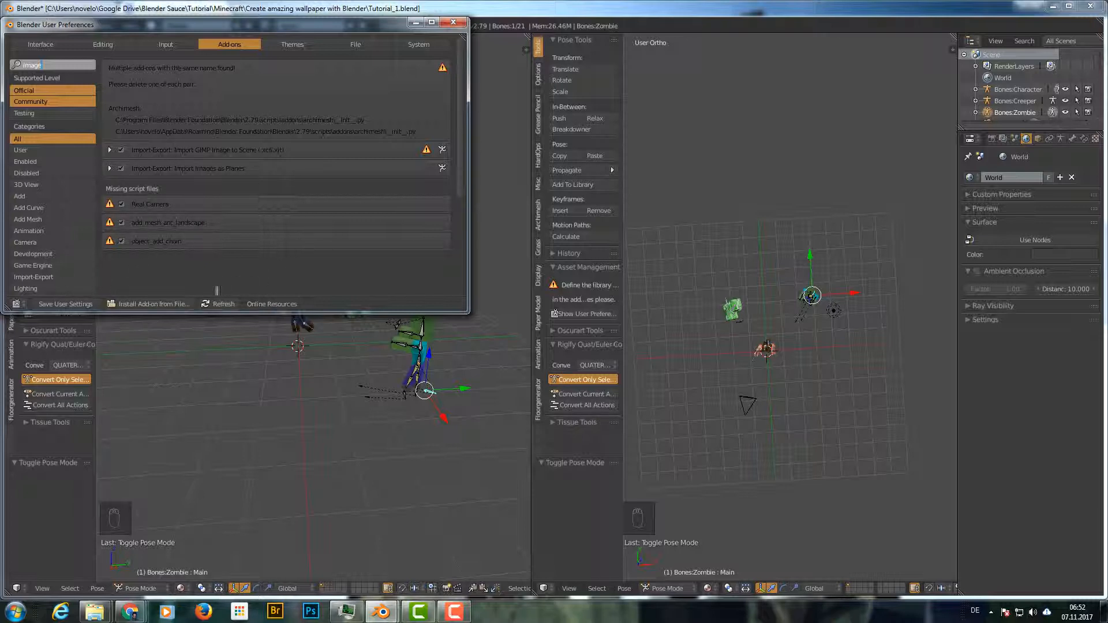
- Import sky_background.jpg with Images as Planes and move the plane 2.307 along Y
left_click(453, 22)
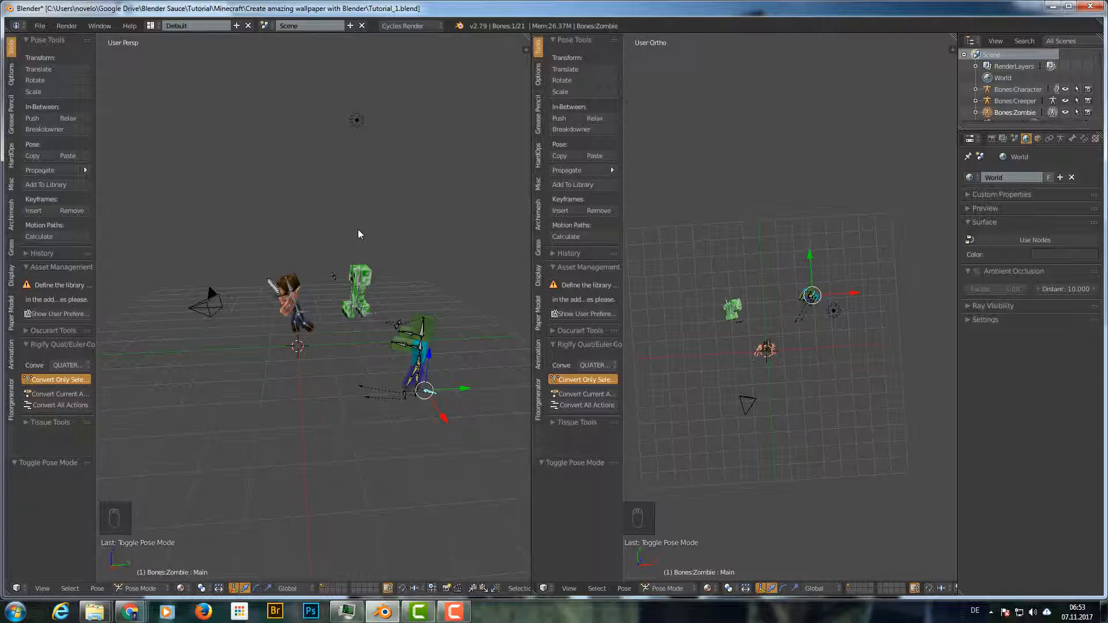
left_click(40, 25)
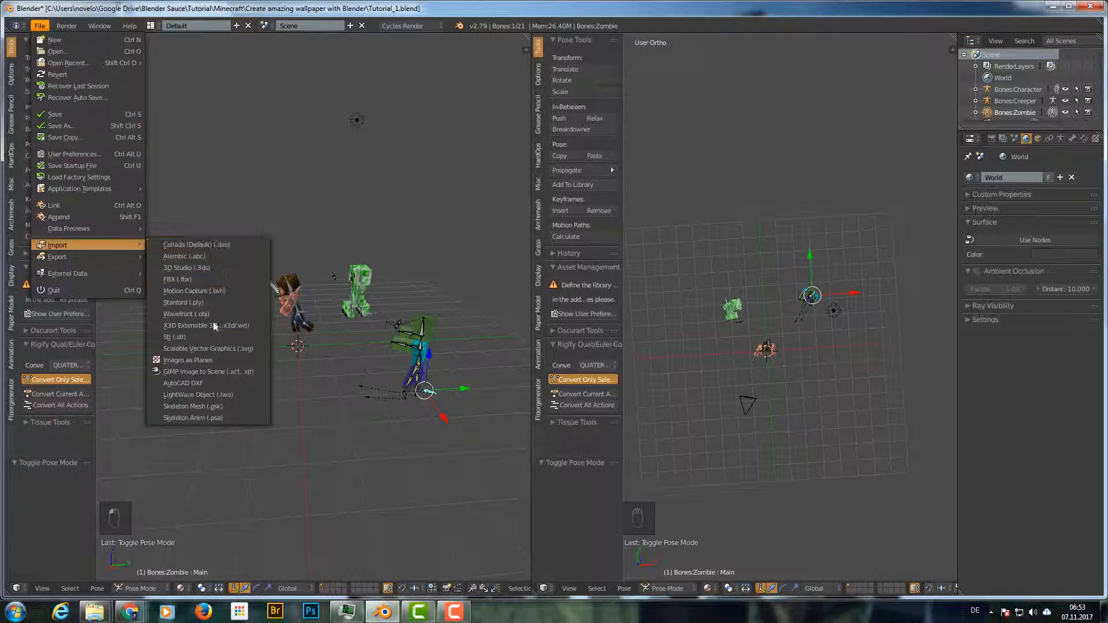
left_click(191, 359)
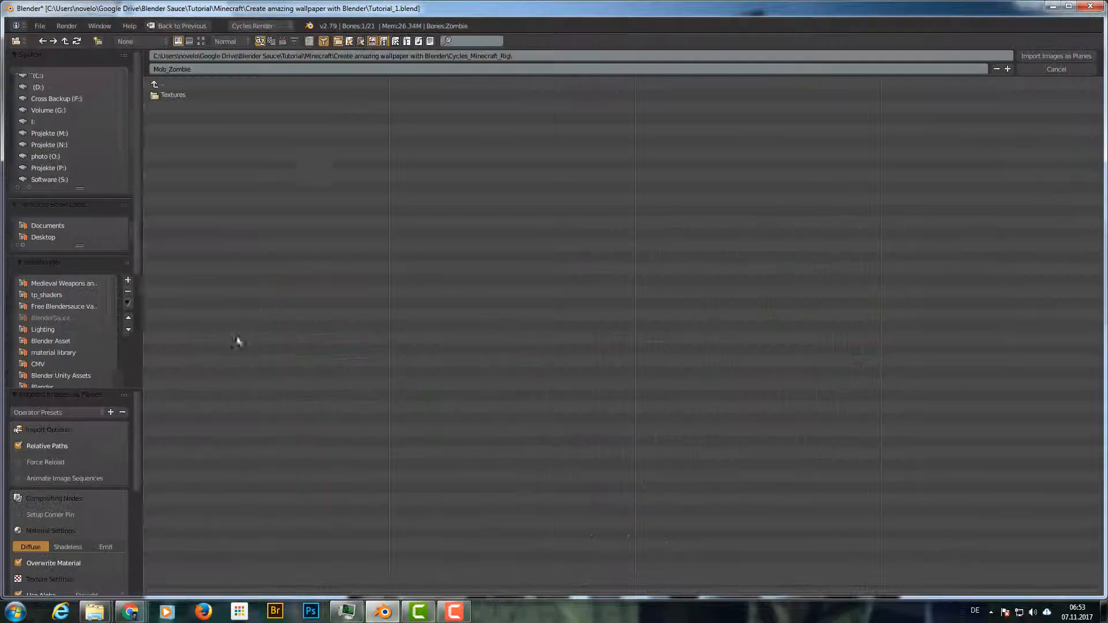
left_click(175, 85)
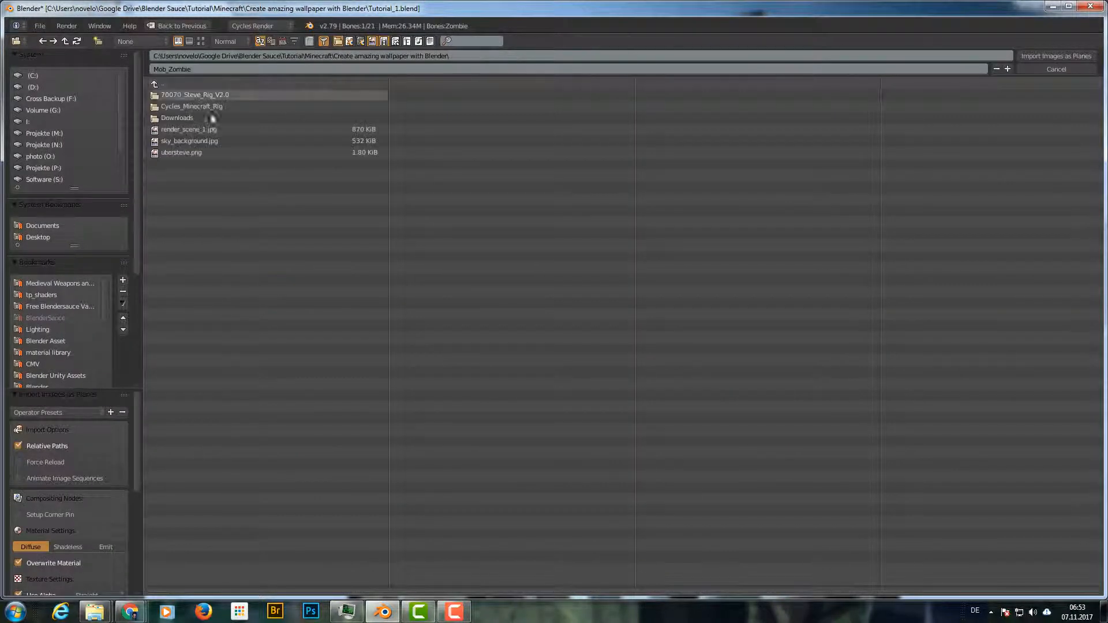
left_click(176, 142)
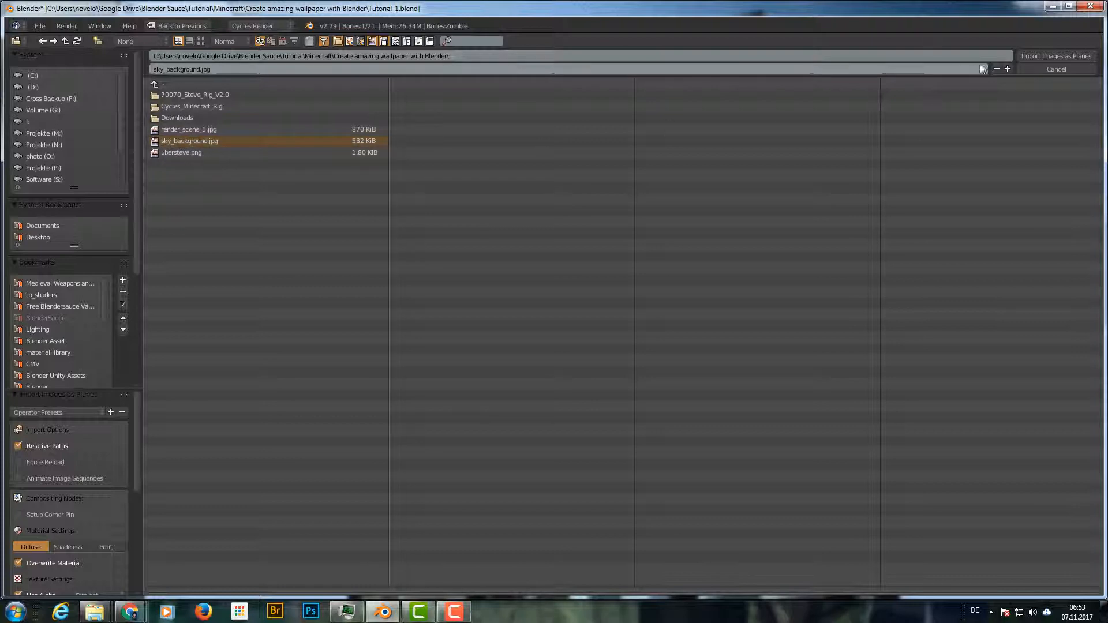
left_click(1056, 56)
middle_click_drag(361, 345, 392, 324)
mouse_move(311, 332)
left_mouse_down()
mouse_move(328, 306)
mouse_move(319, 316)
left_mouse_up()
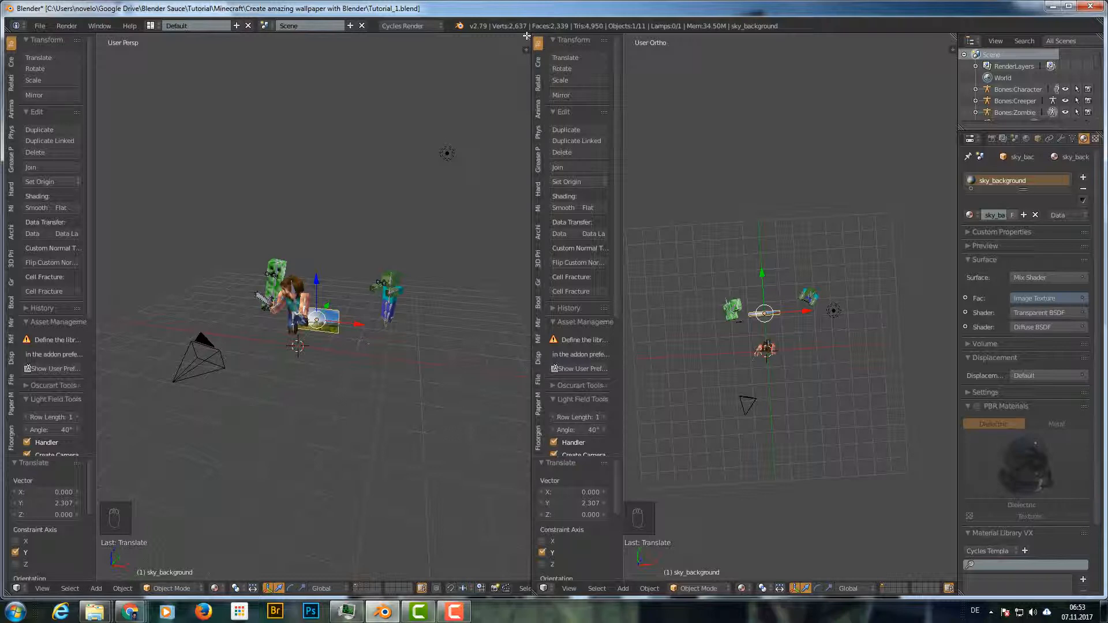
- Move the Image Texture node clear of the Diffuse BSDF node in the sky_background material, and return to the 3D View
left_click(18, 589)
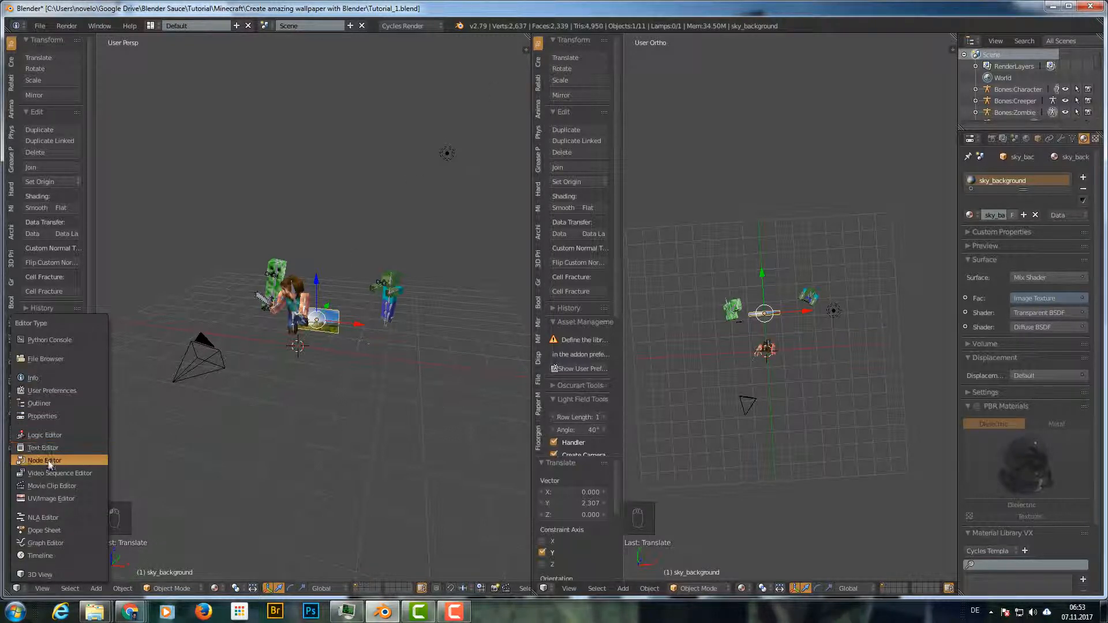
left_click(46, 461)
middle_click_drag(189, 196, 300, 158)
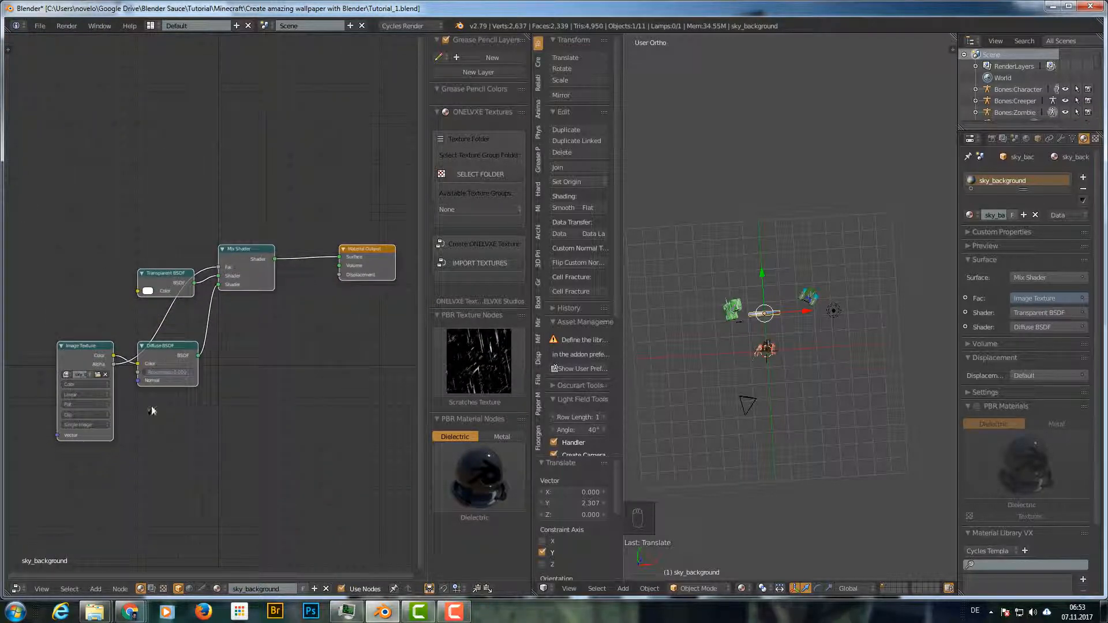
left_click_drag(81, 347, 45, 293)
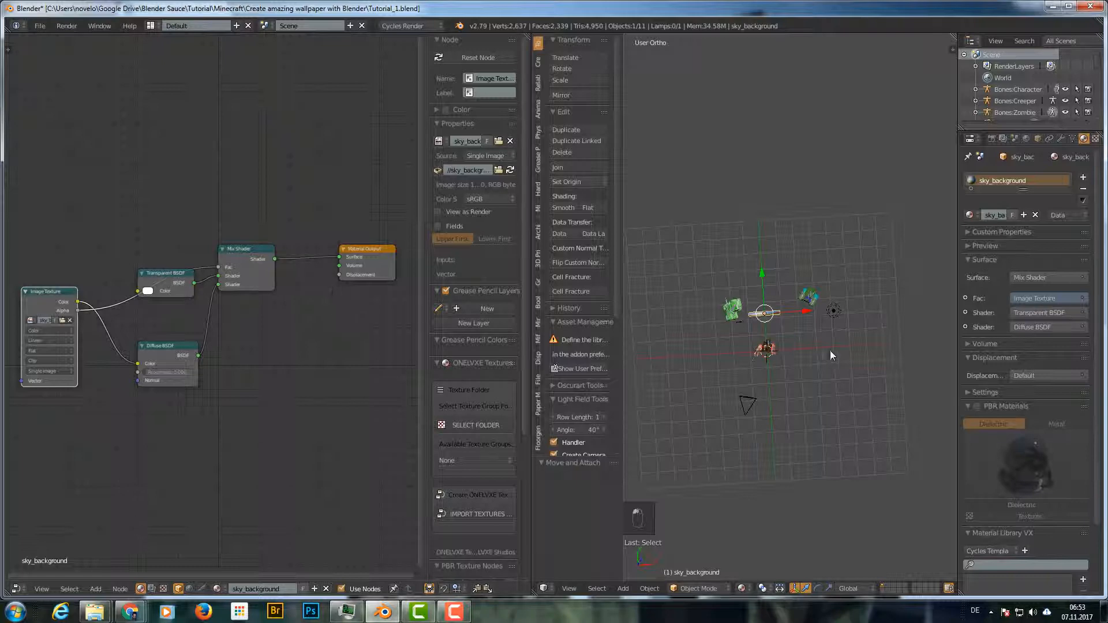
left_click(17, 589)
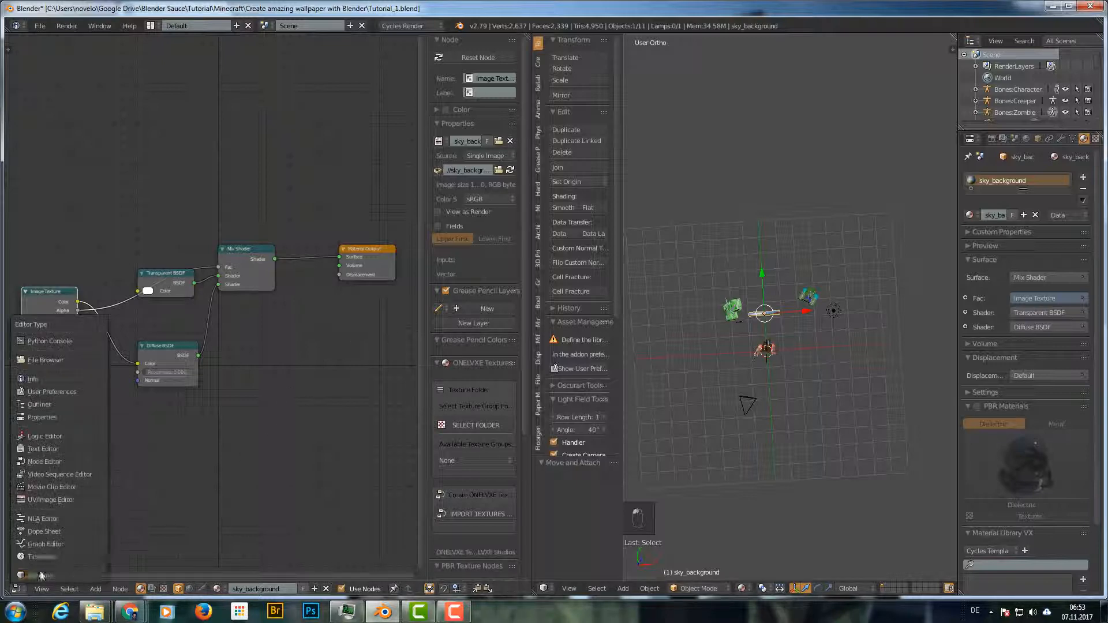
left_click(40, 576)
- Check the sky_background plane through the camera, move it a further 2.837 along Y, and scale it by 2.076 and 2.283
middle_click_drag(485, 372, 330, 342)
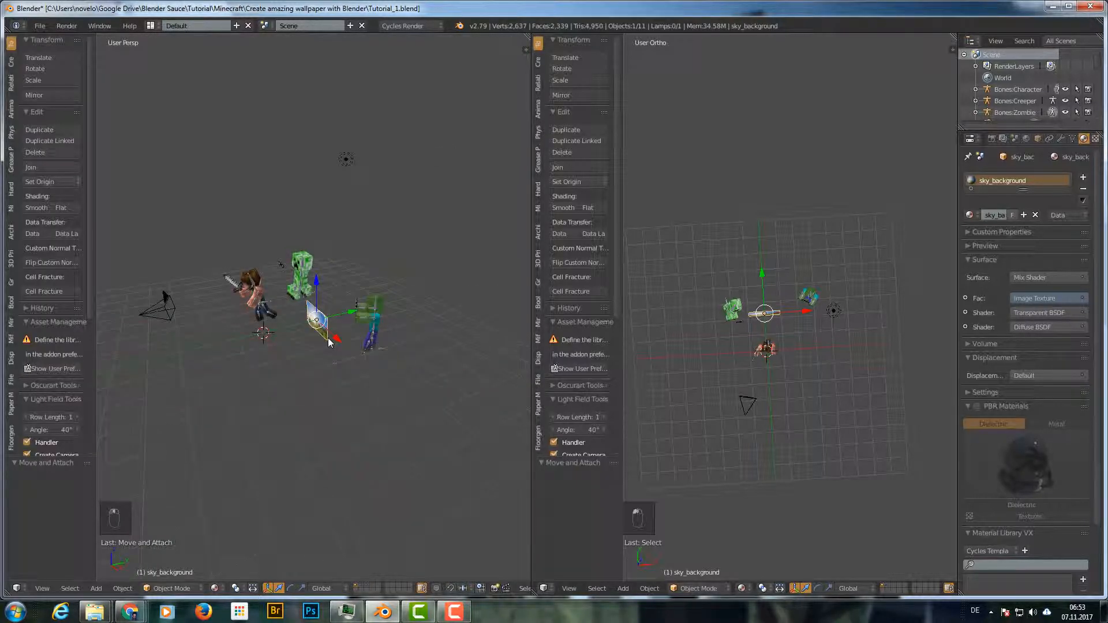
key("KP_0")
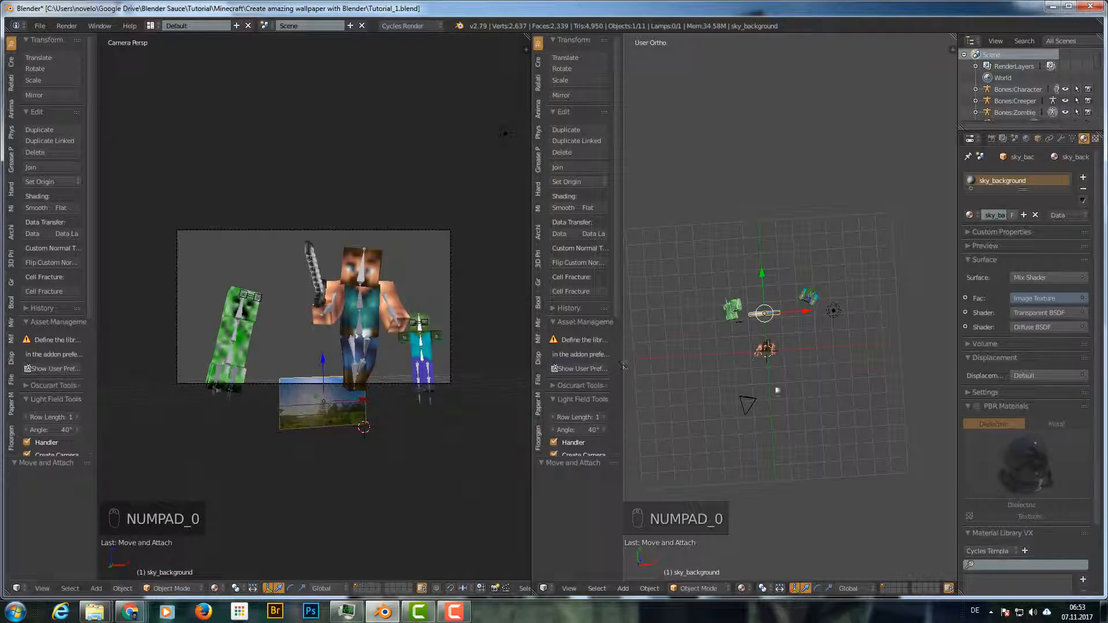
left_click_drag(763, 273, 750, 226)
key("s")
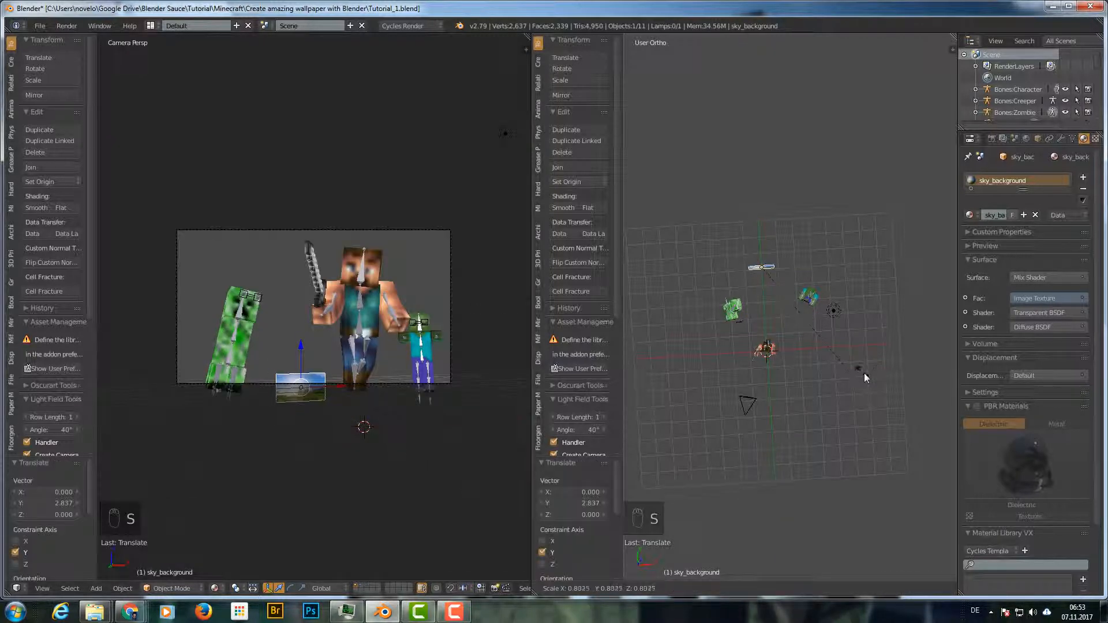
left_click(665, 567)
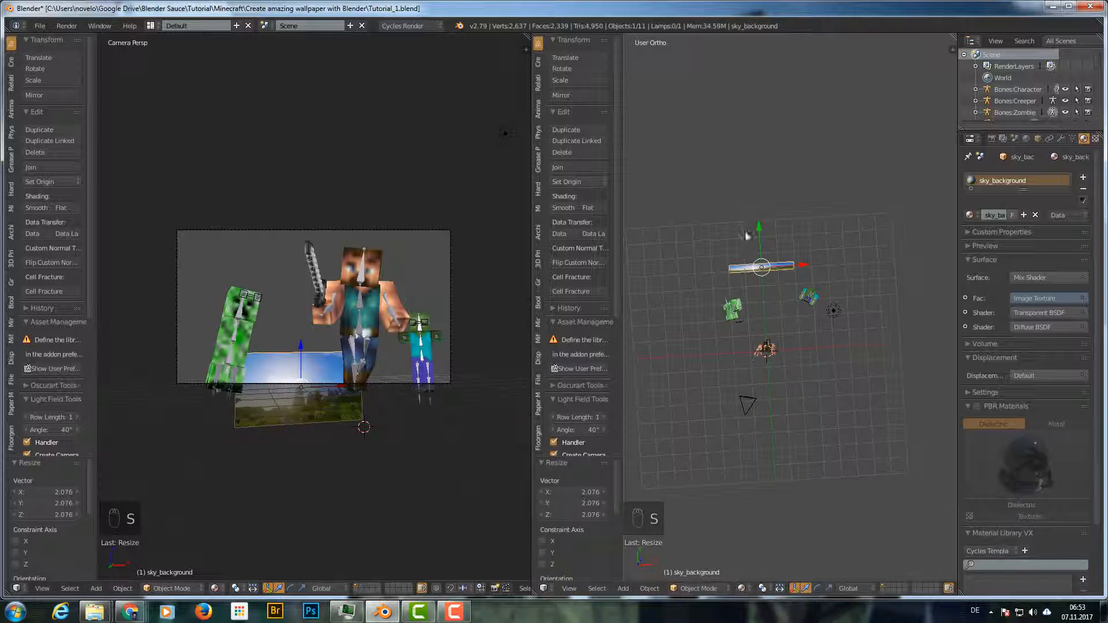
key("s")
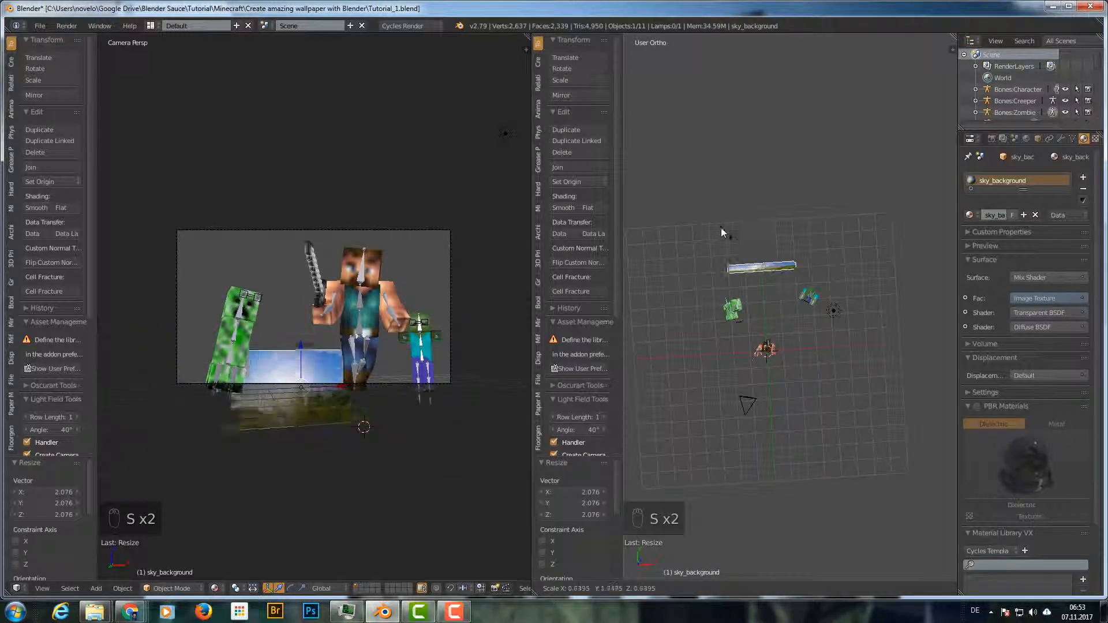
left_click(690, 213)
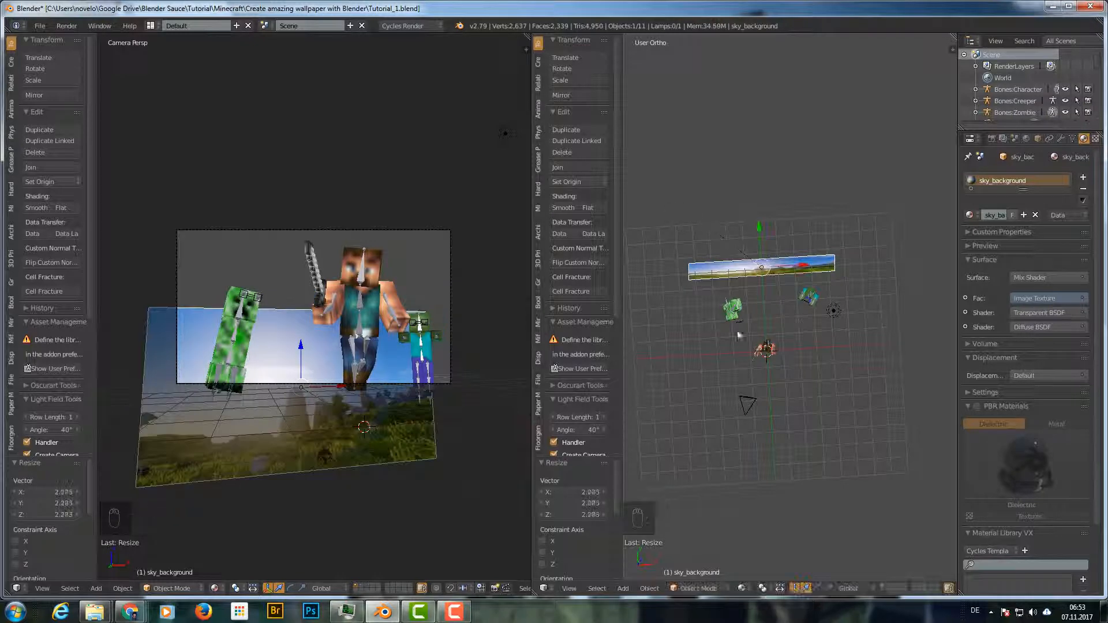
- Raise the sky_background plane about 2.2 along Z and shift it 0.832 along X behind the characters
middle_click_drag(762, 240, 774, 216)
key("g")
key("z")
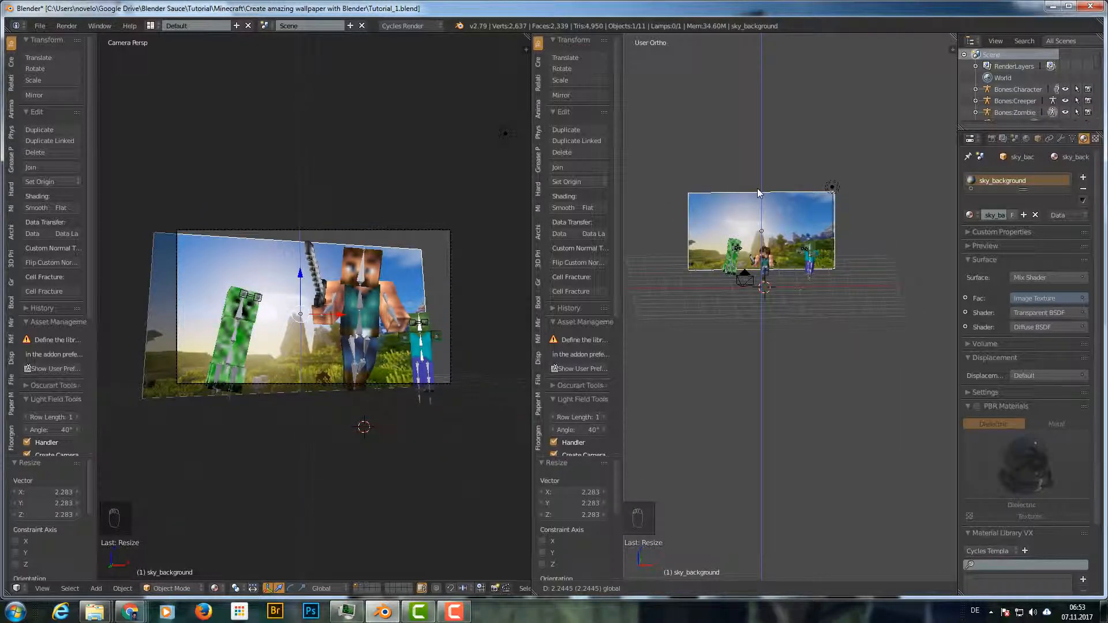
left_click(759, 198)
left_click_drag(806, 231, 822, 231)
- Scale the sky_background plane by 1.201, raise it slightly, and shift it -0.243 along X to fill the camera frame
key("s")
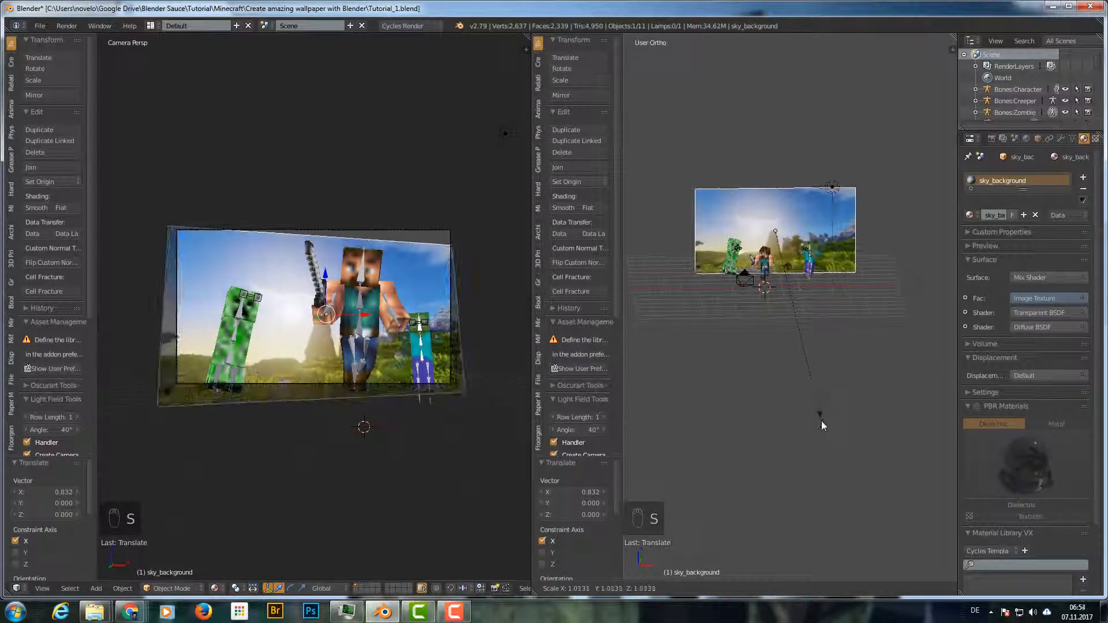
left_click(826, 439)
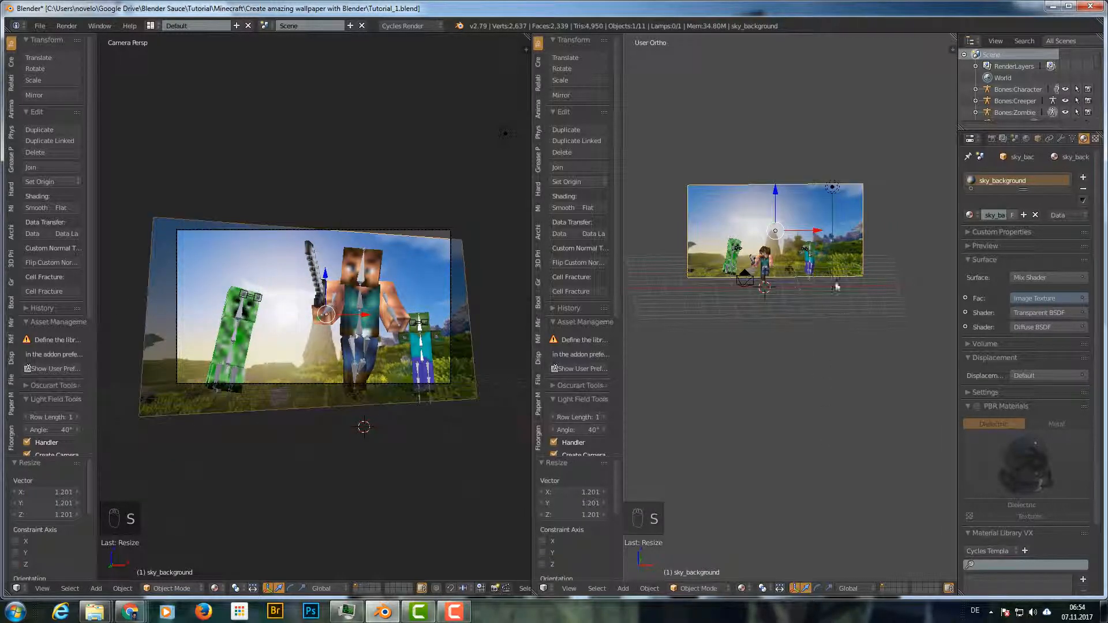
left_click_drag(776, 187, 778, 179)
left_click_drag(815, 221, 810, 220)
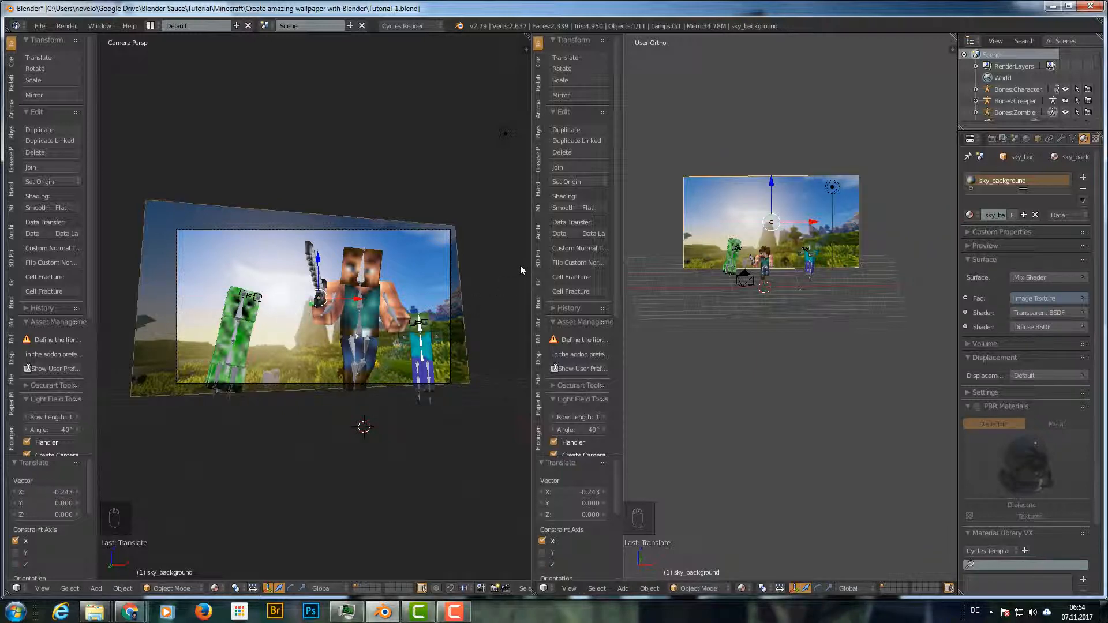
scroll(351, 322, "up", 3)
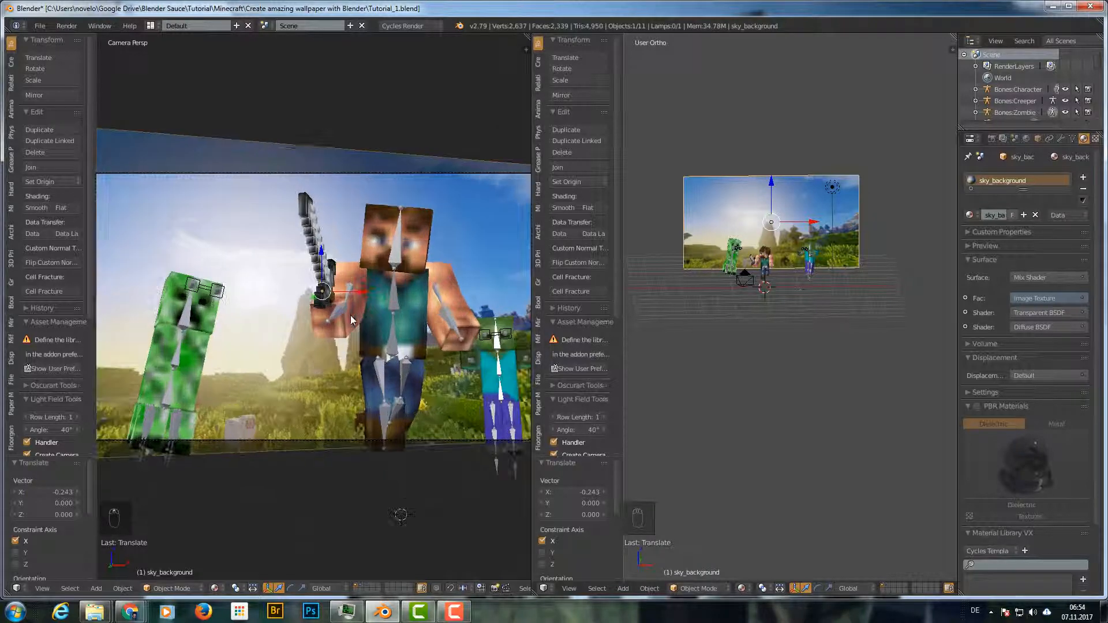
scroll(351, 322, "down", 1)
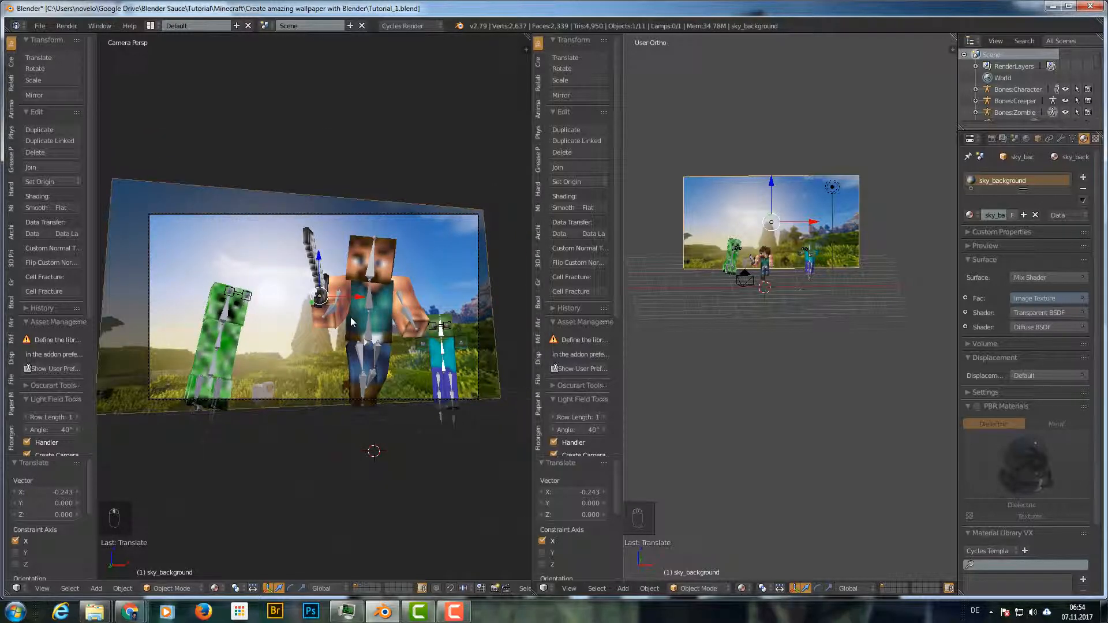
- Set the Cycles device to GPU Compute and the resolution percentage to 23%, and render a test image of the scene
left_click(993, 140)
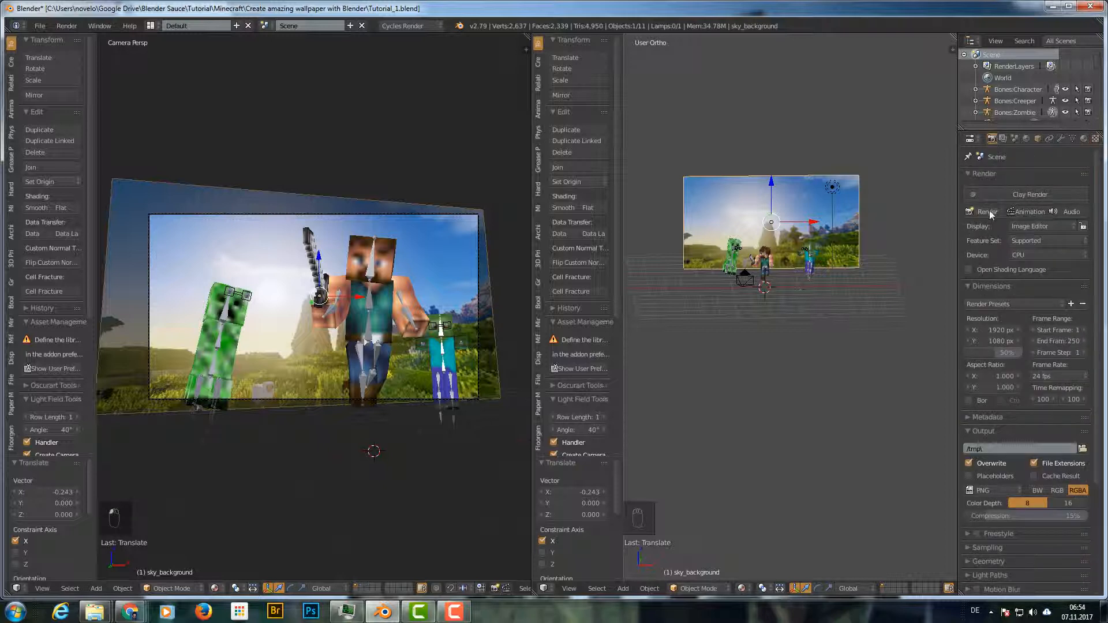
left_click(1039, 254)
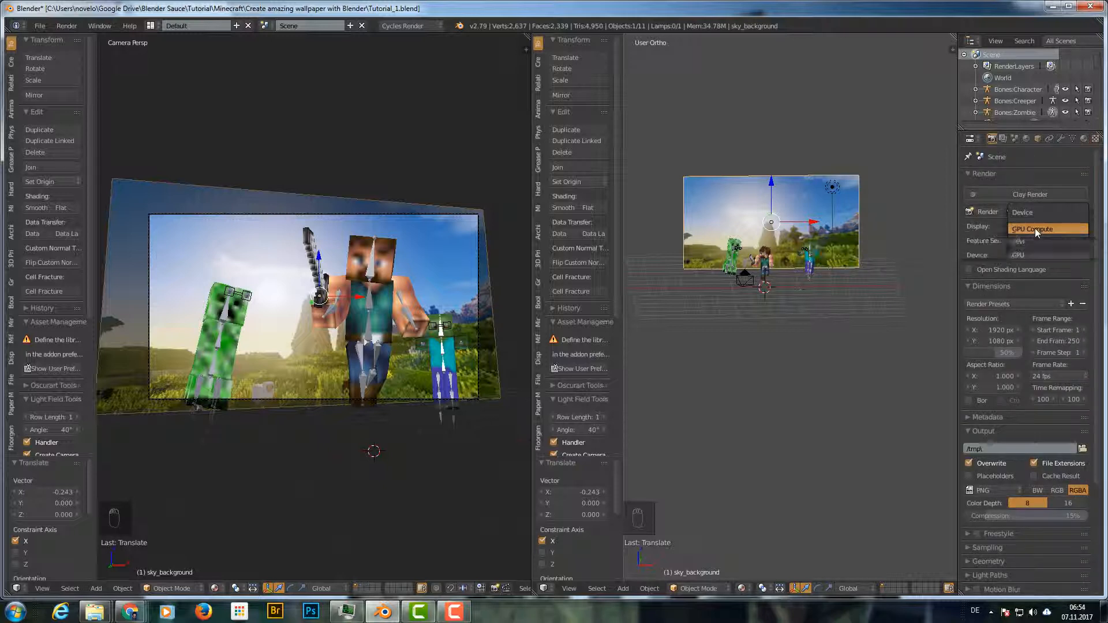
left_click(1033, 229)
left_click_drag(1008, 338, 978, 338)
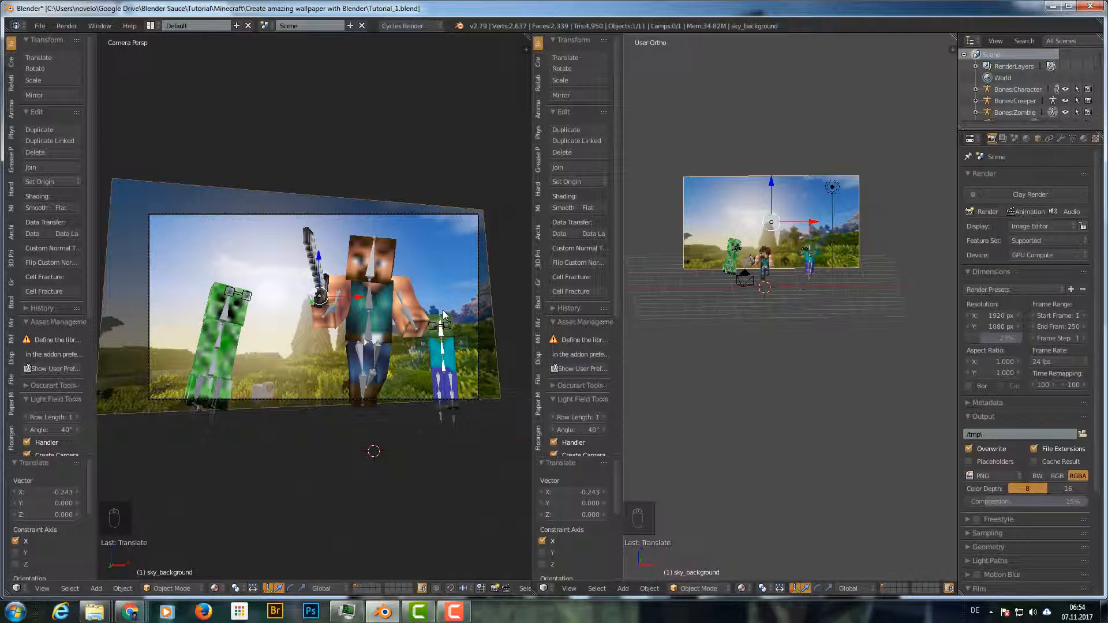
left_click(986, 212)
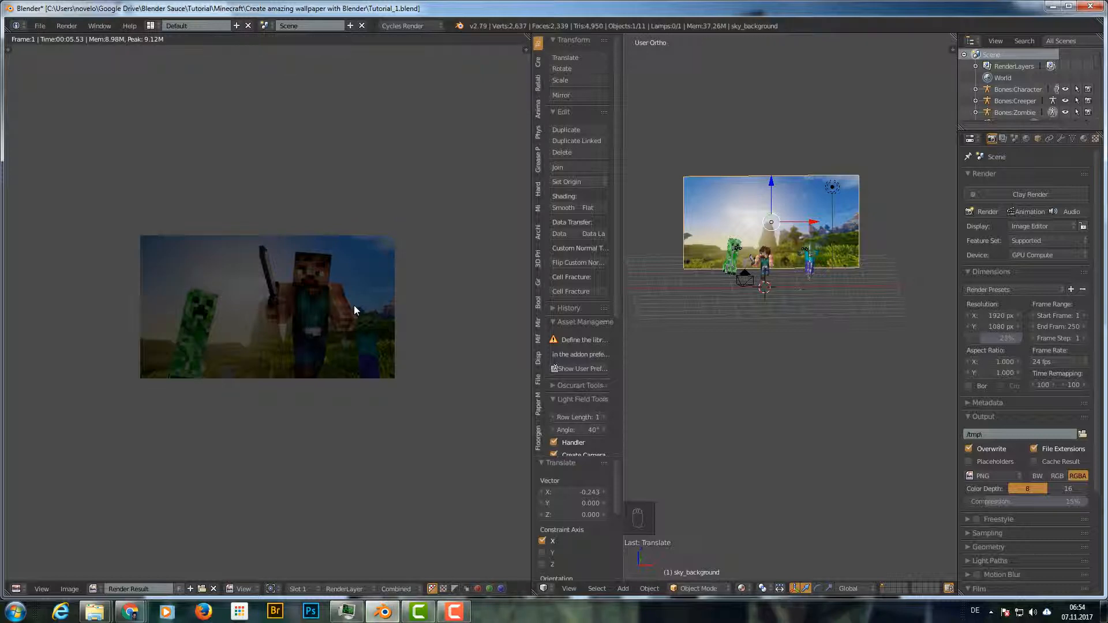
key("Escape")
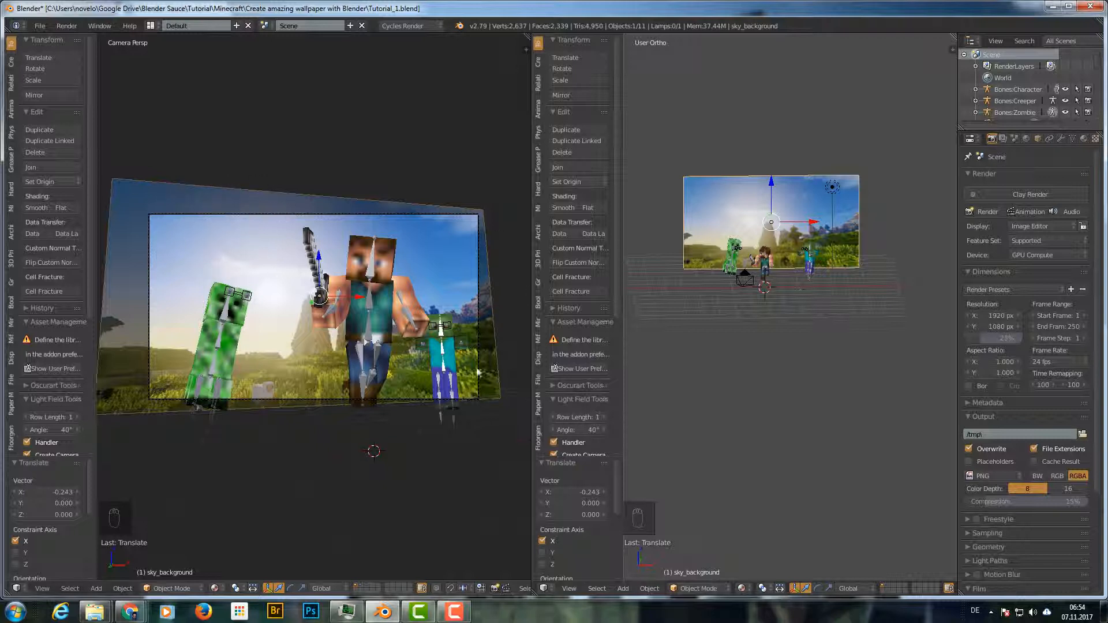
- Show the sky_background material in the Node Editor beside the camera view, delete its Image Texture node, and undo that deletion
left_click(544, 588)
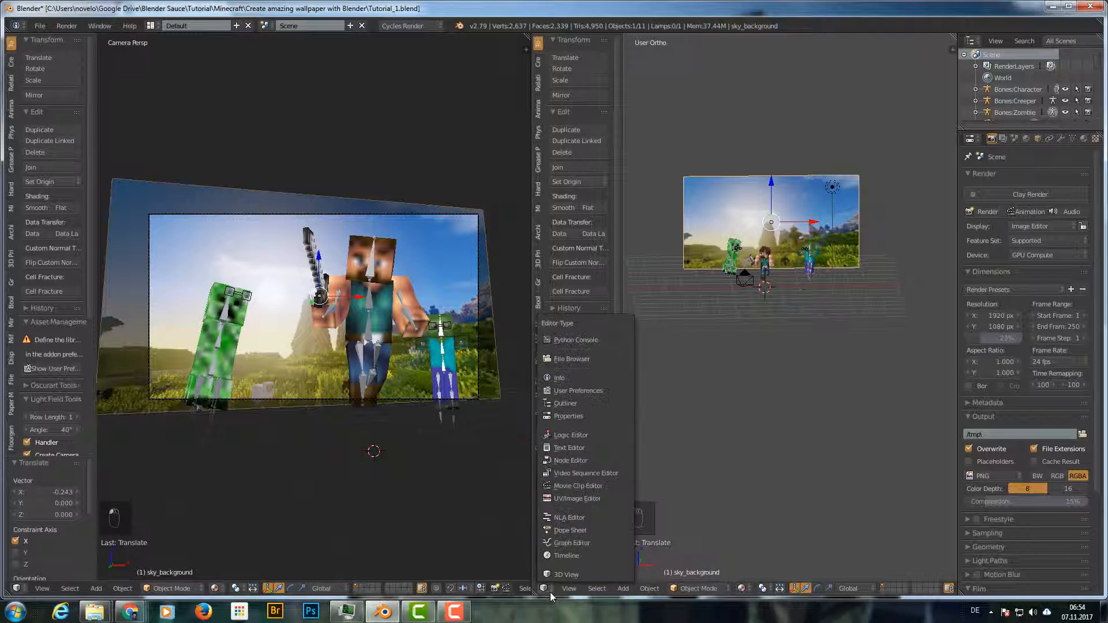
left_click(584, 462)
key("Home")
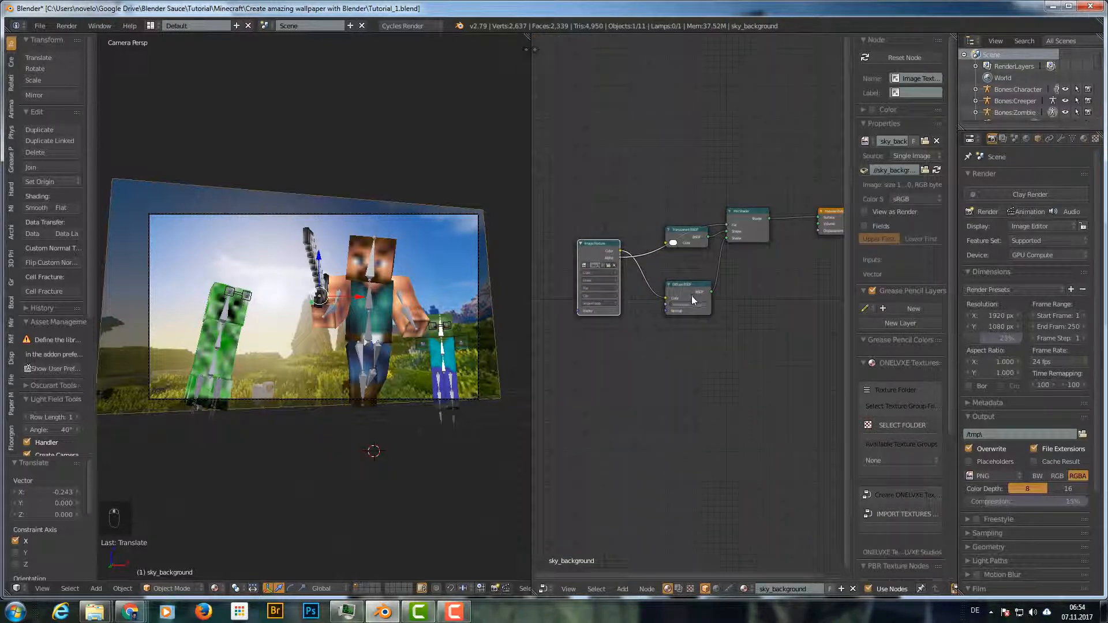
scroll(691, 289, "up", 3)
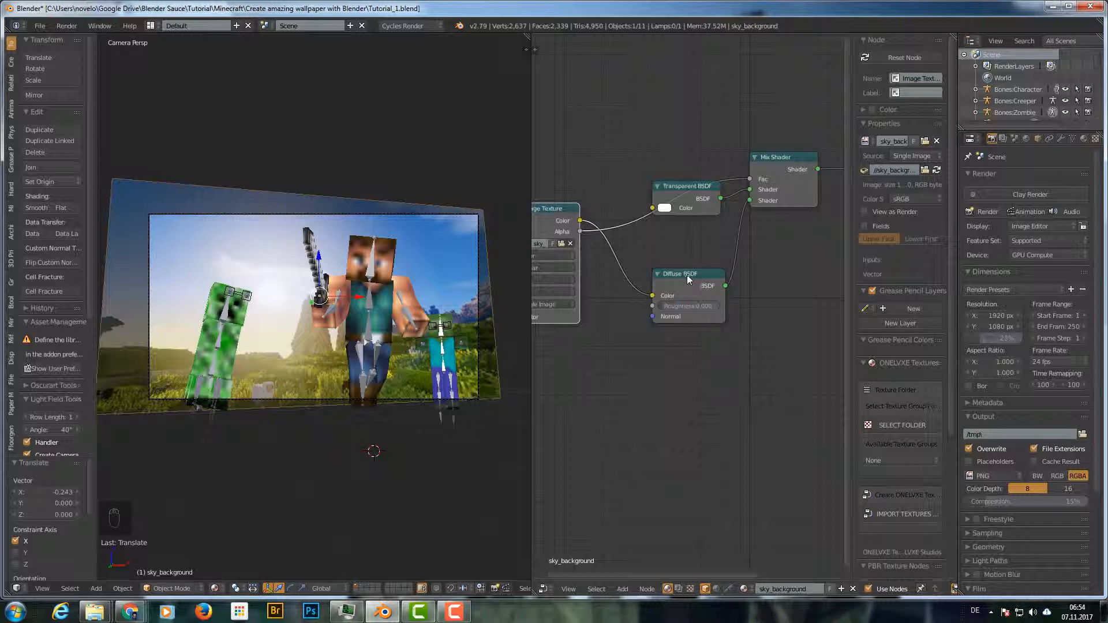
key("x")
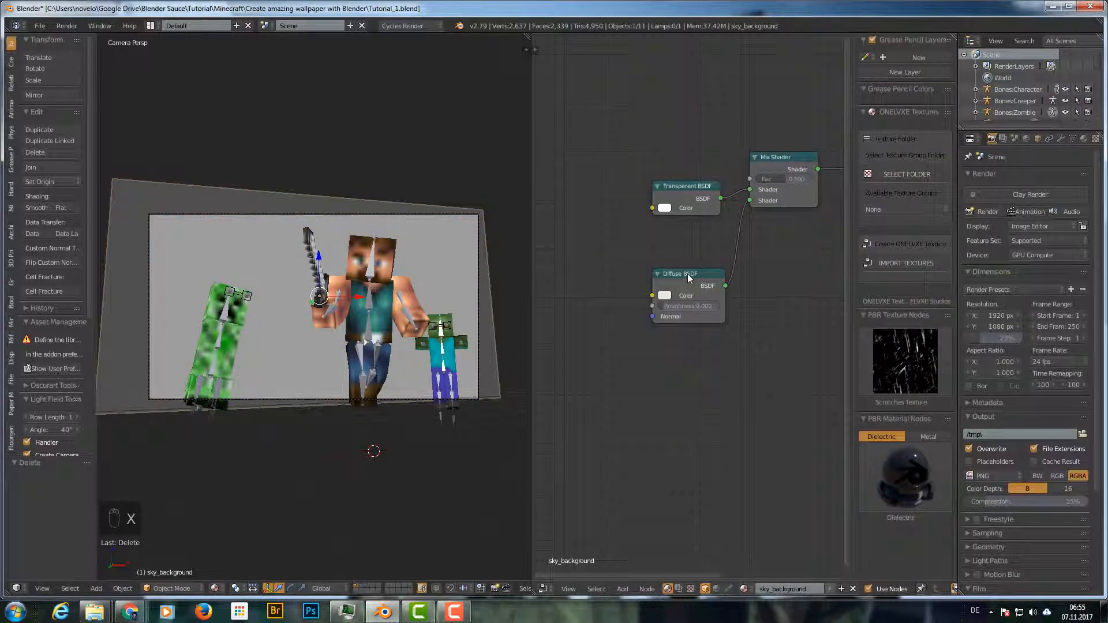
key("ctrl+z")
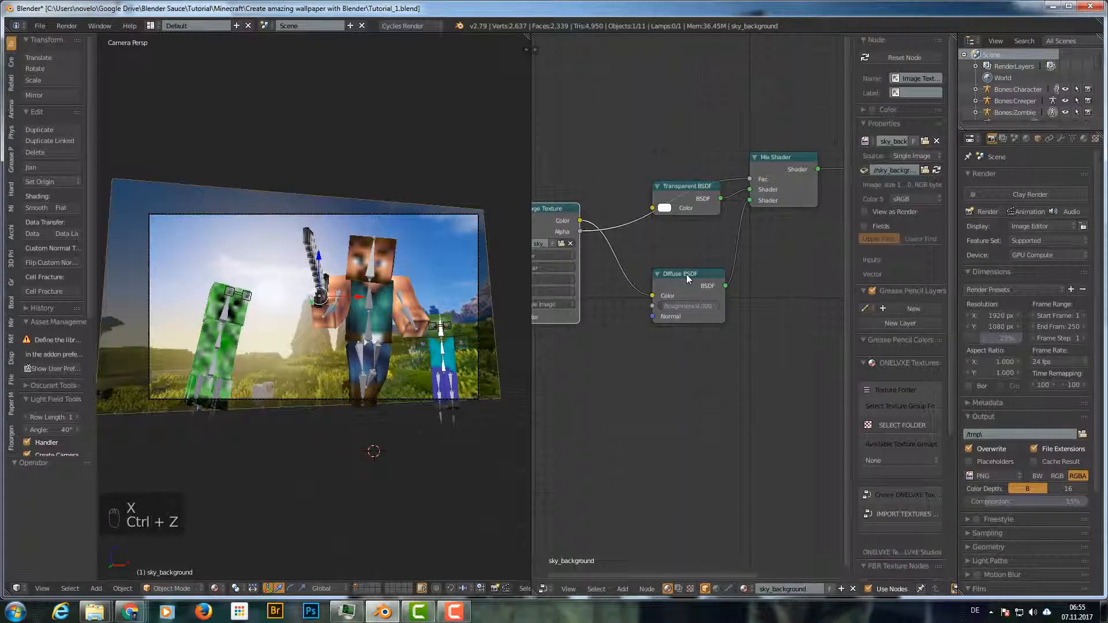
- Delete the Diffuse BSDF node from the sky_background material and add an Emission node in its place
middle_click_drag(572, 213, 609, 217)
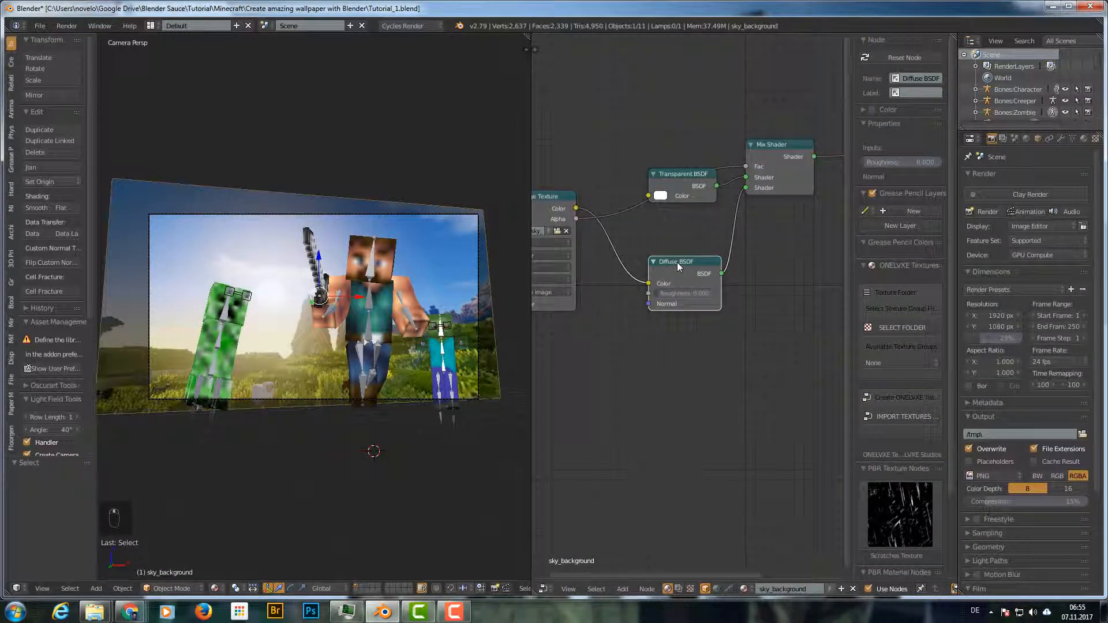
key("x")
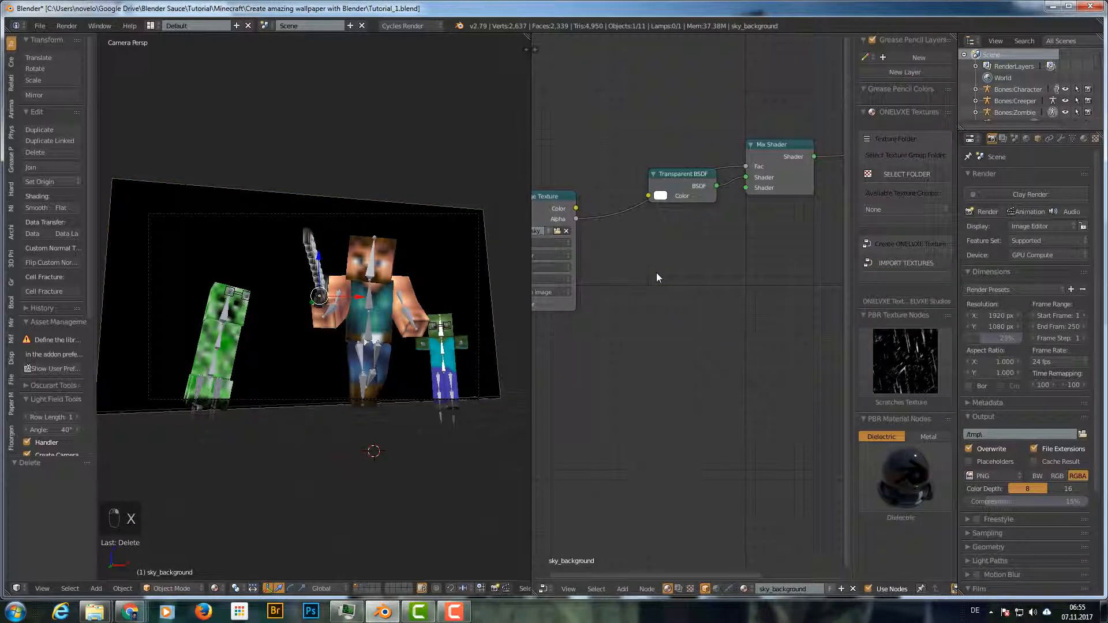
key("shift+a")
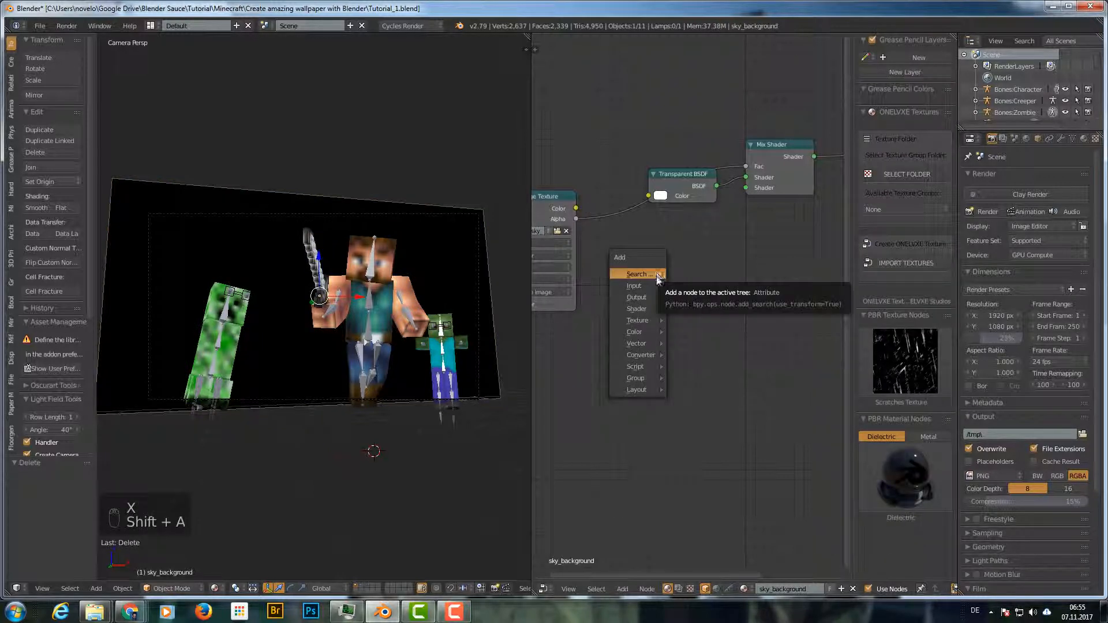
mouse_move(650, 307)
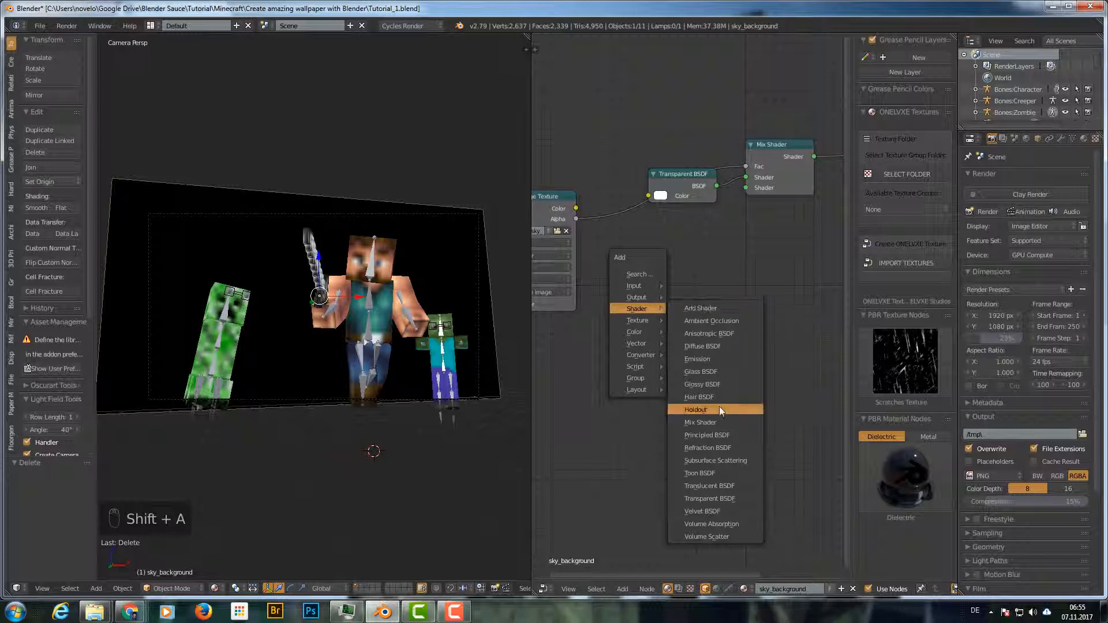
left_click(722, 360)
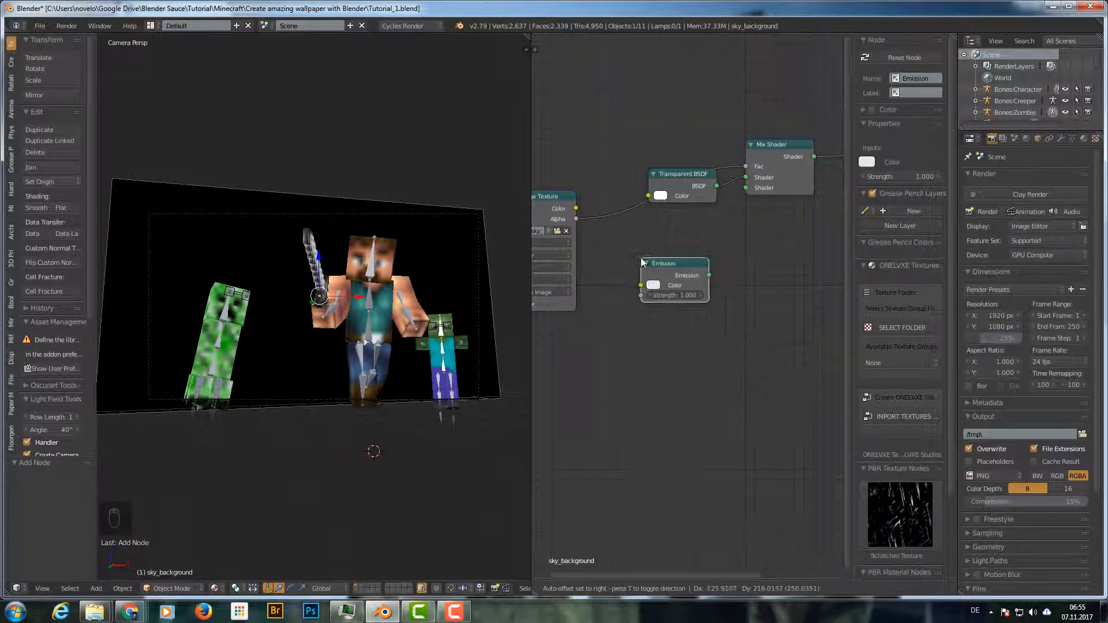
left_click(641, 259)
- Link the Image Texture color through the Emission node to the Mix Shader's free Shader input, and render a test image
left_click_drag(575, 209, 641, 286)
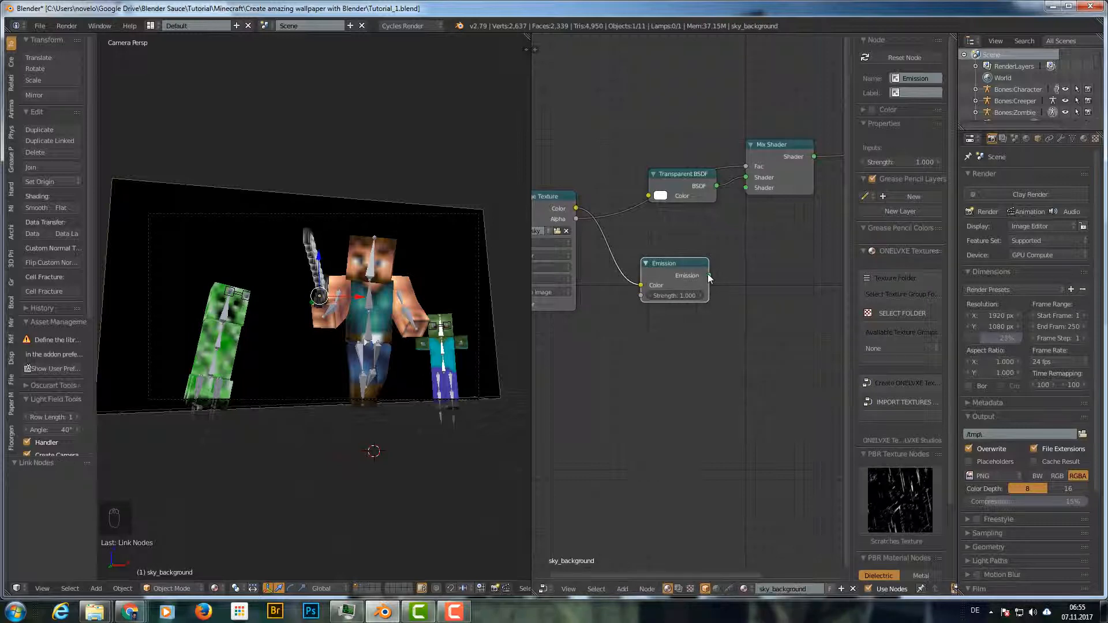
left_click_drag(710, 277, 745, 194)
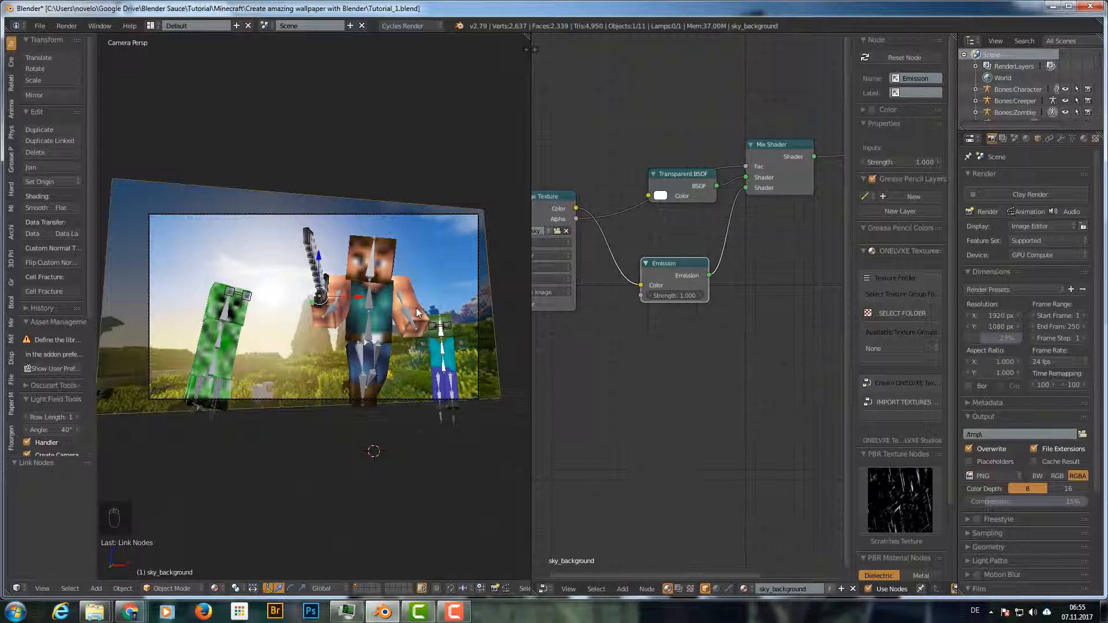
key("F12")
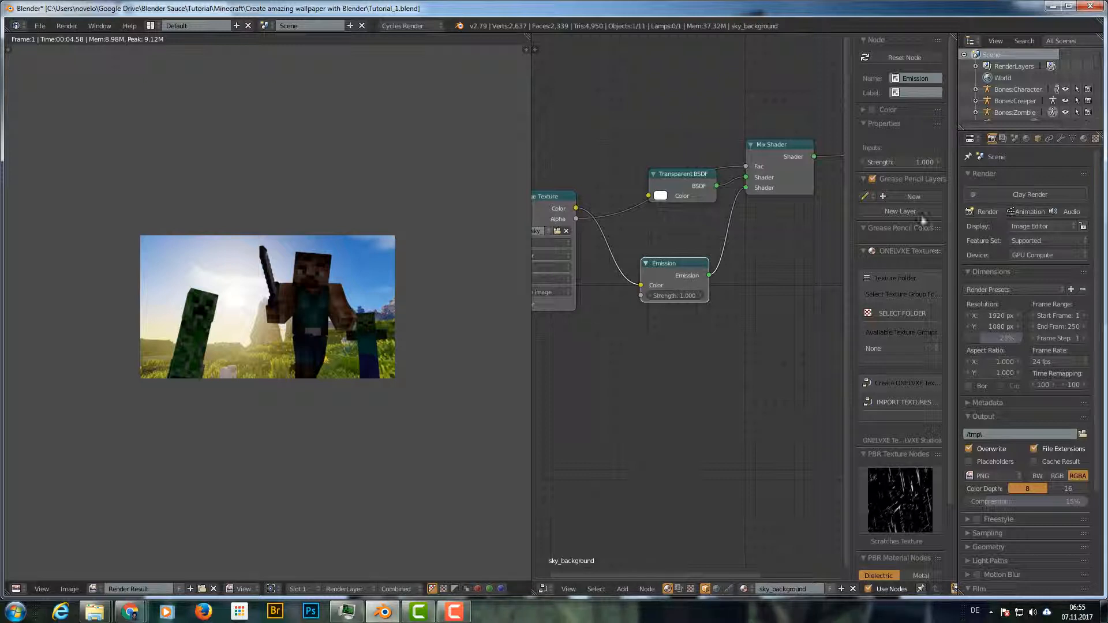
key("Escape")
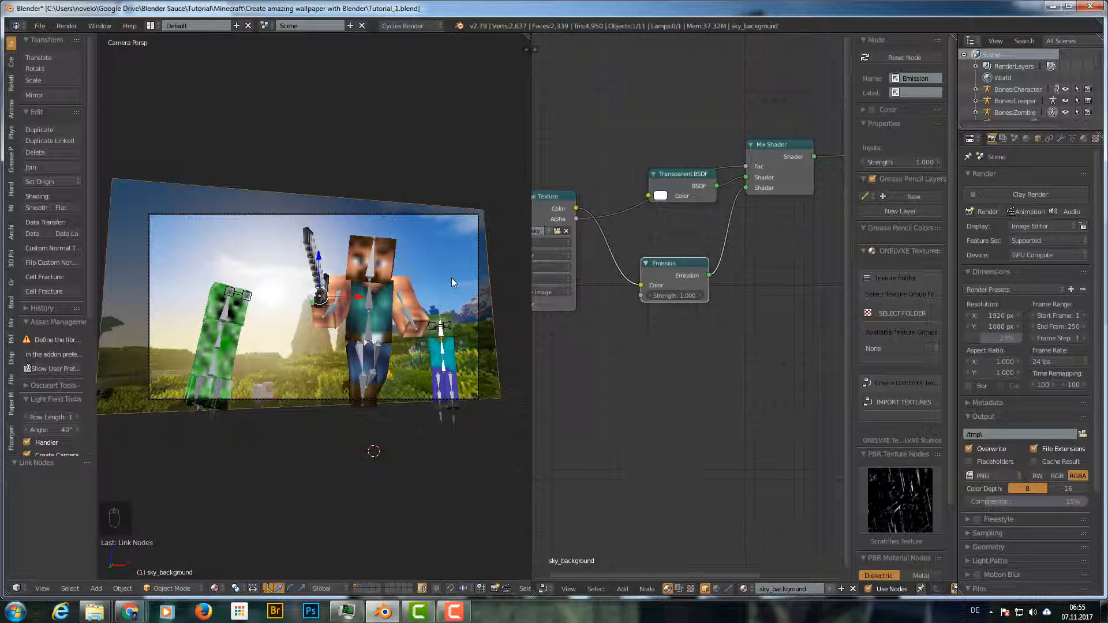
- Enable nodes for the World, set its surface color to a Sky Texture, and rotate the sky's sun direction
left_click(1026, 139)
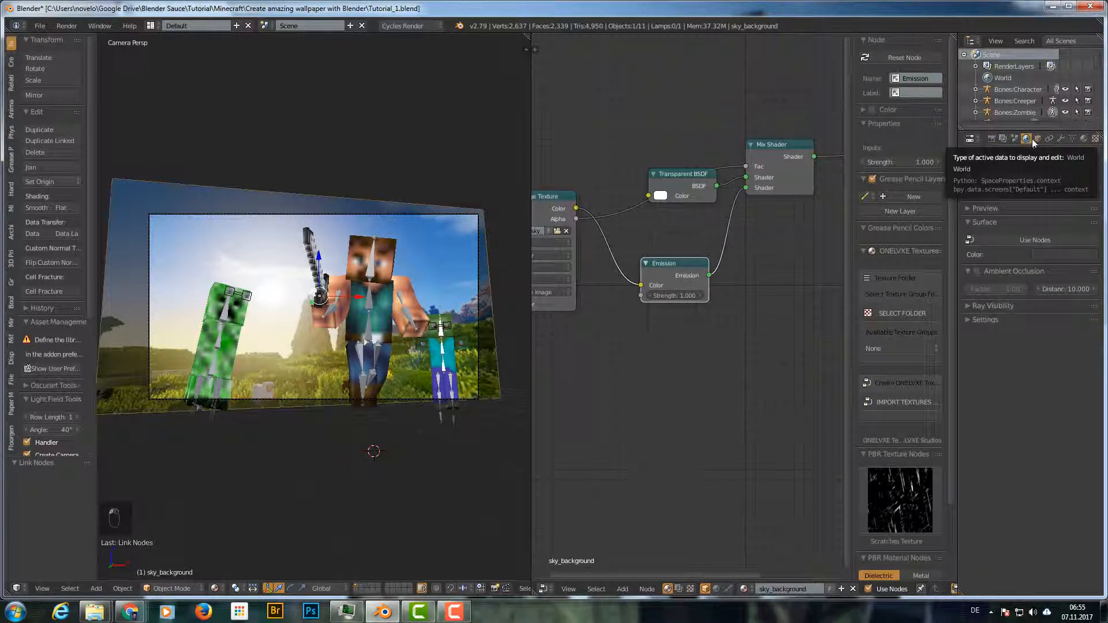
left_click(1019, 240)
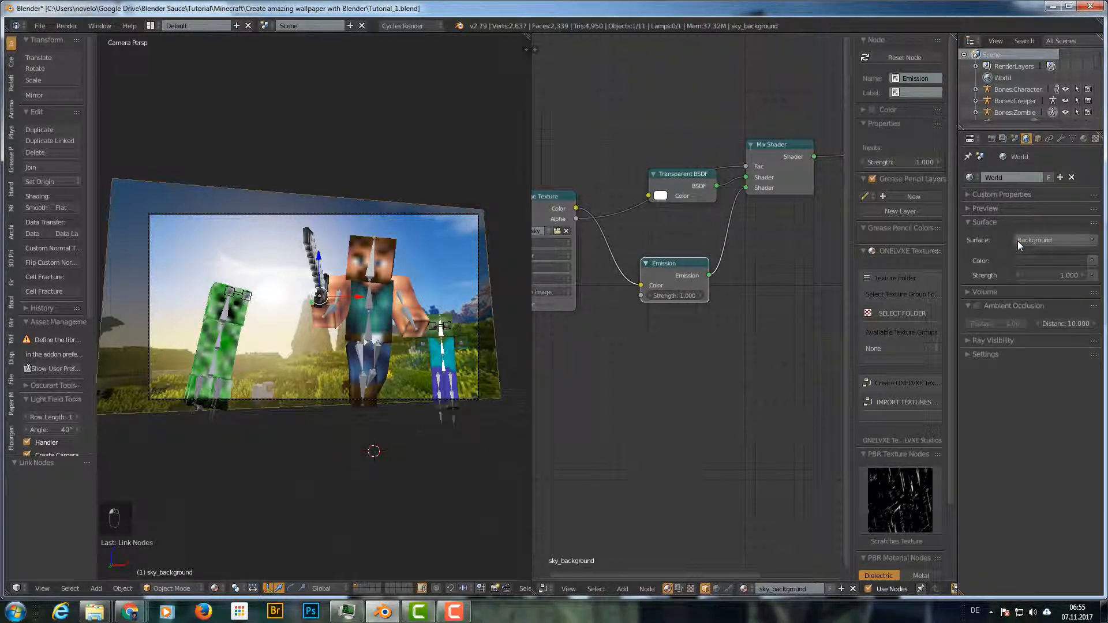
left_click(1093, 263)
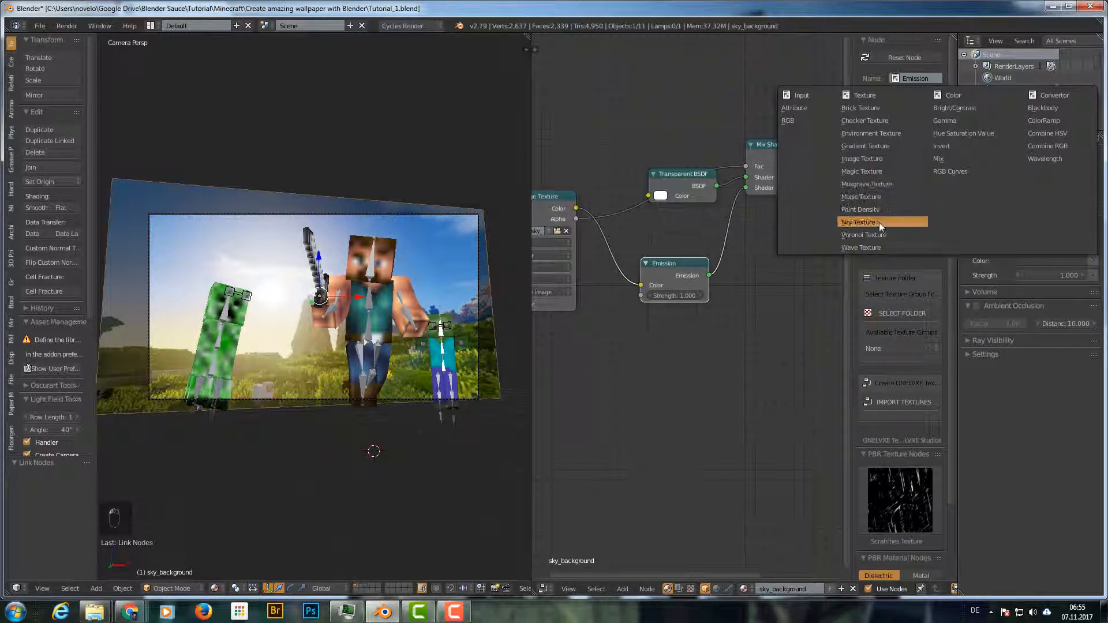
left_click(881, 225)
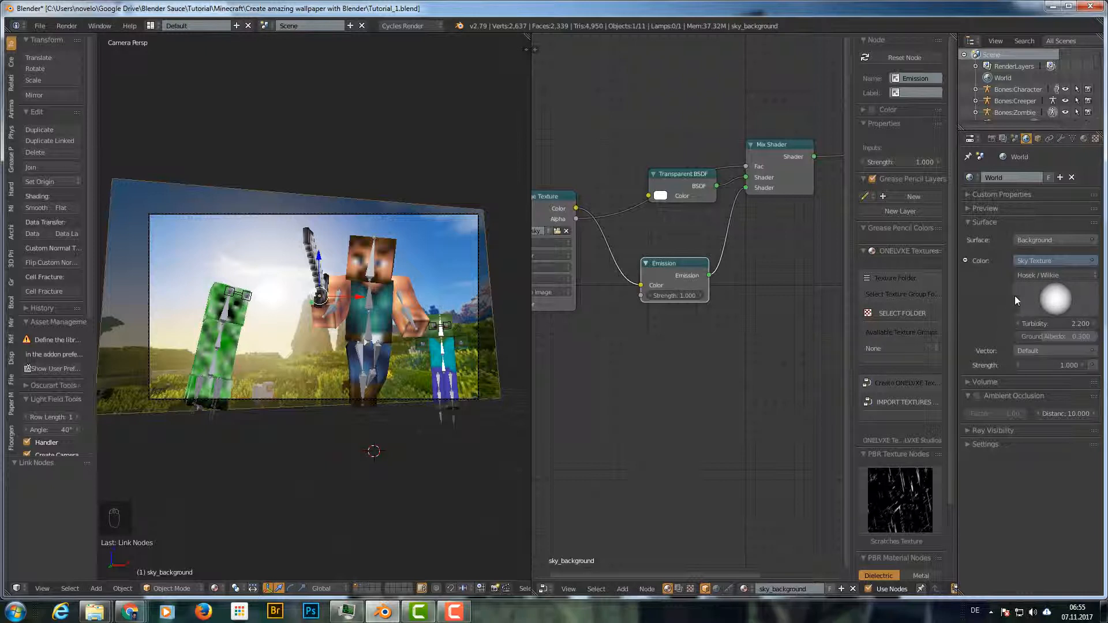
mouse_move(1048, 296)
left_mouse_down()
mouse_move(1058, 313)
mouse_move(1060, 297)
mouse_move(1084, 314)
mouse_move(1063, 301)
left_mouse_up()
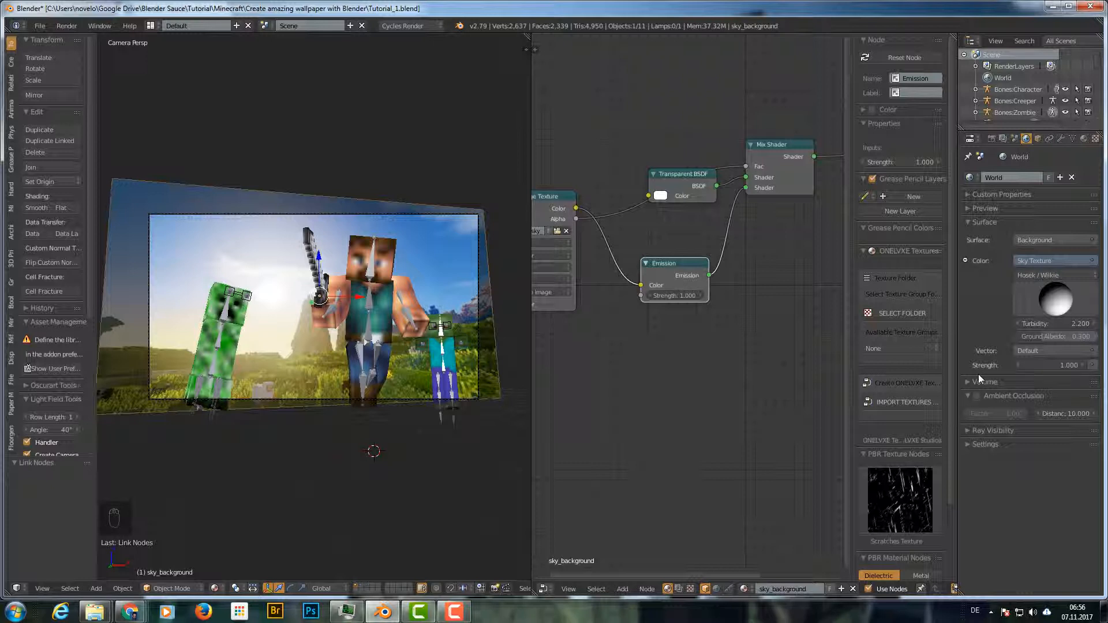
- Enable Ambient Occlusion for the World with a factor of 0.10, and render a test image
left_click(977, 398)
left_click(1002, 414)
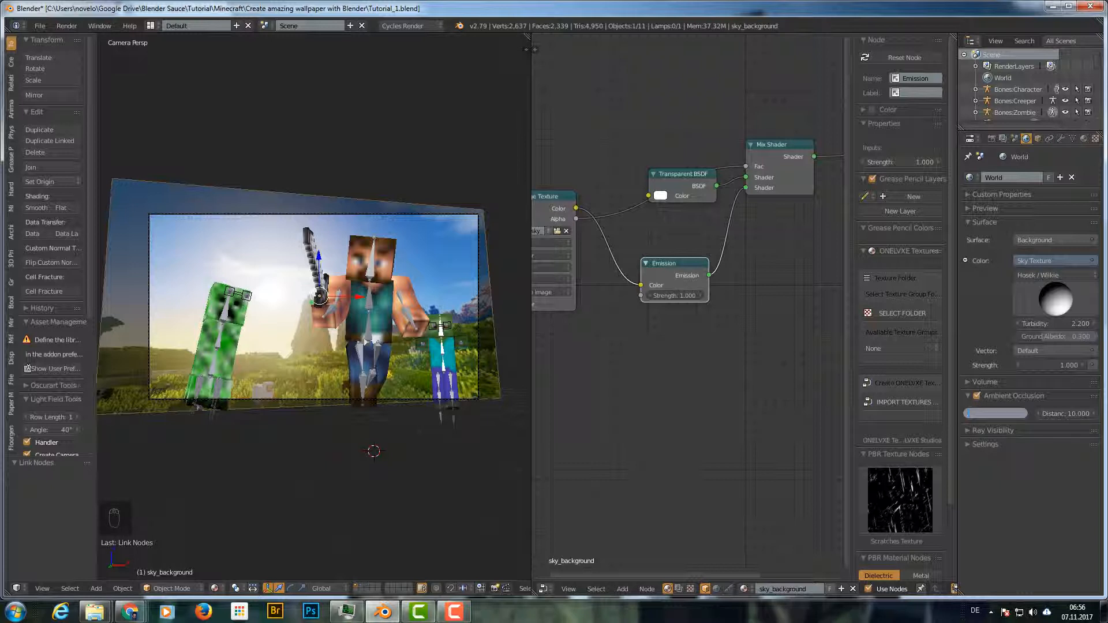
key("Return")
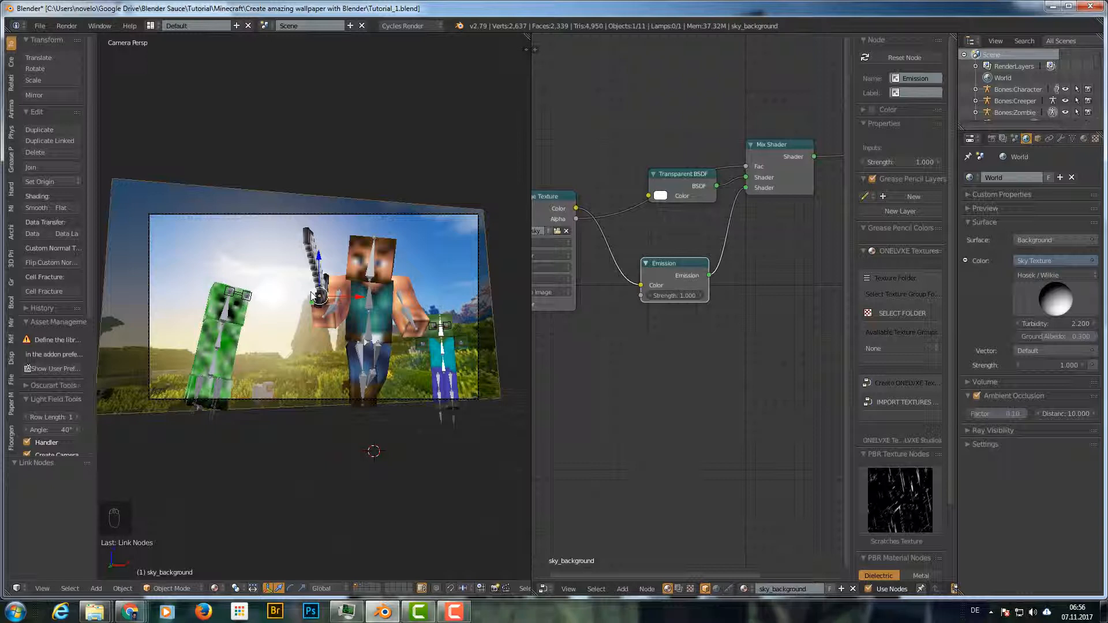
left_click(992, 139)
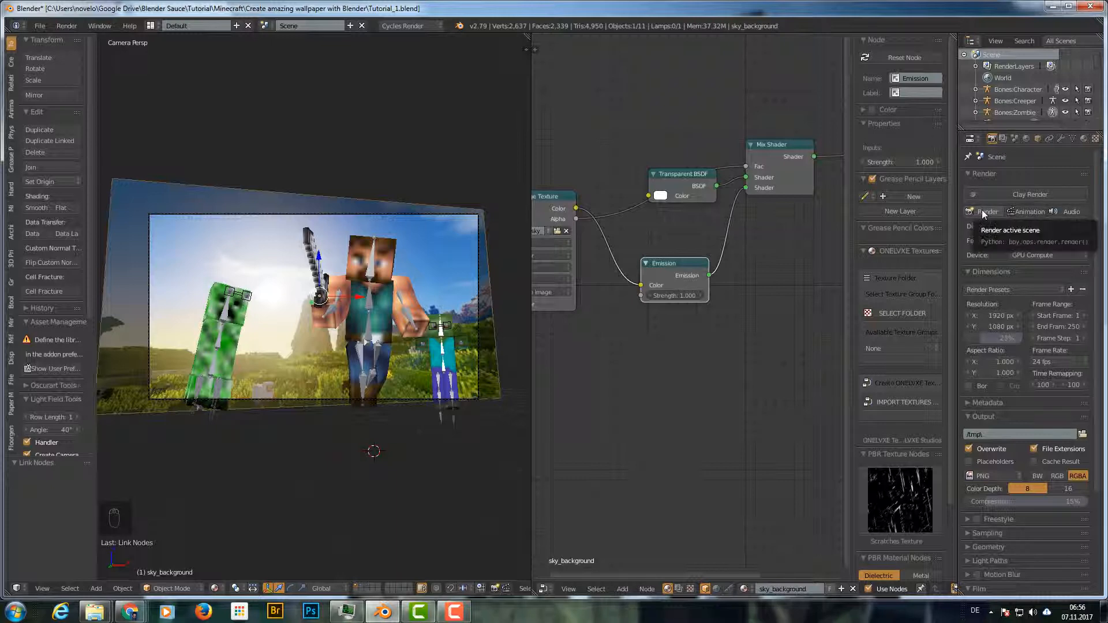
left_click(982, 211)
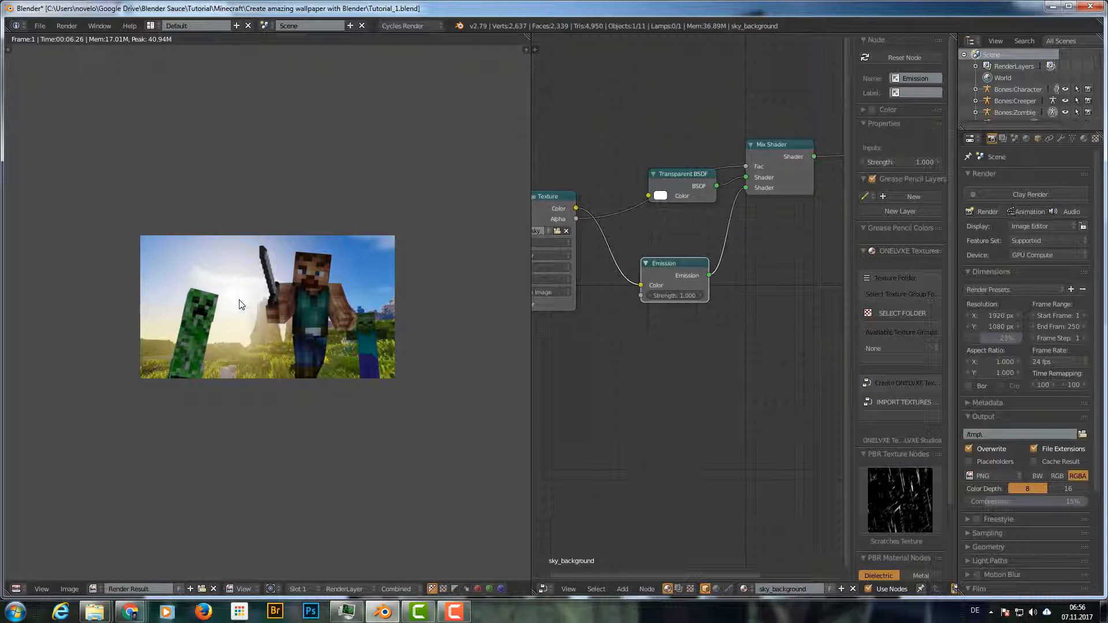
key("Escape")
- Replace the Node Editor with a 3D View and change the scene's lamp to a Sun
middle_click_drag(637, 453, 642, 476)
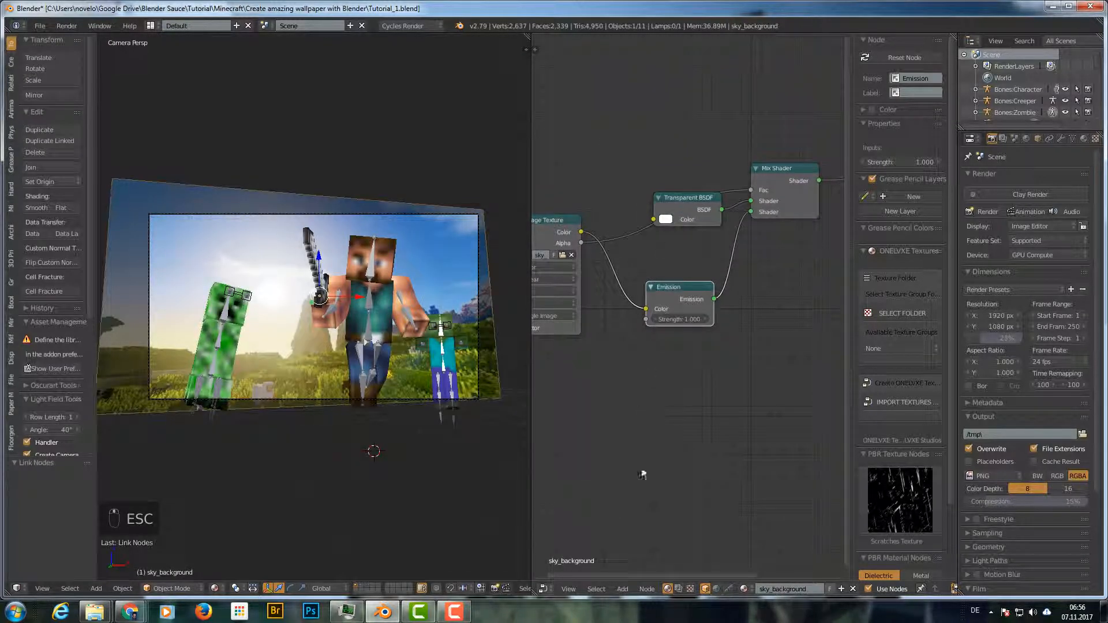
left_click(544, 589)
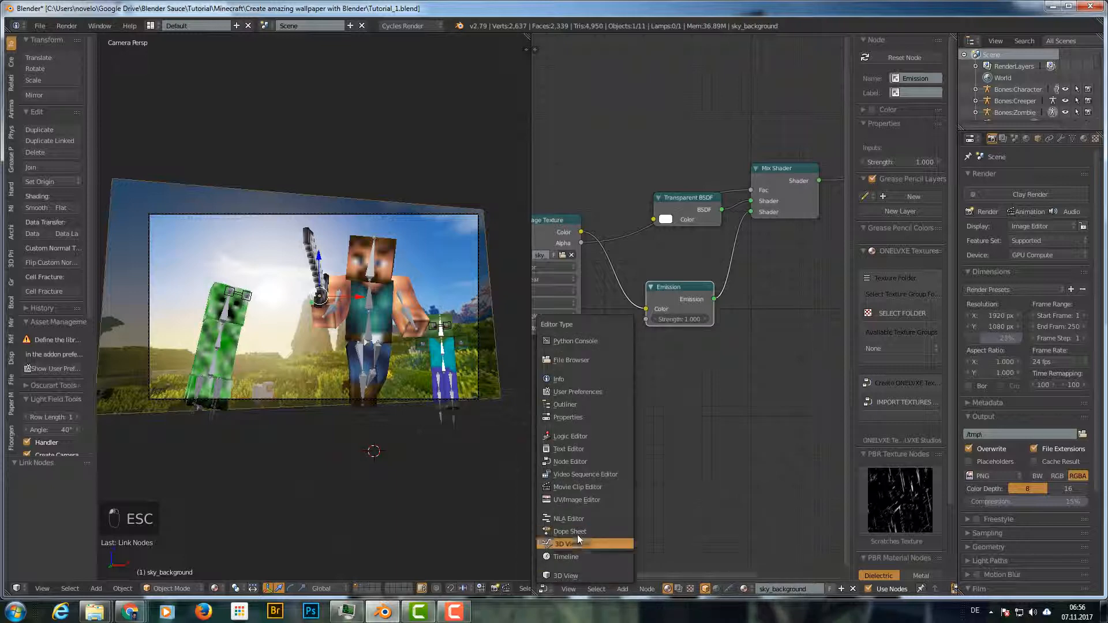
left_click(583, 574)
middle_click_drag(710, 284, 698, 347)
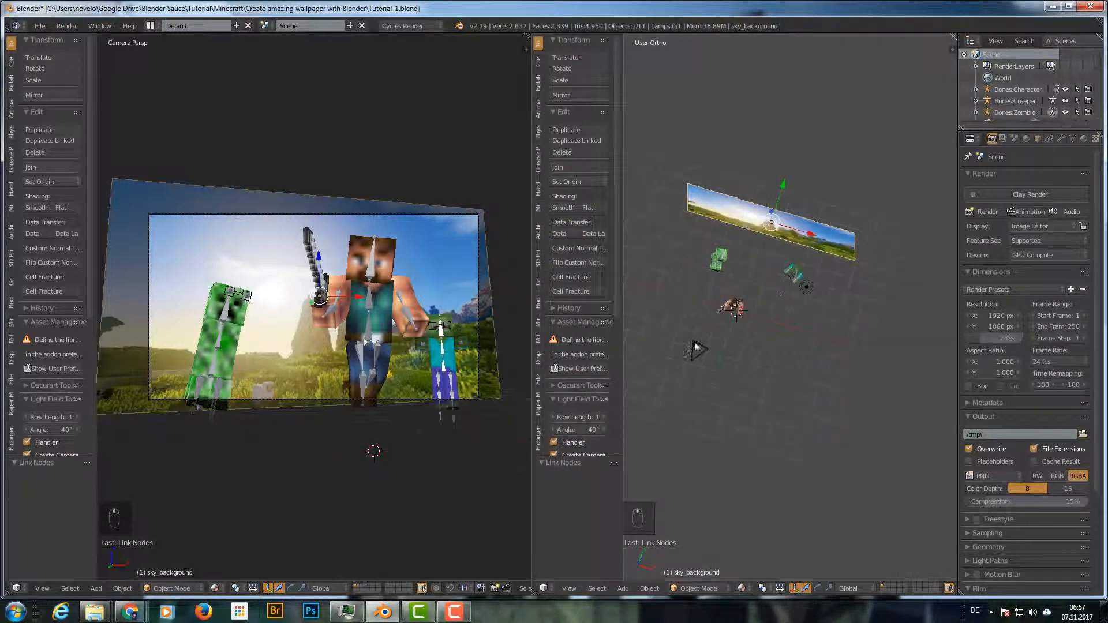
right_click(805, 289)
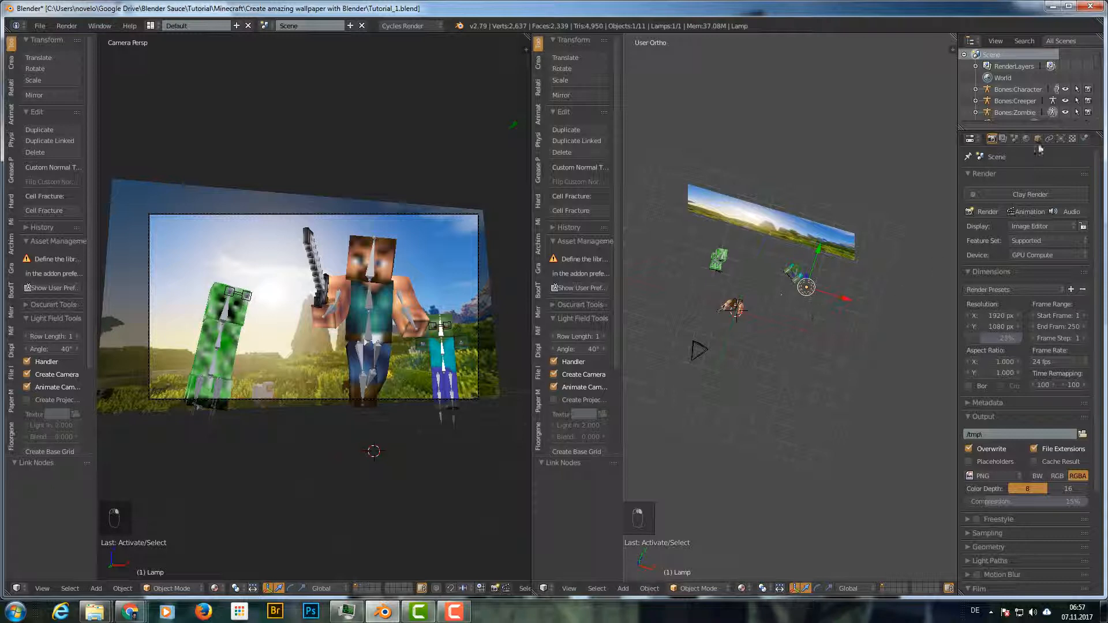
left_click(1062, 139)
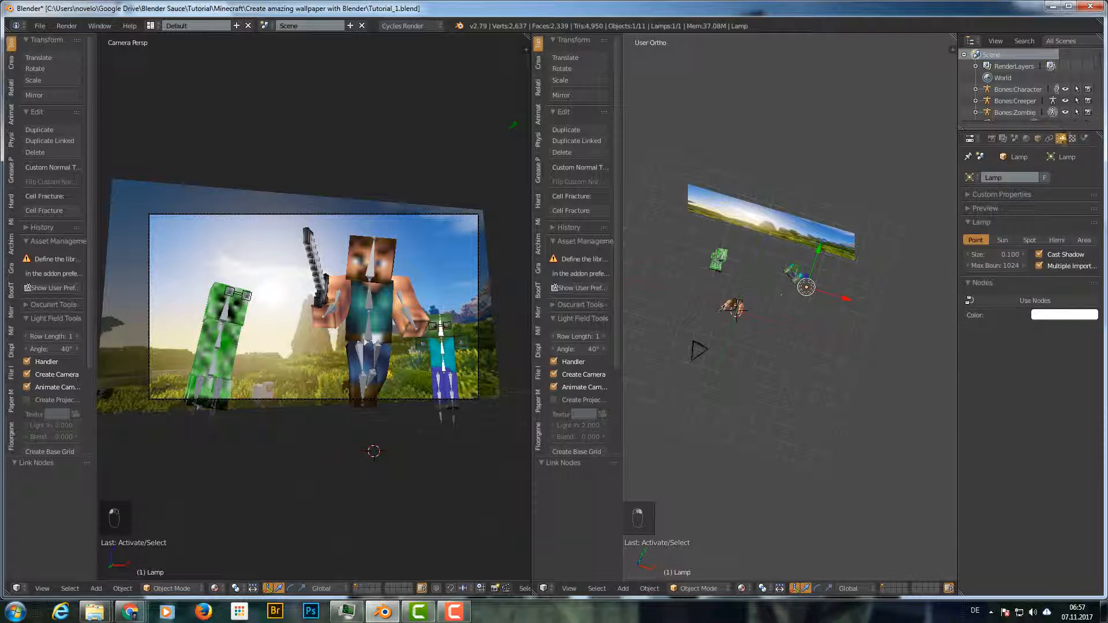
left_click(1002, 240)
- Move the sun lamp -4.748 along X and -3.223 along Z, and shift it 4.003 along Y toward the sky plane
middle_click_drag(831, 314, 852, 263)
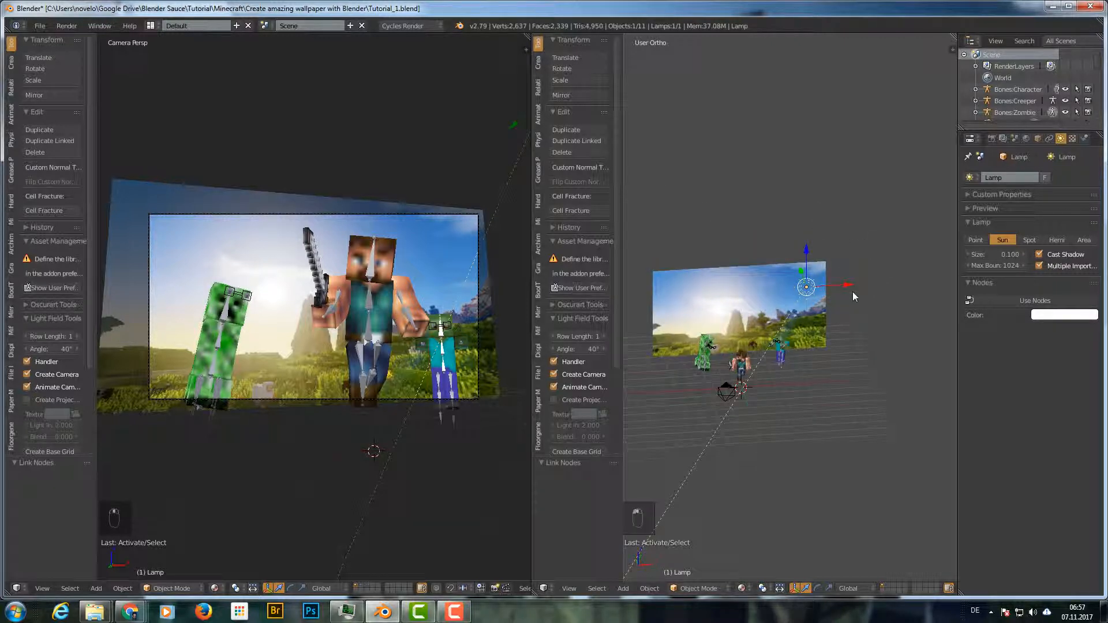
key("KP_1")
key("g")
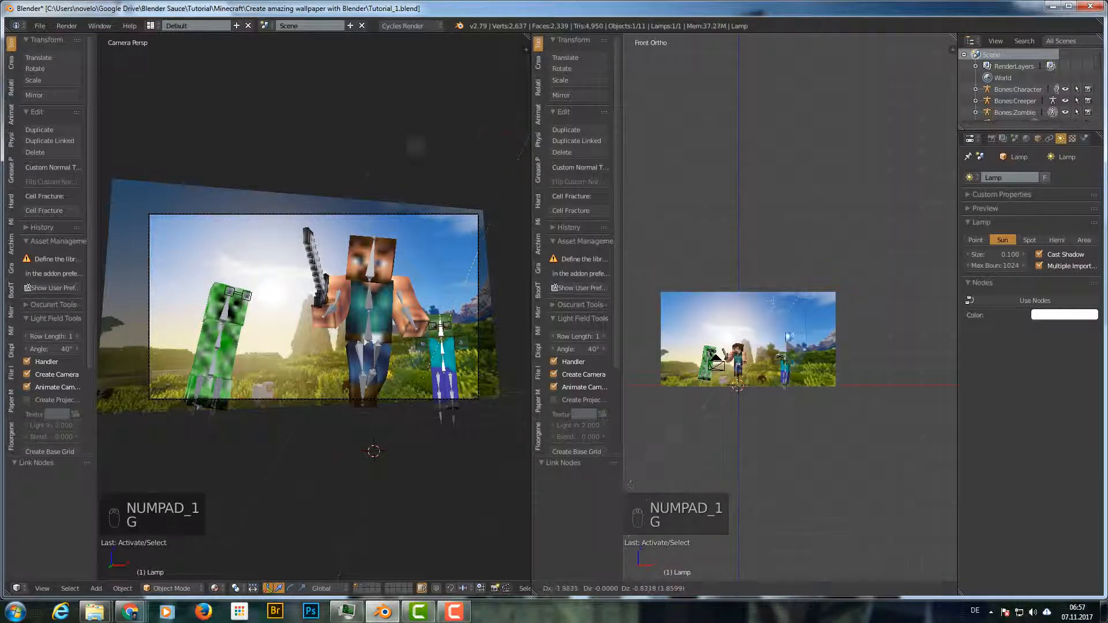
left_click(775, 357)
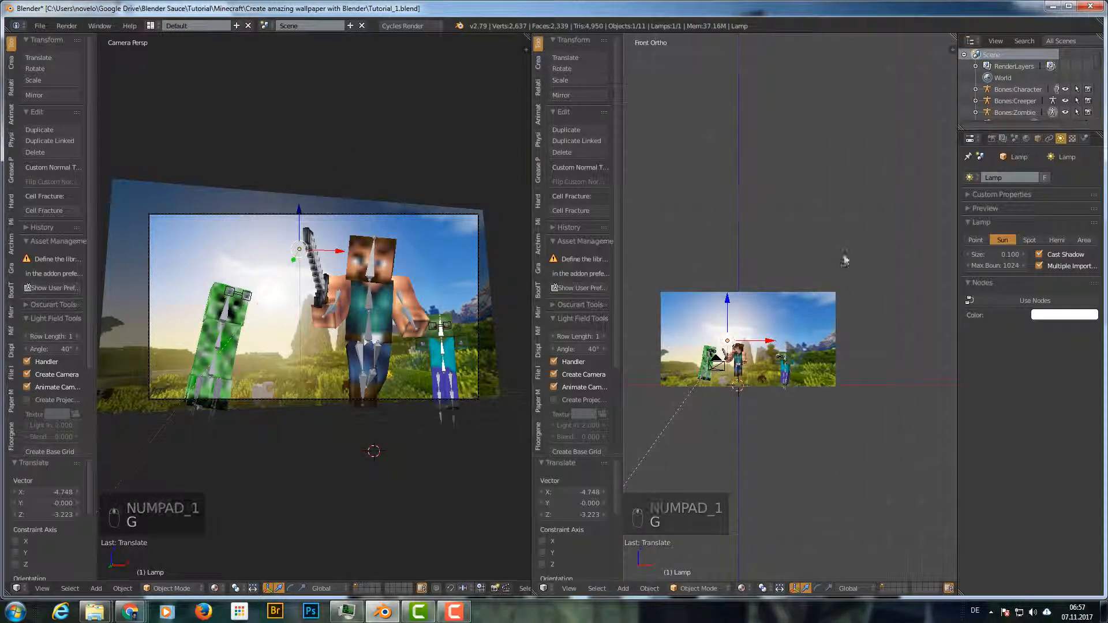
middle_click_drag(846, 257, 757, 318)
left_click_drag(768, 327, 823, 297)
middle_click_drag(823, 296, 818, 344)
- Rotate the sun lamp -75.5° in top view and 40.4° in right view to aim it at the characters
key("KP_7")
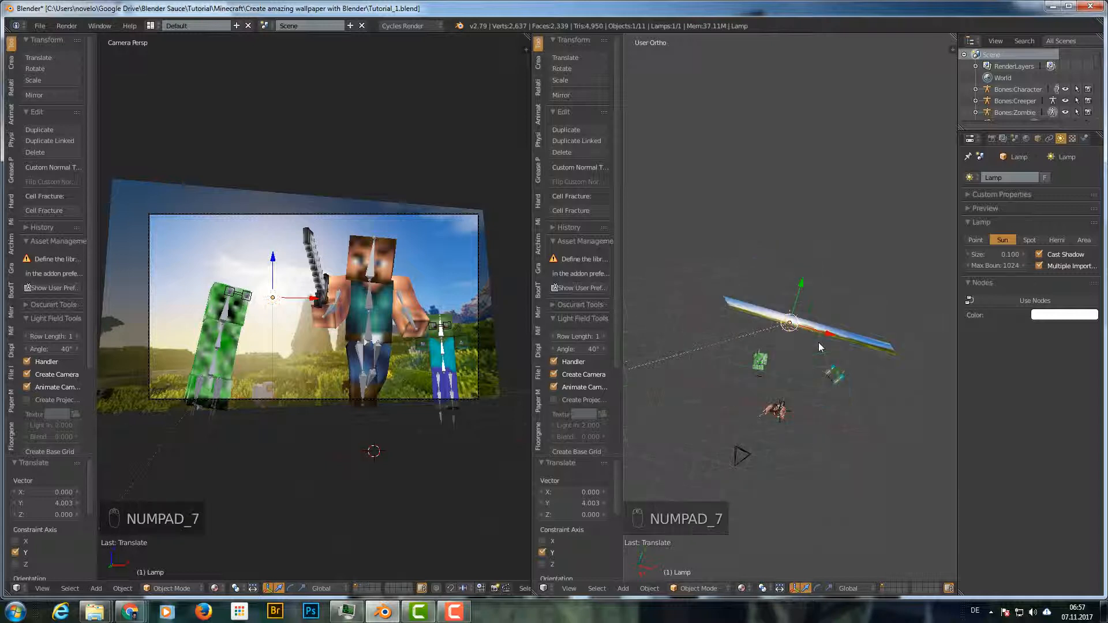
key("r")
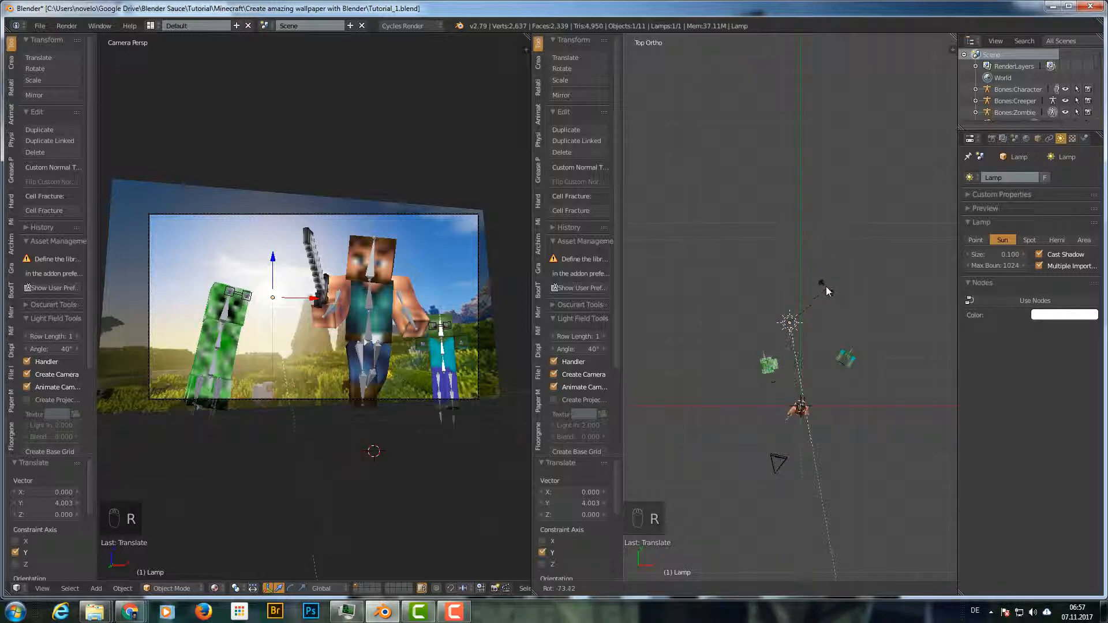
left_click(827, 290)
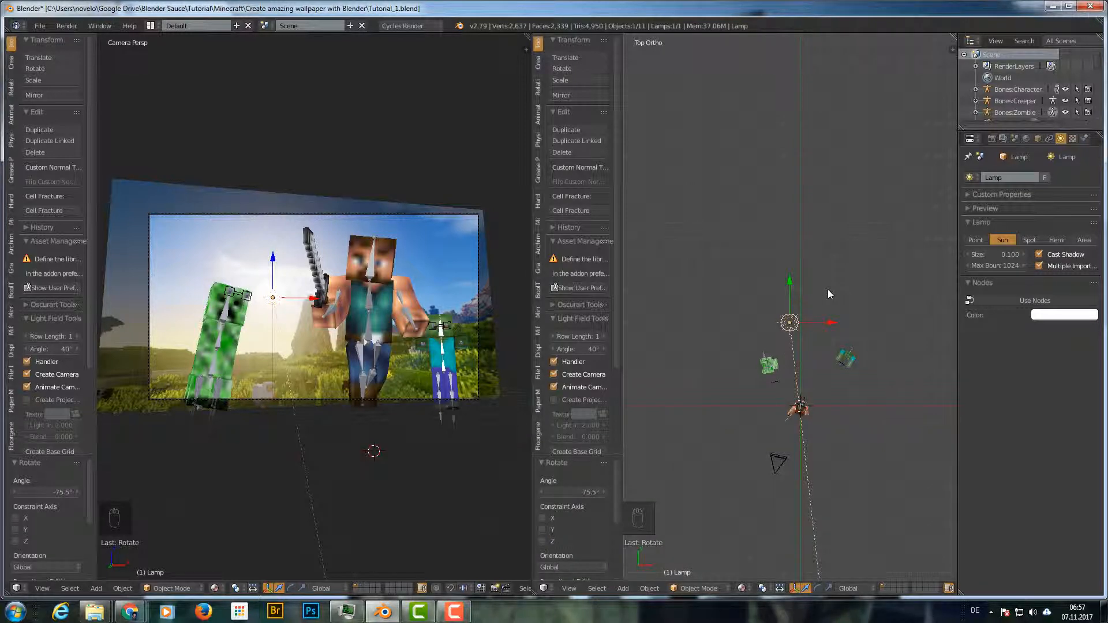
key("KP_3")
key("r")
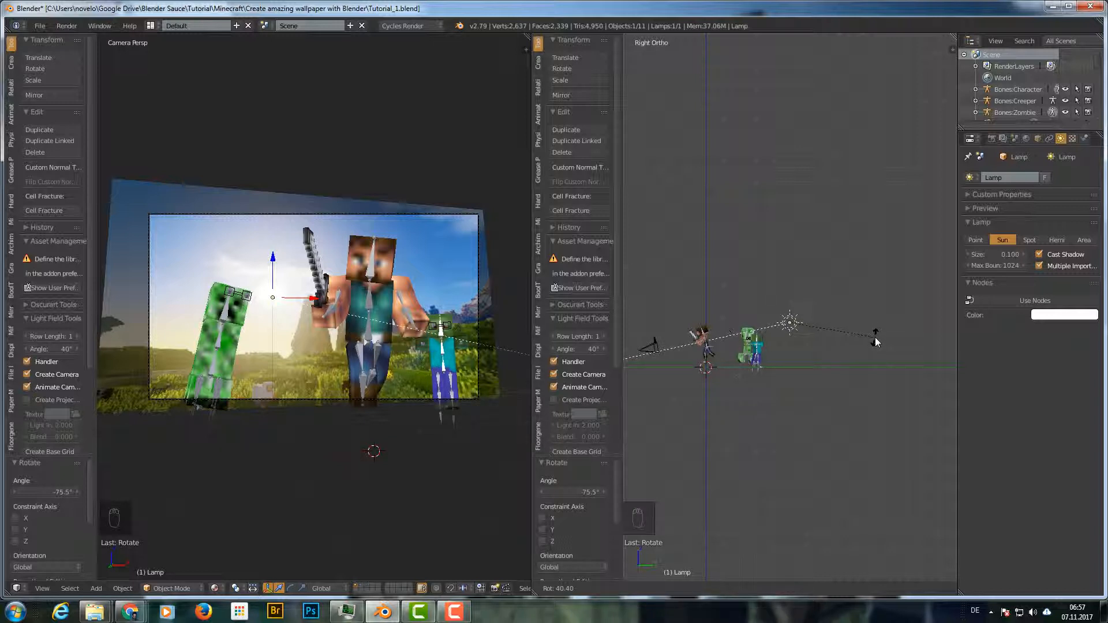
left_click(875, 338)
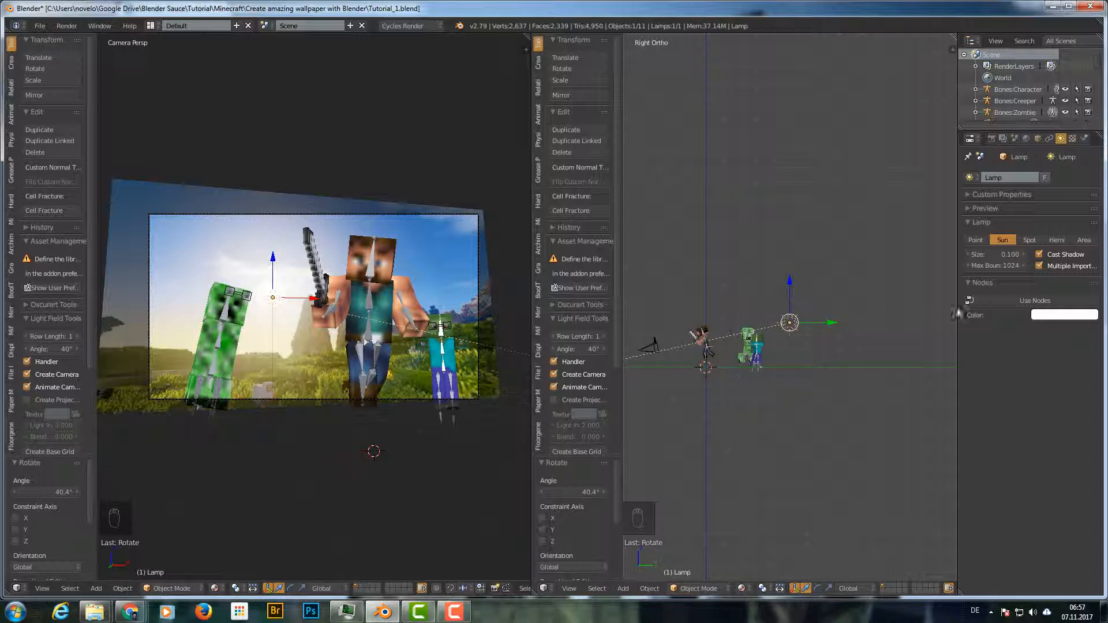
- Enable nodes for the sun lamp, set its emission strength to 30, and render a test image
left_click(1020, 300)
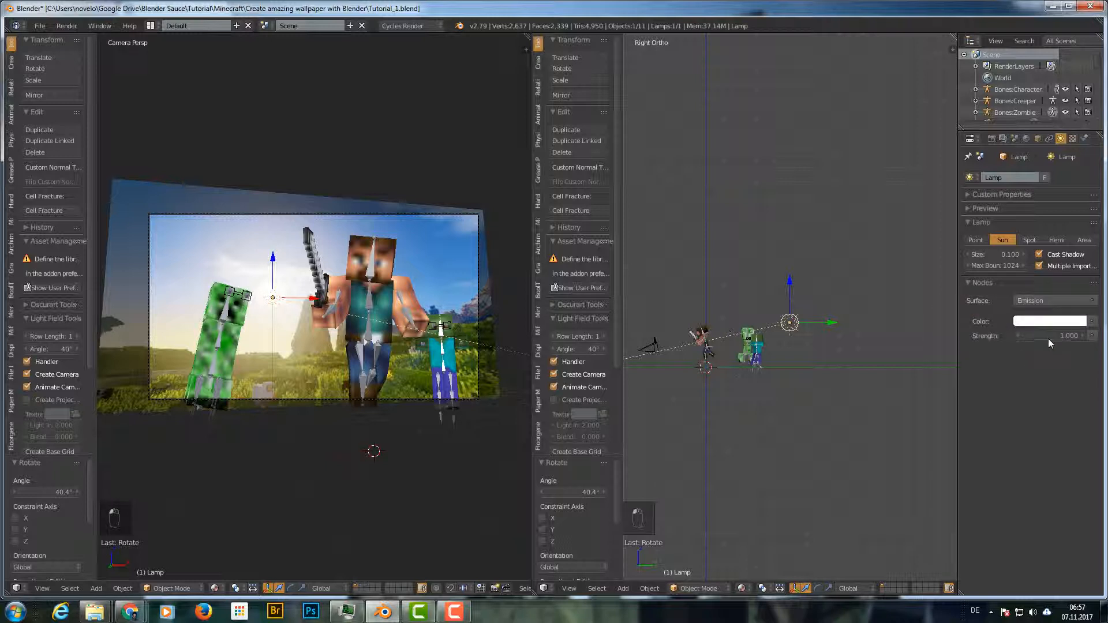
left_click(1048, 332)
type("30")
key("Return")
left_click(992, 139)
left_click(994, 210)
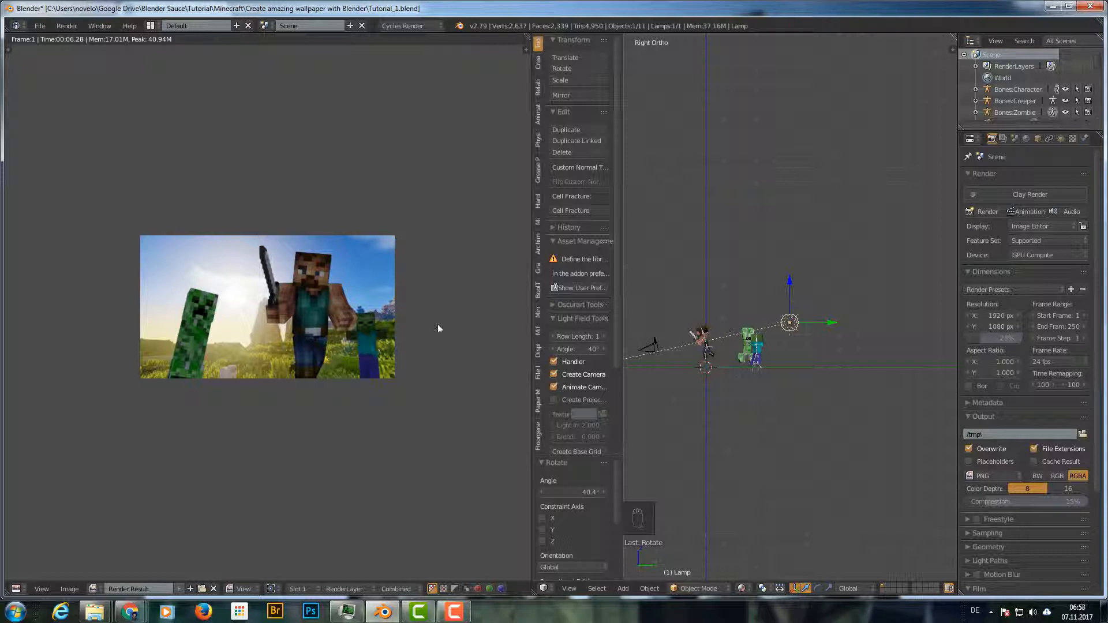
middle_click_drag(700, 262, 763, 365)
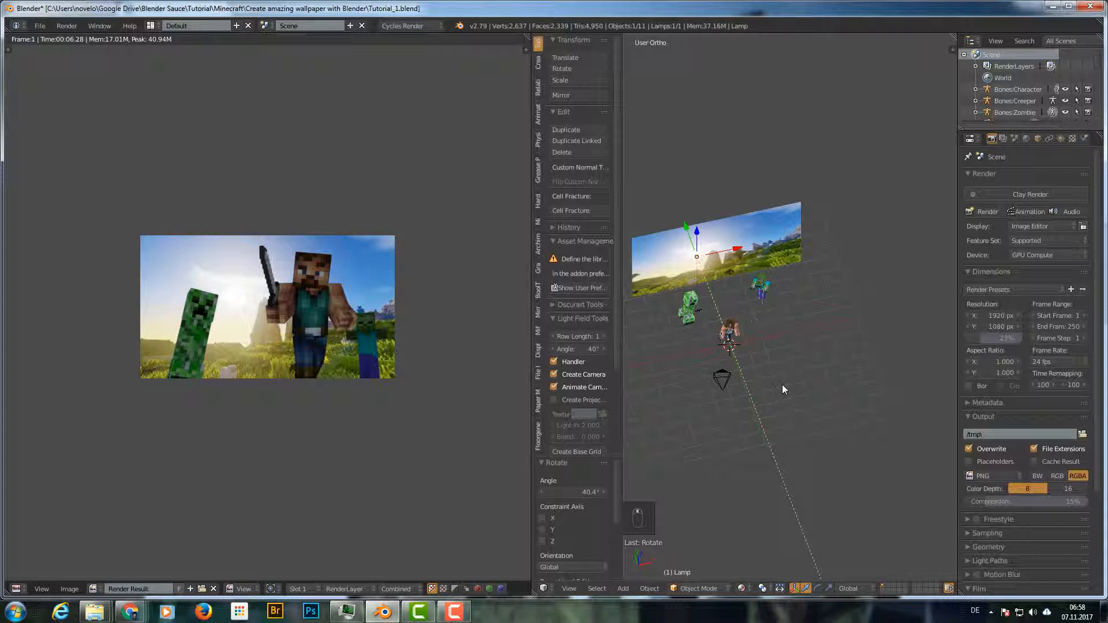
mouse_move(782, 384)
middle_mouse_down()
mouse_move(781, 408)
mouse_move(767, 387)
middle_mouse_up()
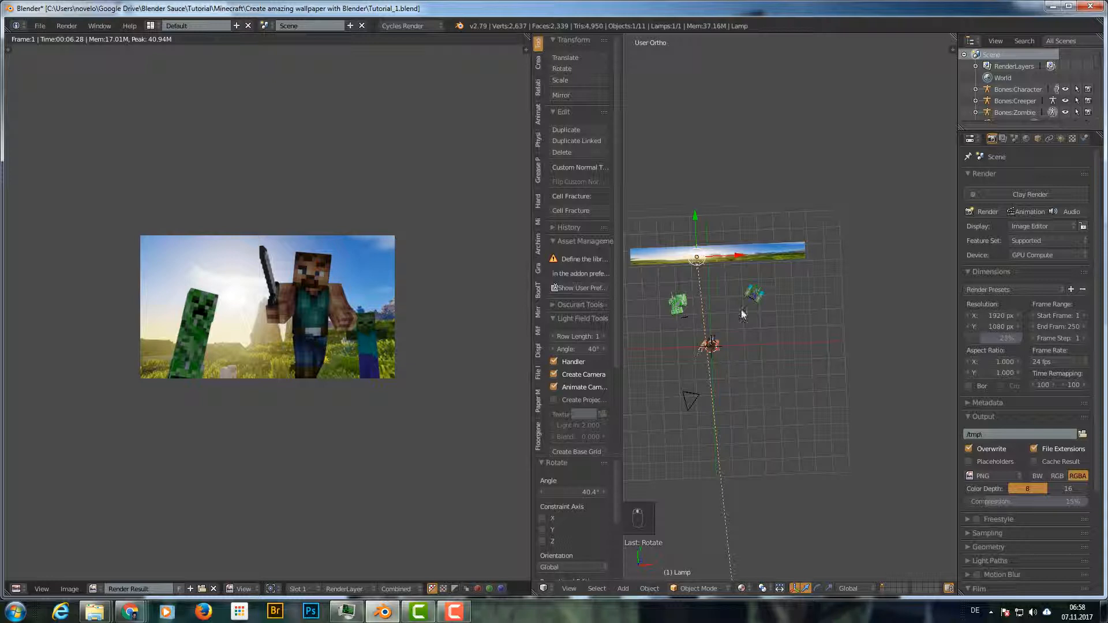
- Add a point lamp to the scene and move it -2.999 along Y toward the camera
left_click(1061, 139)
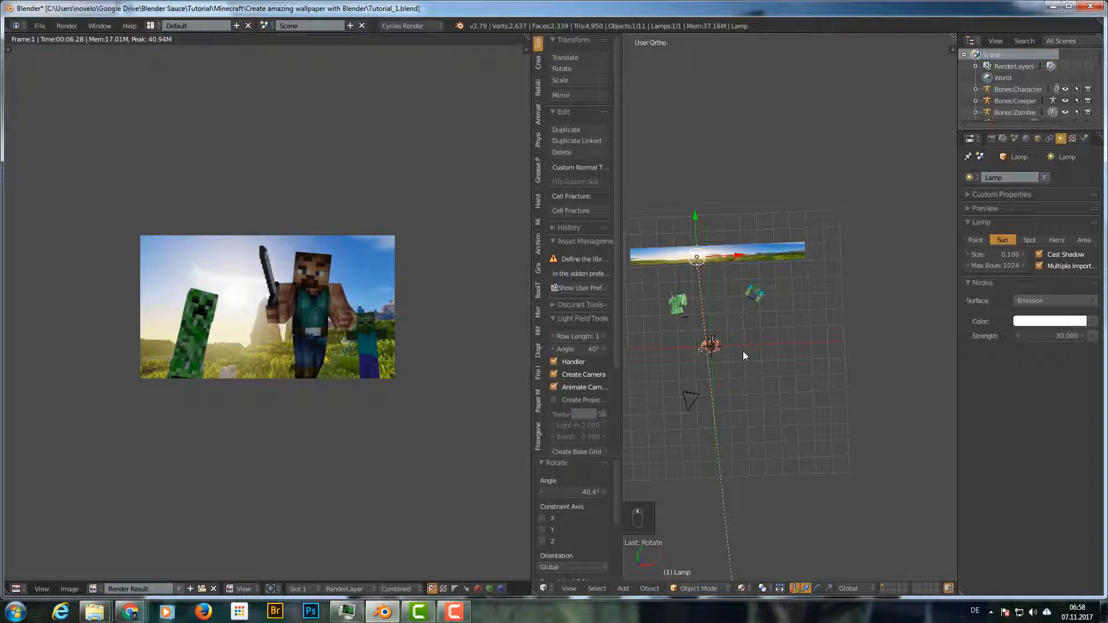
key("shift+a")
mouse_move(726, 468)
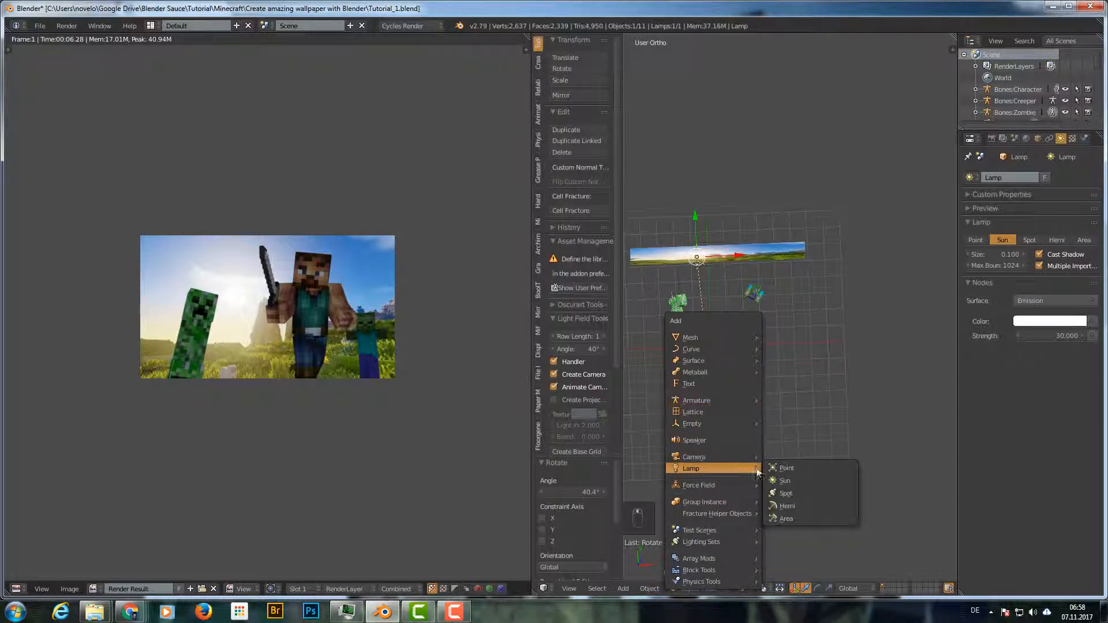
left_click(792, 465)
key("g")
key("y")
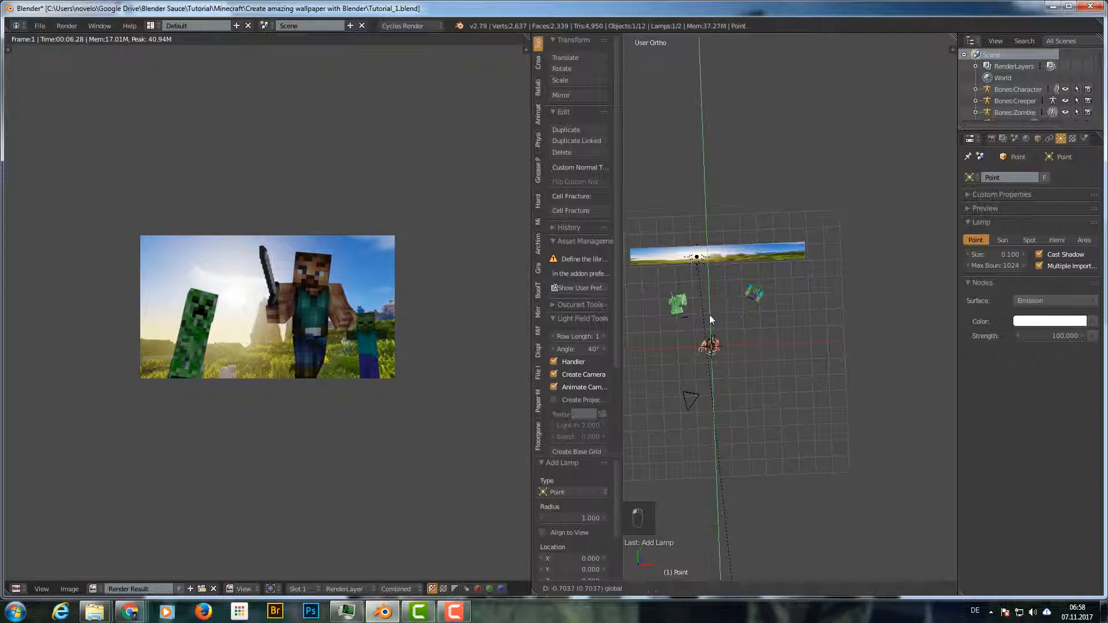
left_click(712, 351)
- Raise the point lamp 1.505 along Z and shift it 1.257 along Y toward the runner
mouse_move(712, 352)
middle_mouse_down()
mouse_move(749, 349)
mouse_move(699, 283)
mouse_move(711, 362)
middle_mouse_up()
key("g")
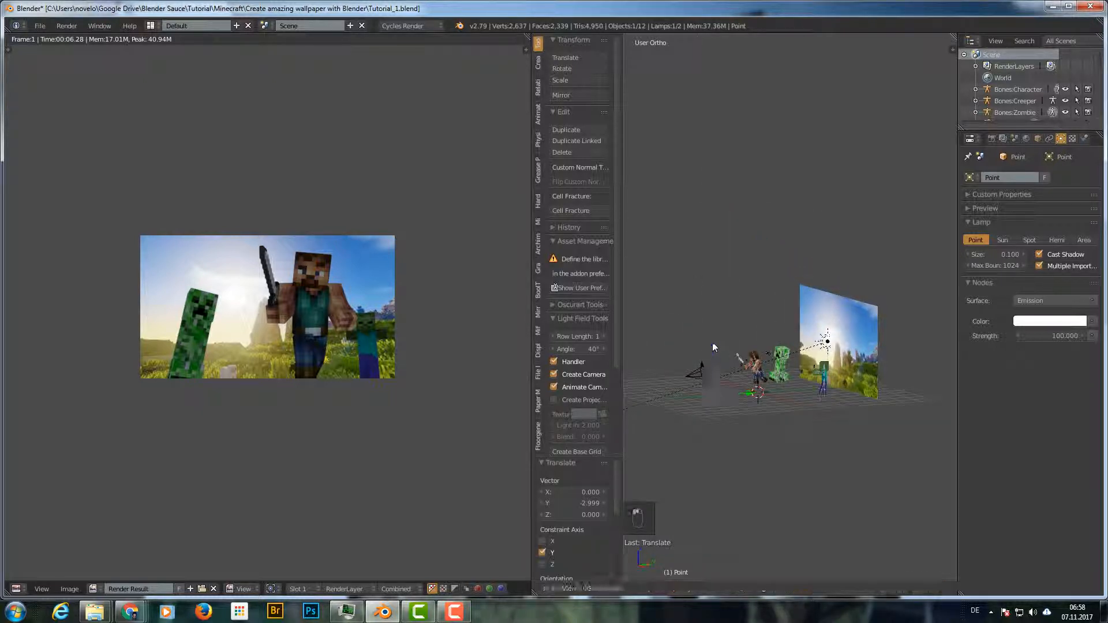
key("z")
left_click(722, 346)
key("g")
key("y")
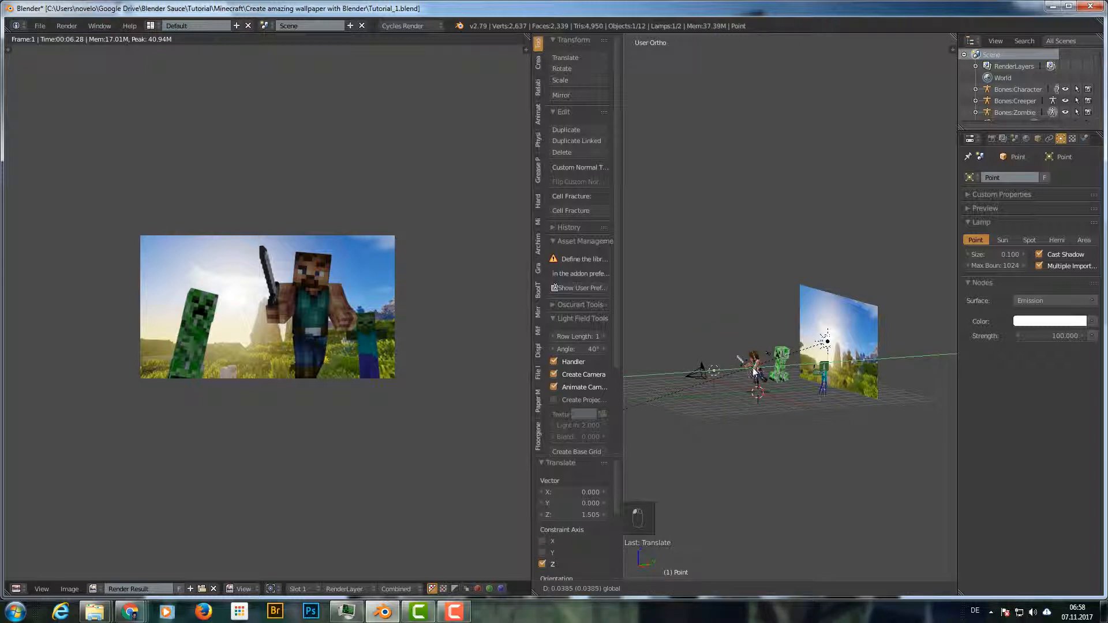
left_click(771, 368)
- Raise the point lamp another 0.173 along Z in front view and render a test image
middle_click_drag(772, 368, 818, 322)
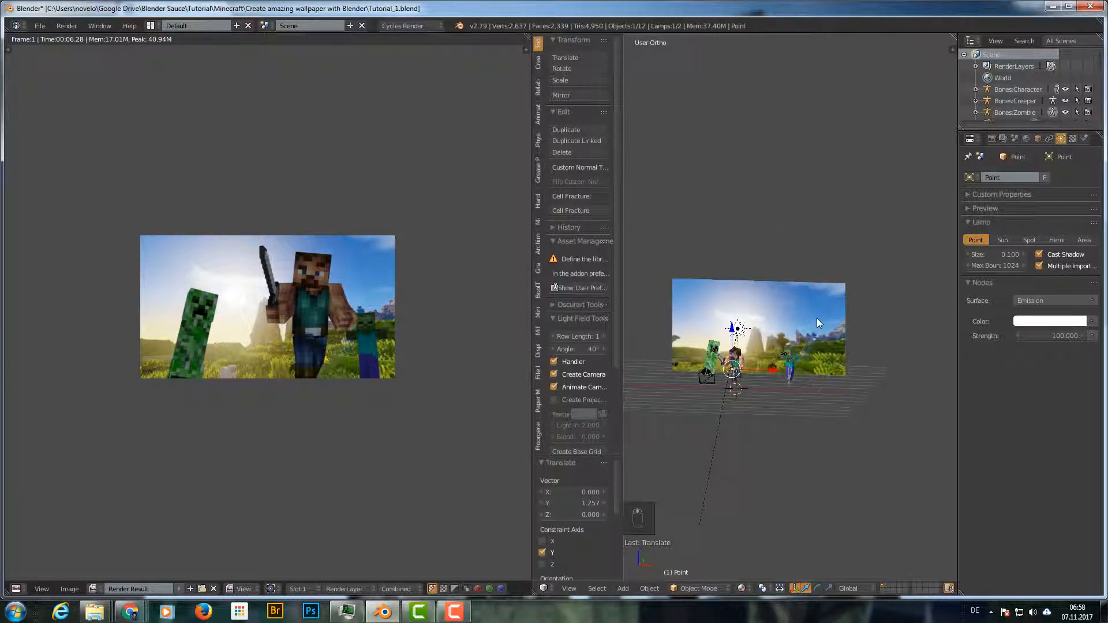
key("KP_1")
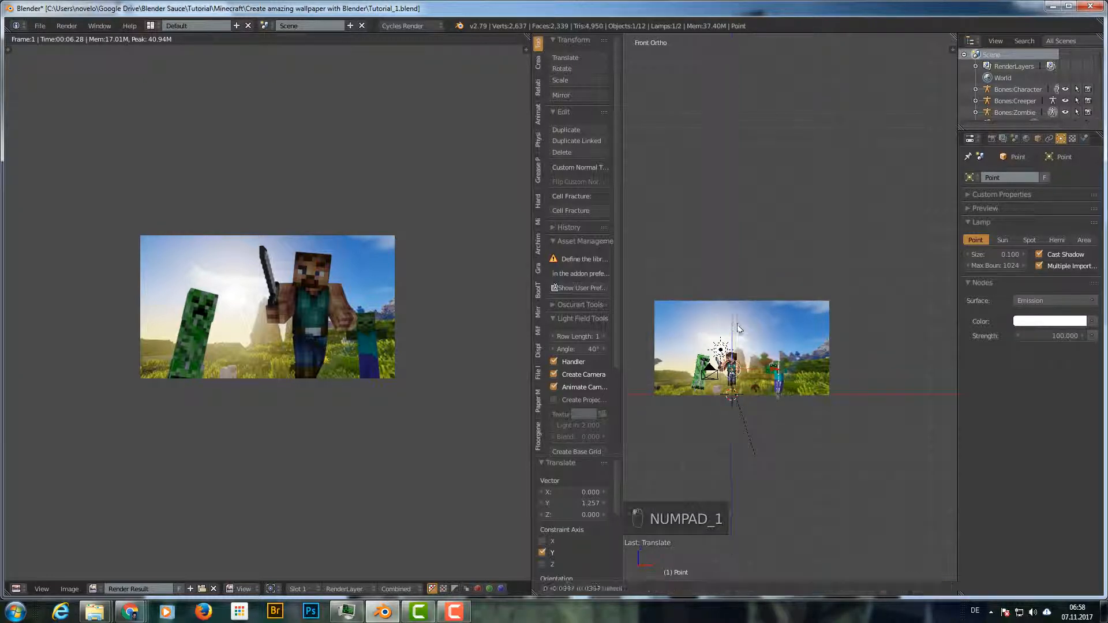
key("g")
key("z")
left_click(740, 320)
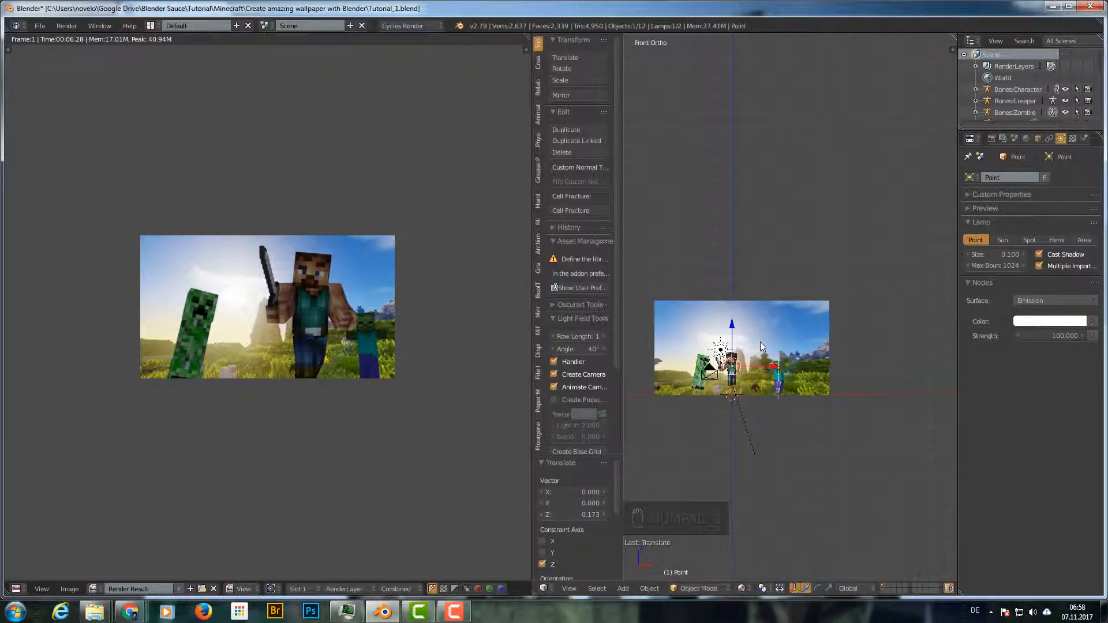
middle_click_drag(760, 342, 724, 352)
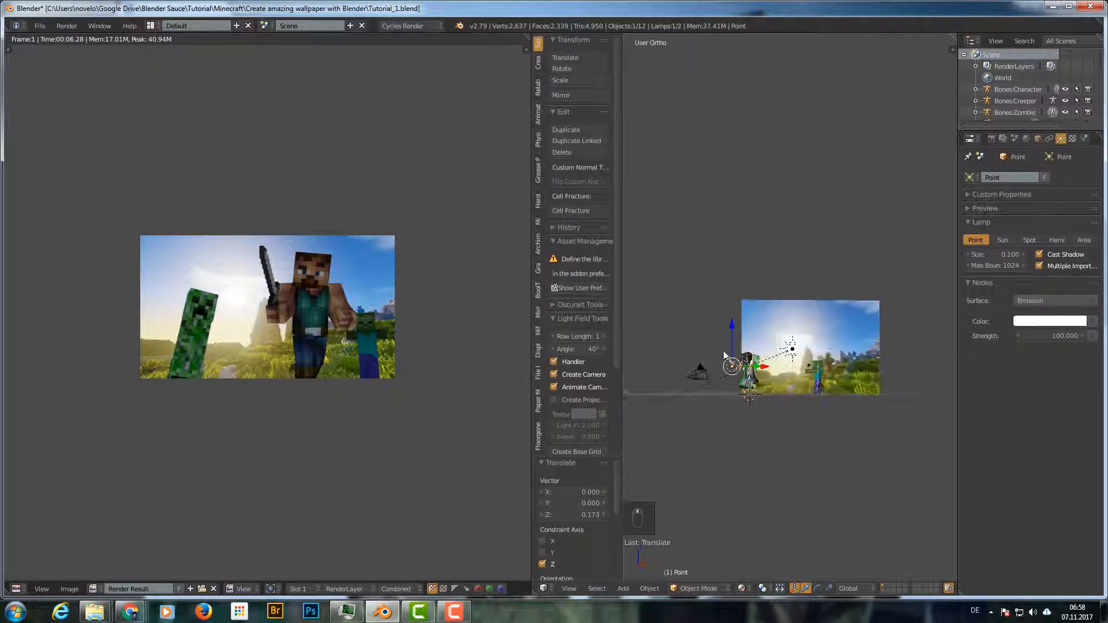
left_click(992, 139)
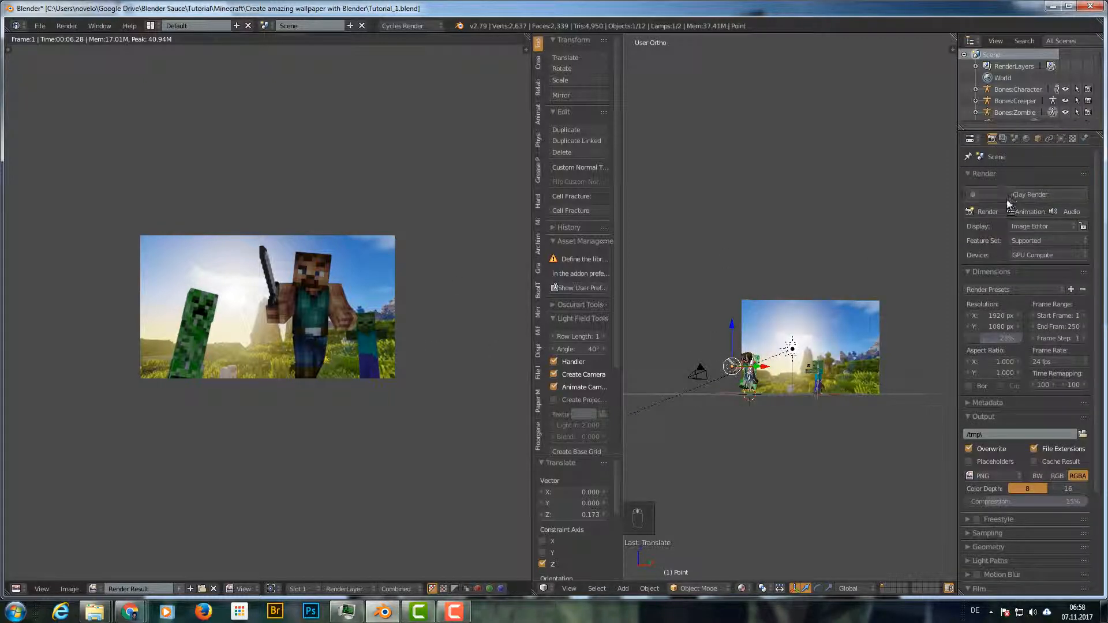
left_click(980, 211)
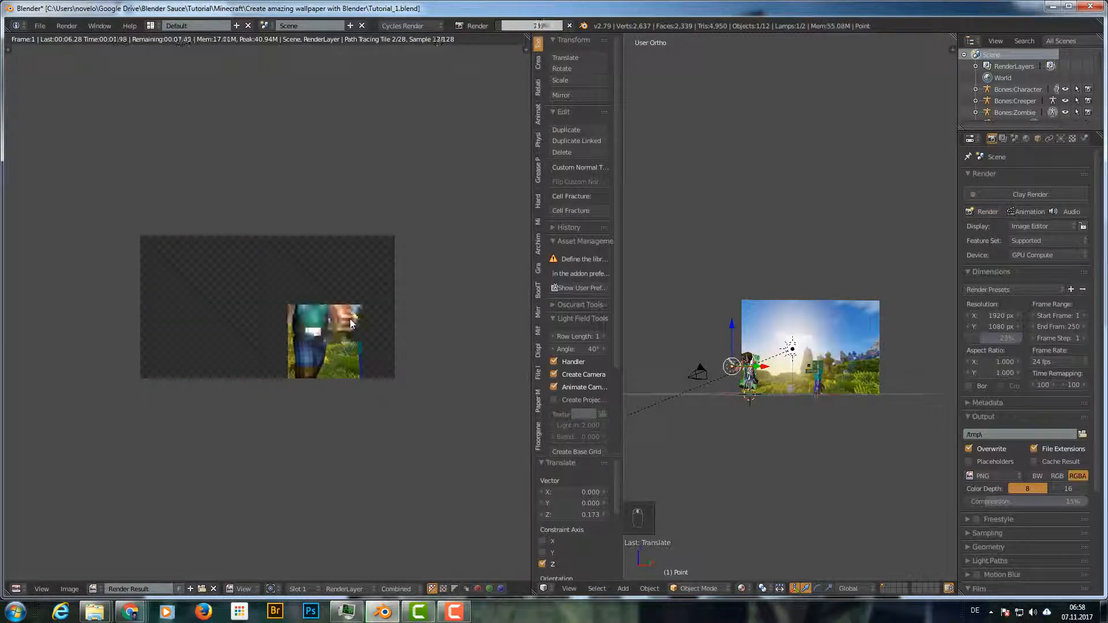